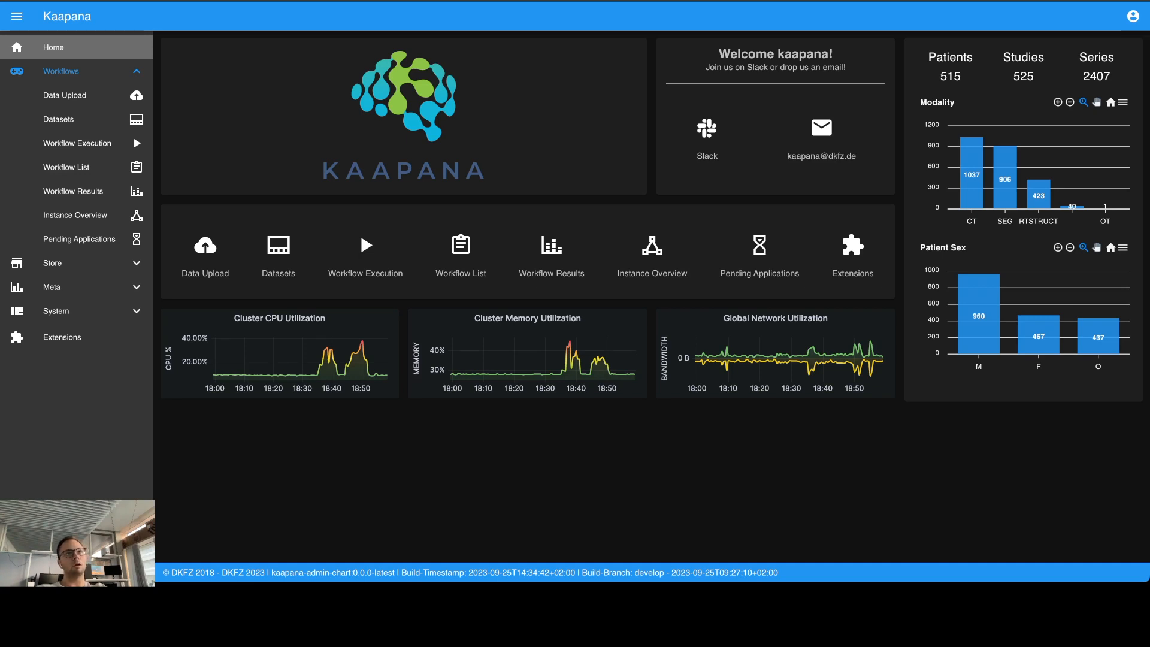
Step: Open the Datasets view and search the image series for "LUNG*"
left_click(90, 125)
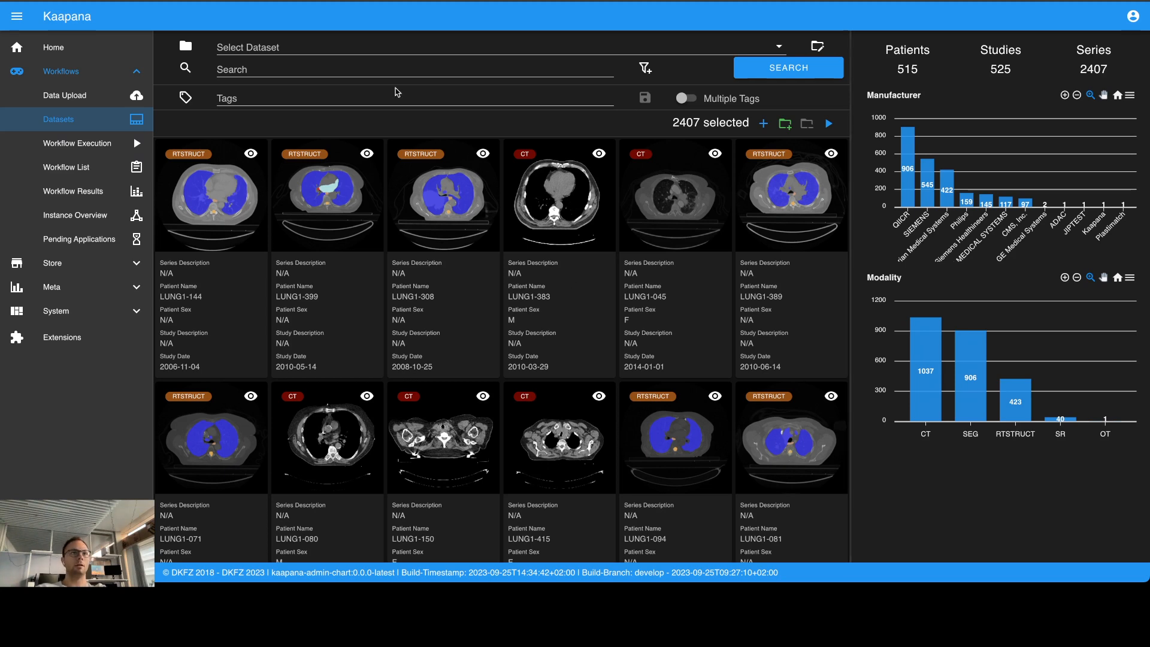
left_click(246, 69)
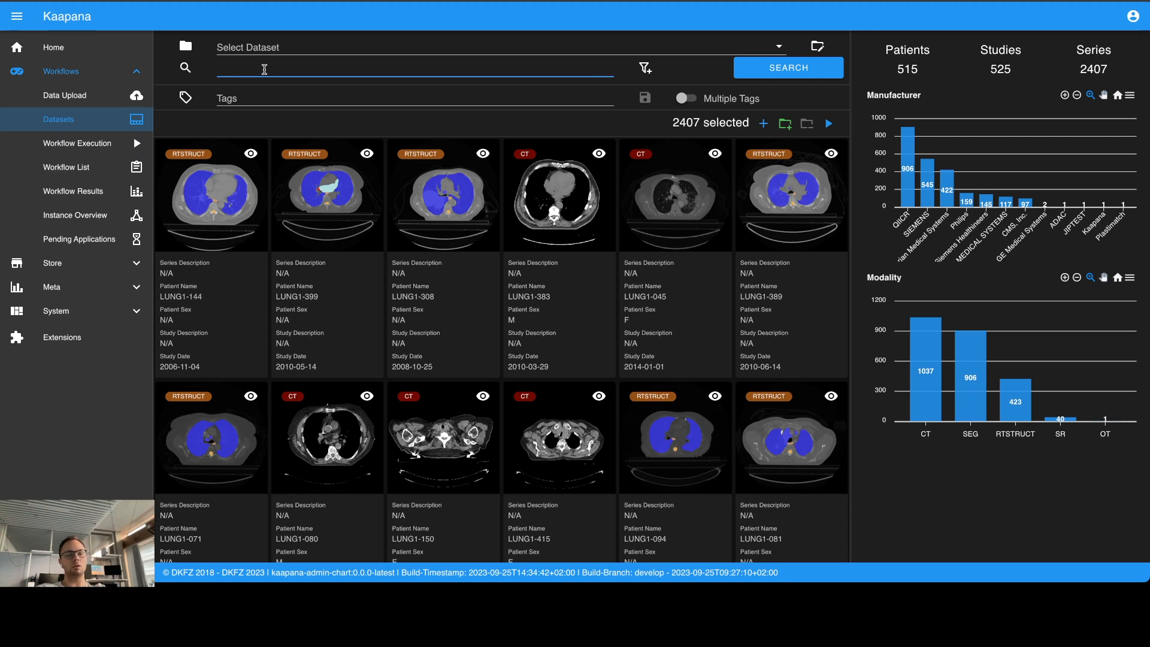
type("LUNG")
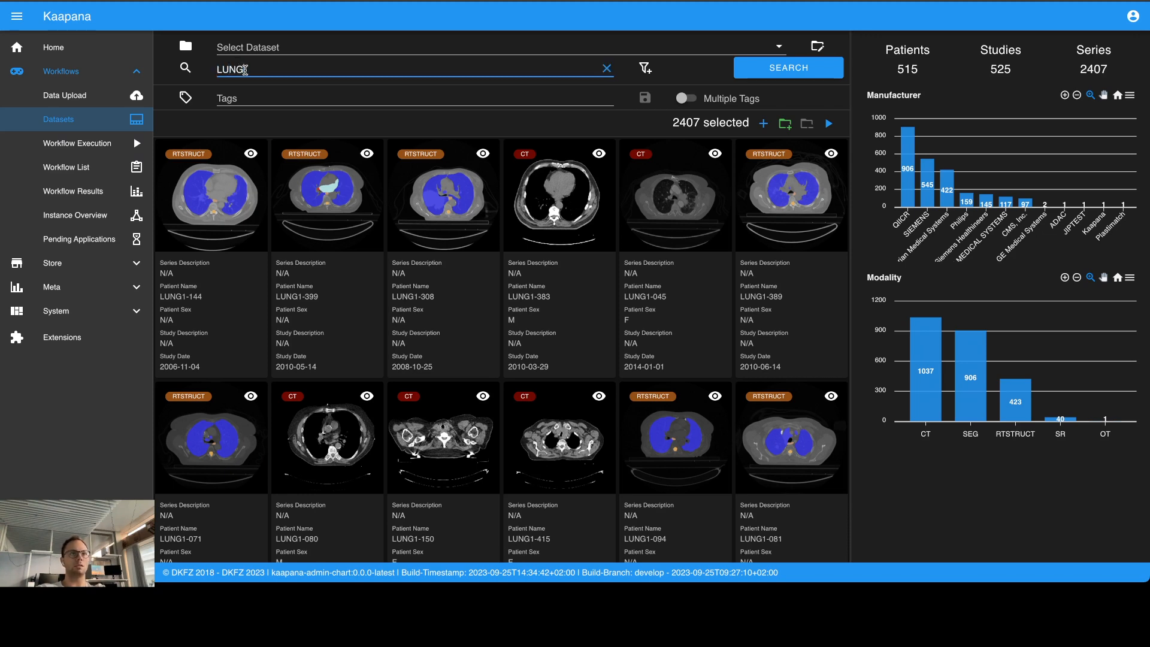
type("*")
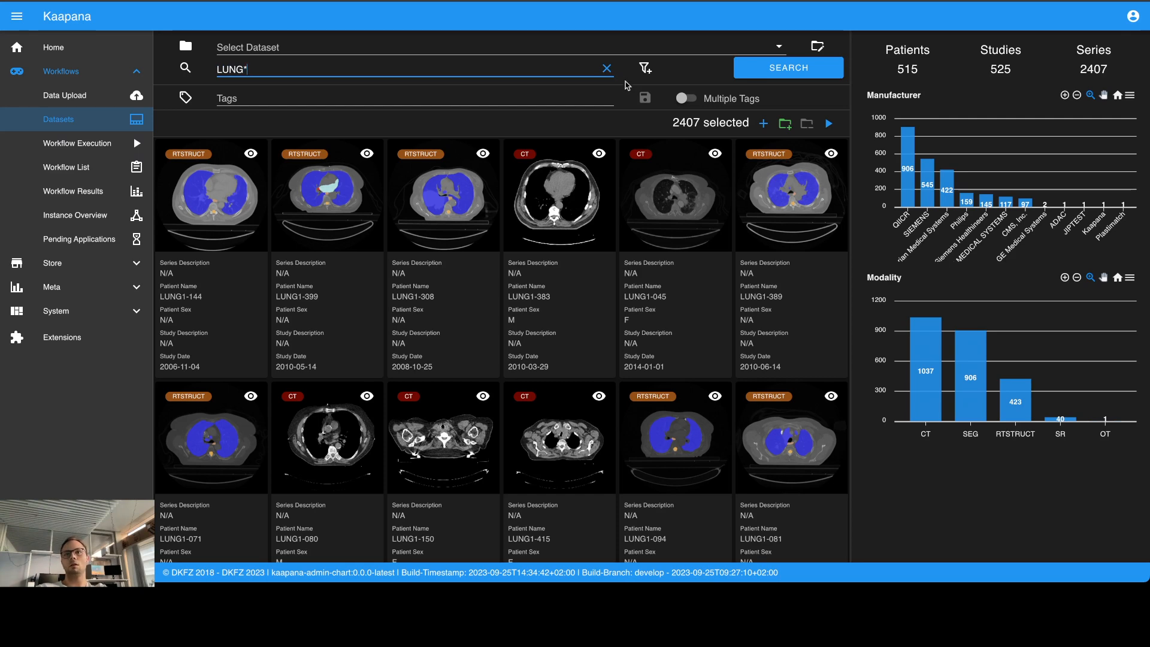
key("Return")
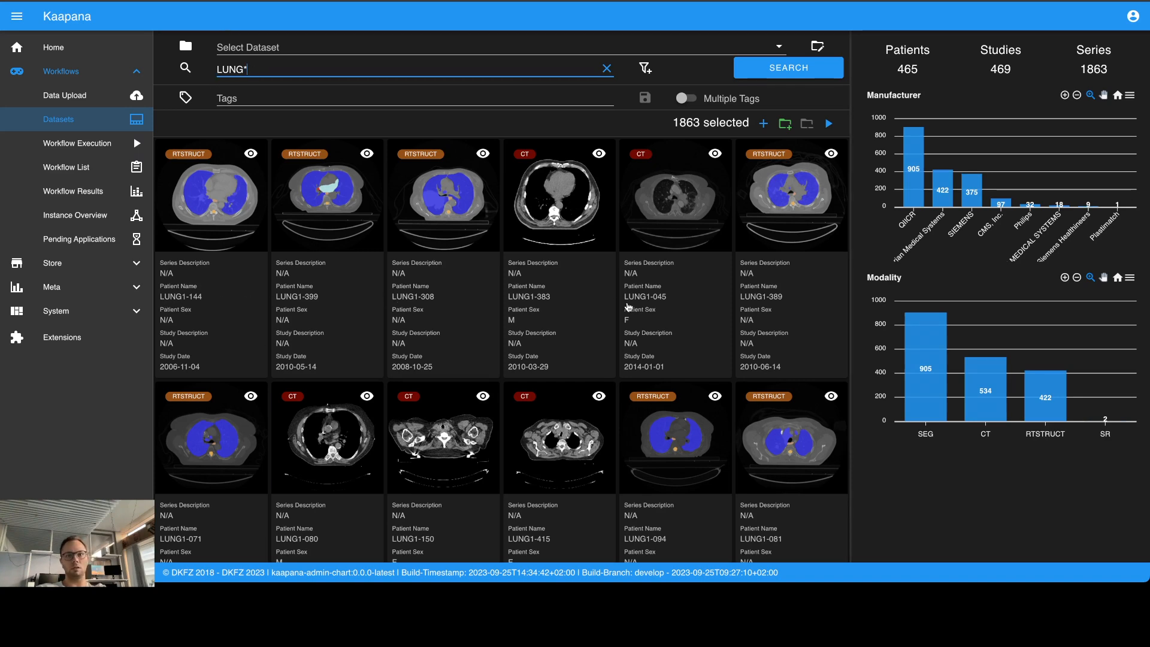
scroll(628, 308, "down", 5)
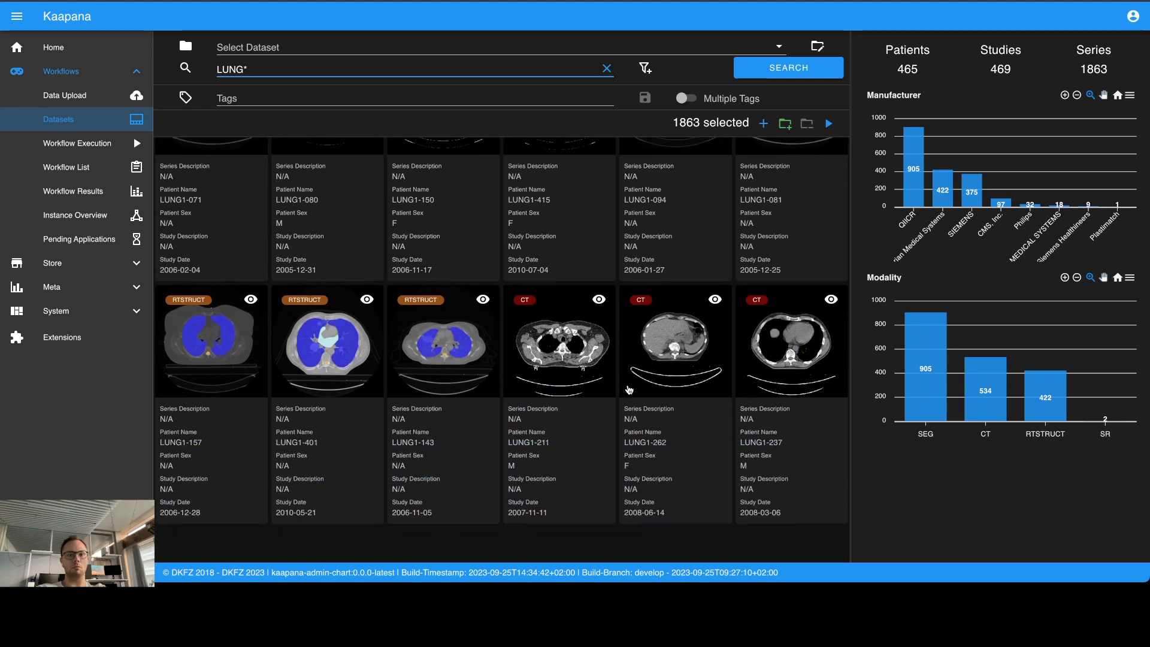
scroll(535, 352, "up", 5)
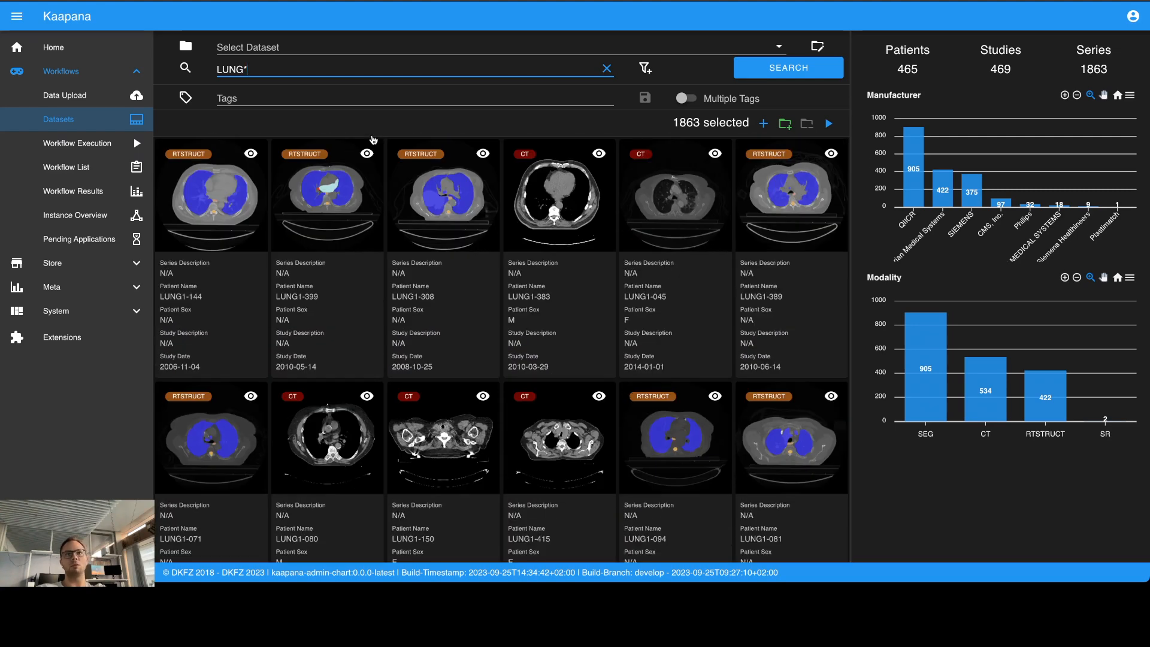
Step: Add a search filter on Modality with the values CT and SEG
left_click(646, 68)
left_click(279, 87)
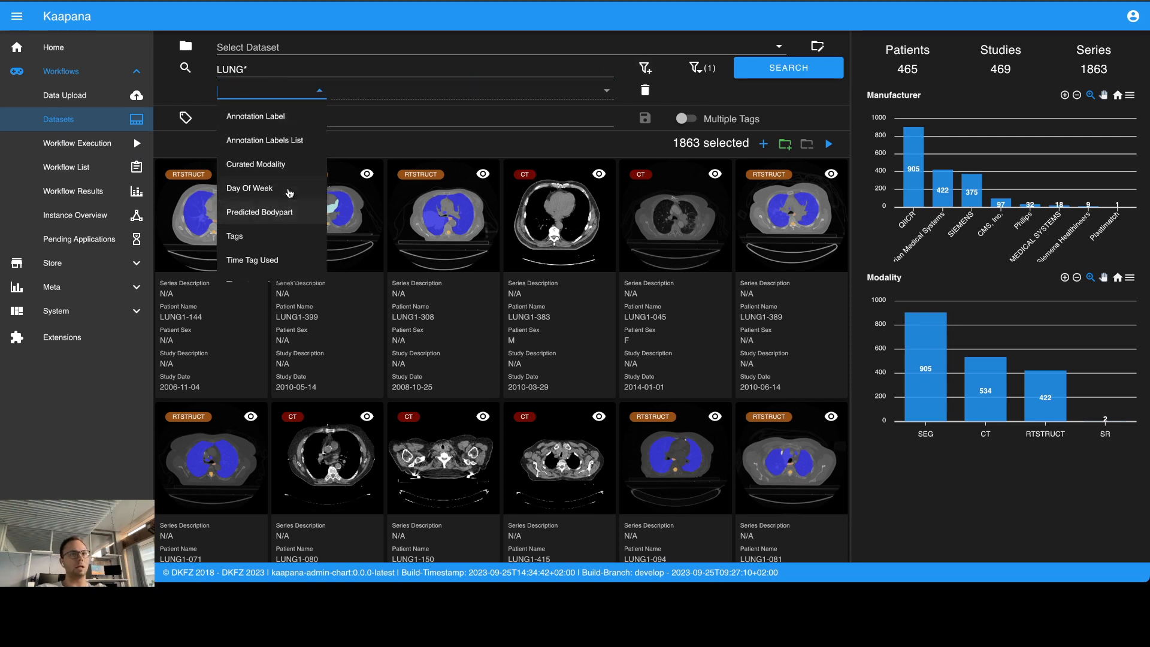
type("modal")
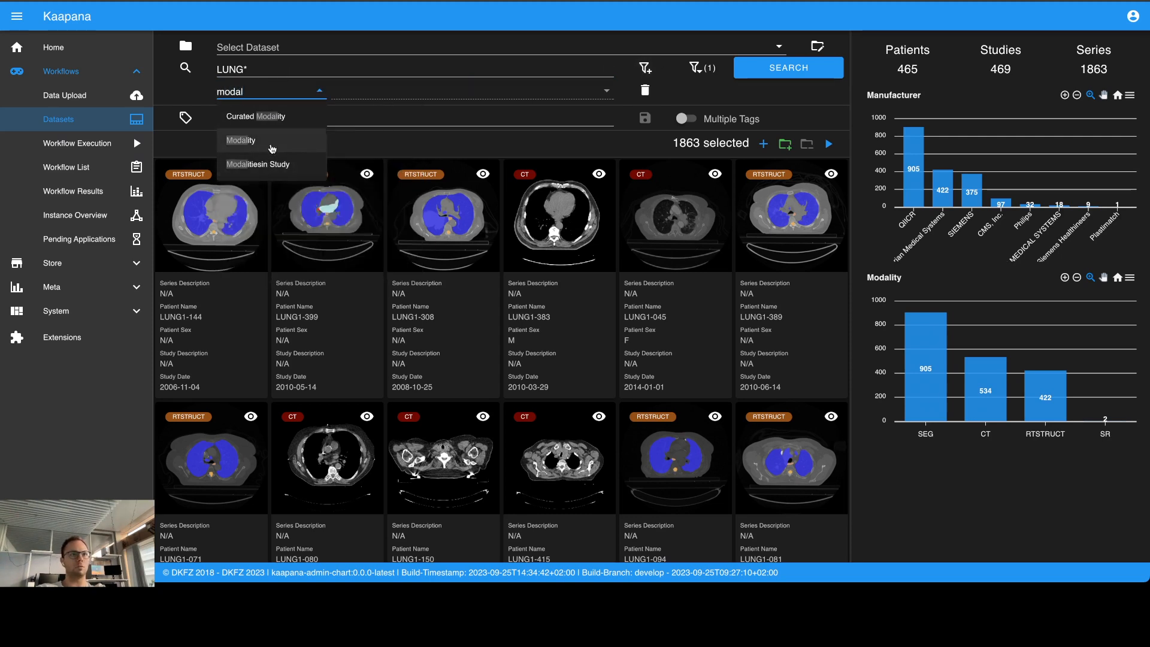
left_click(272, 143)
left_click(378, 98)
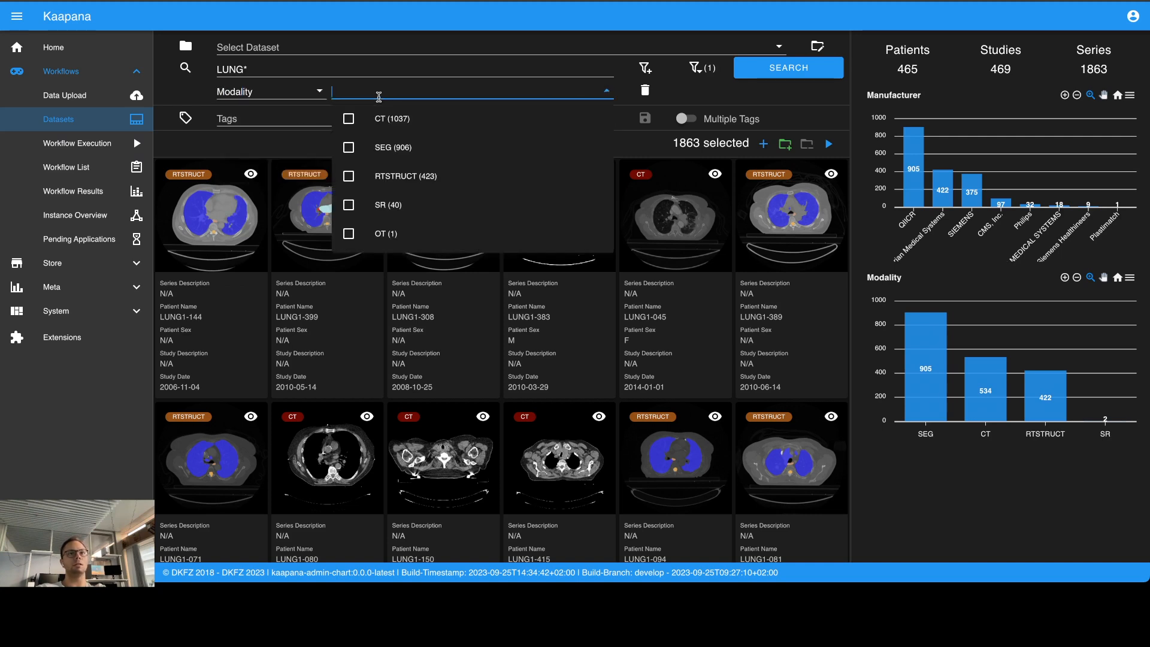
left_click(388, 118)
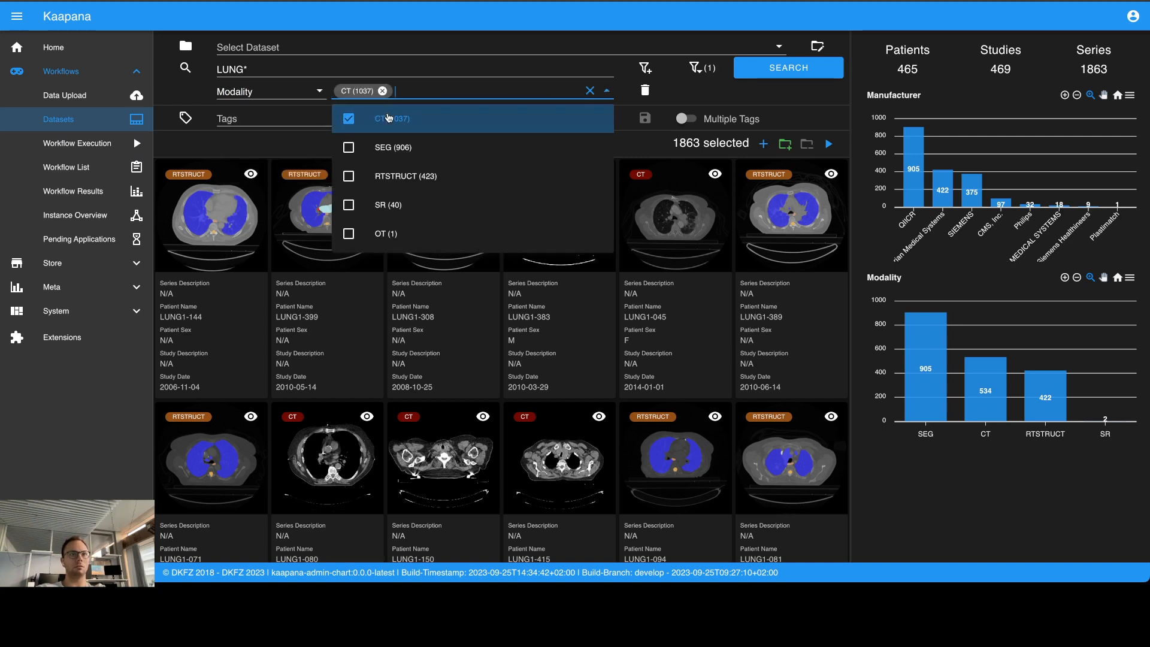
left_click(409, 145)
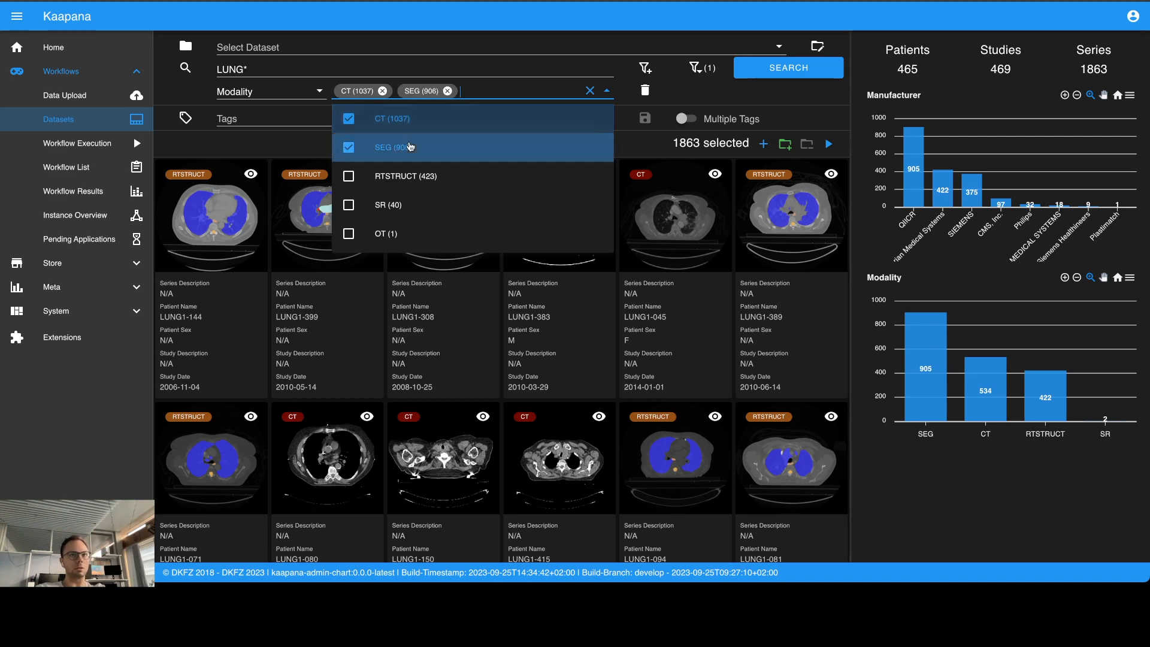
Step: Add a second search filter on the Patient Name field
left_click(645, 68)
left_click(273, 112)
type("patei")
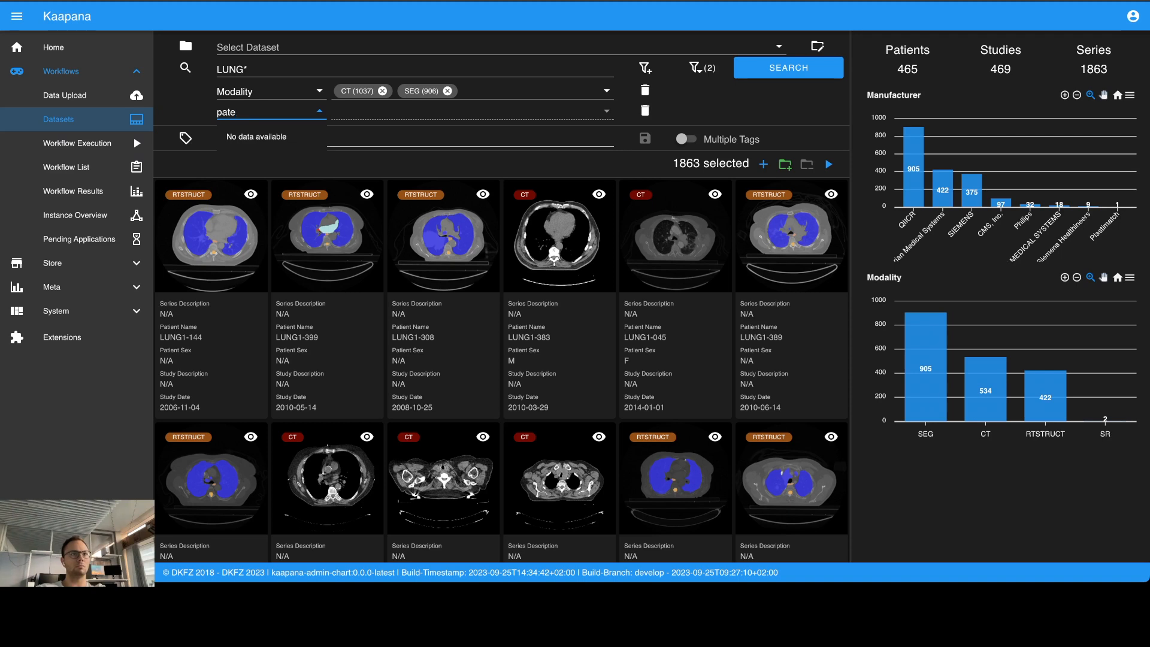
key("BackSpace")
type("ient")
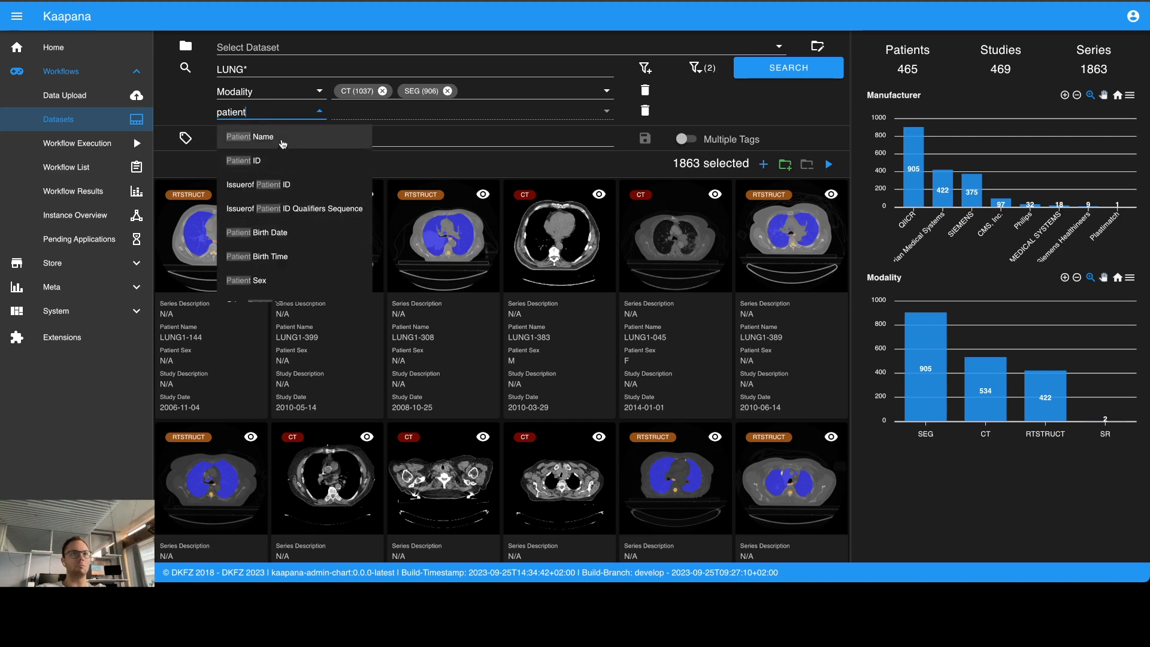
left_click(282, 143)
Step: Set the Patient Name filter to LUNG1-080, LUNG1-081, LUNG1-211, LUNG1-268 and LUNG1-237, and run the search
left_click(398, 112)
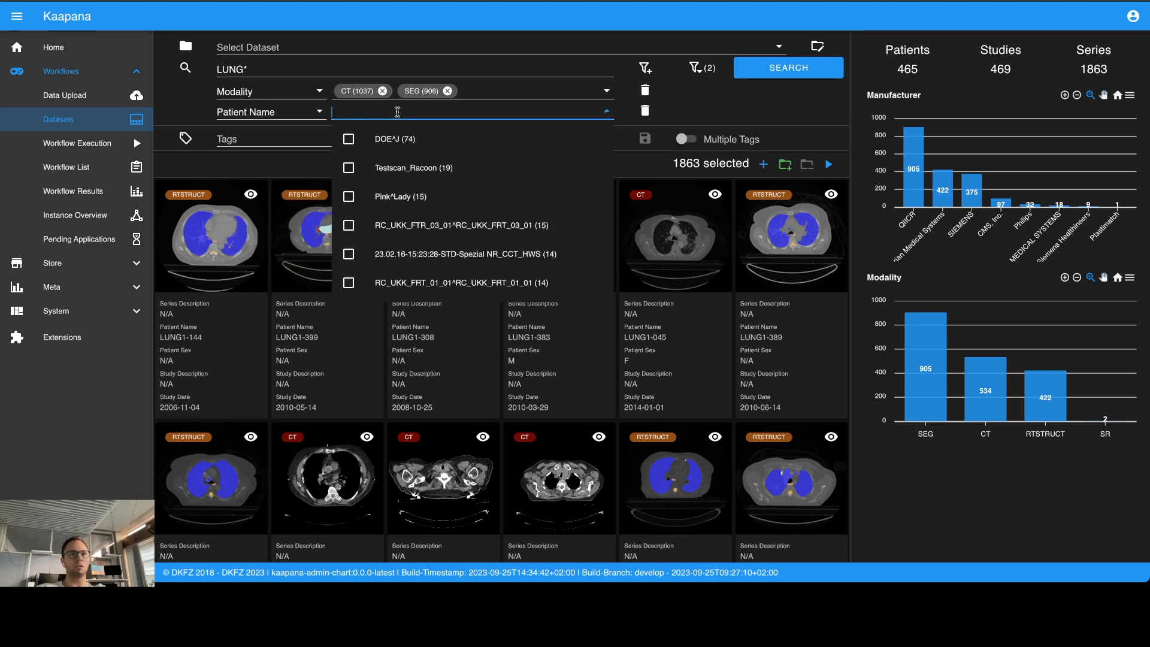
scroll(437, 216, "down", 5)
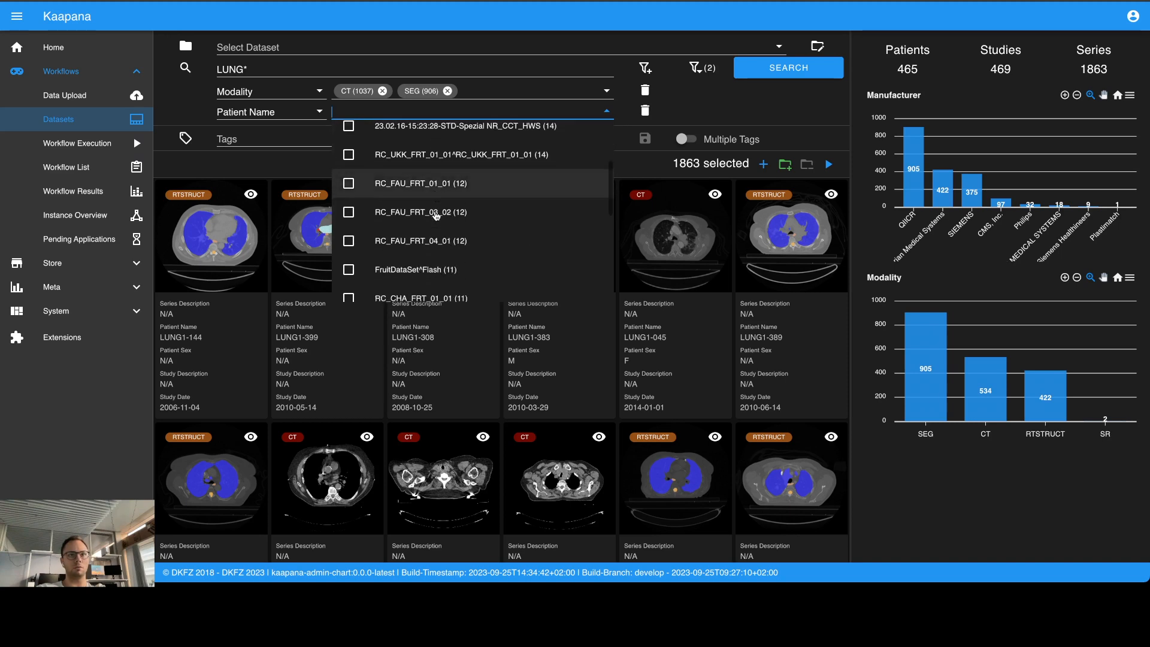
scroll(436, 216, "down", 5)
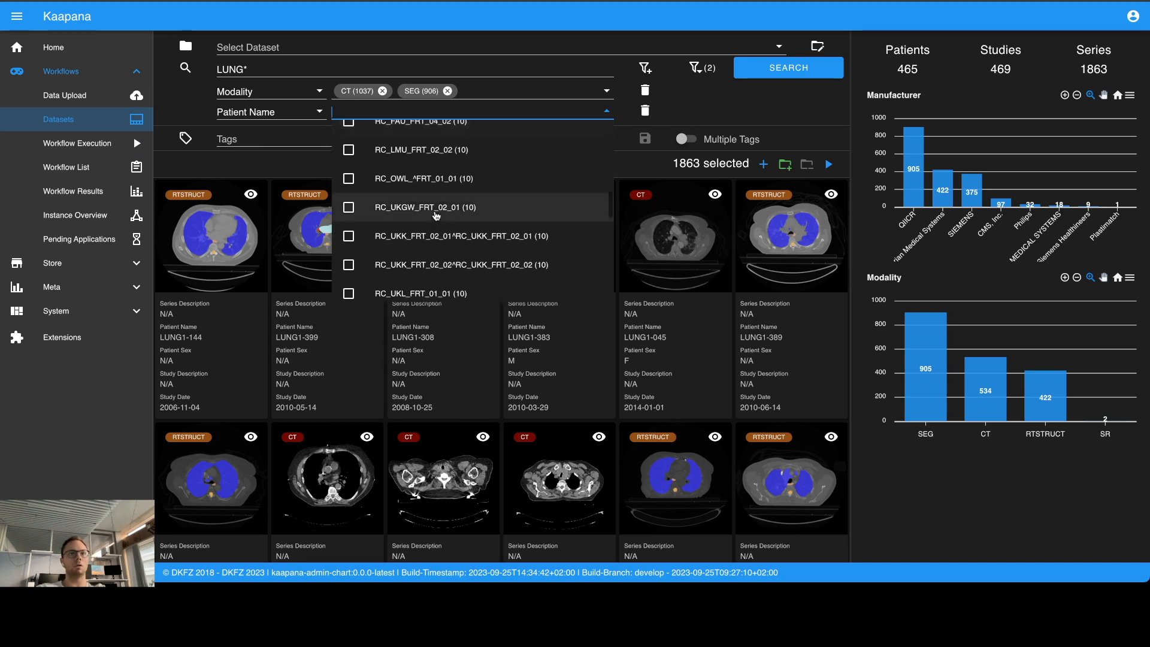
type("Lung")
left_click(405, 140)
left_click(405, 169)
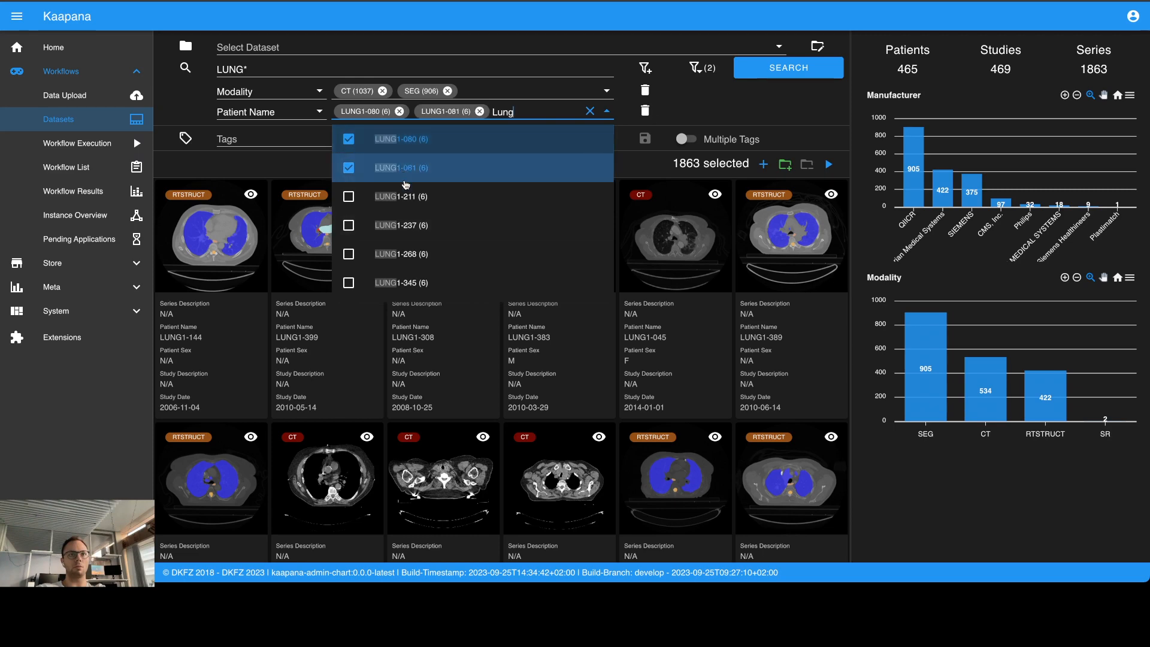
left_click(405, 197)
left_click(405, 268)
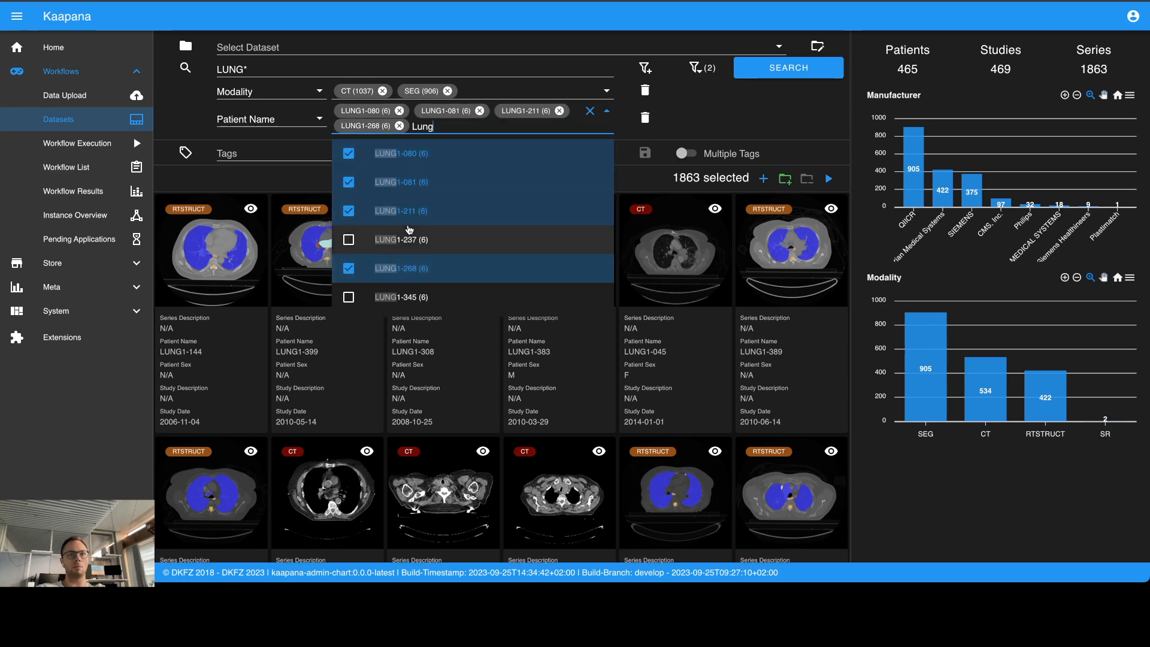
left_click(410, 240)
left_click(723, 133)
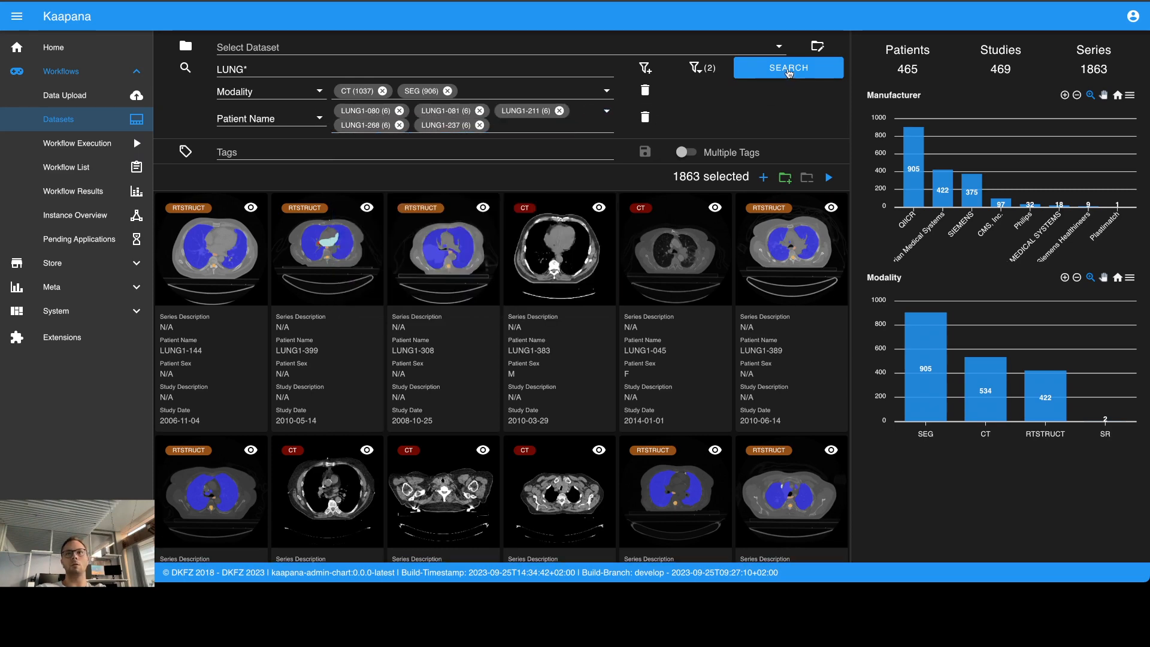
left_click(789, 69)
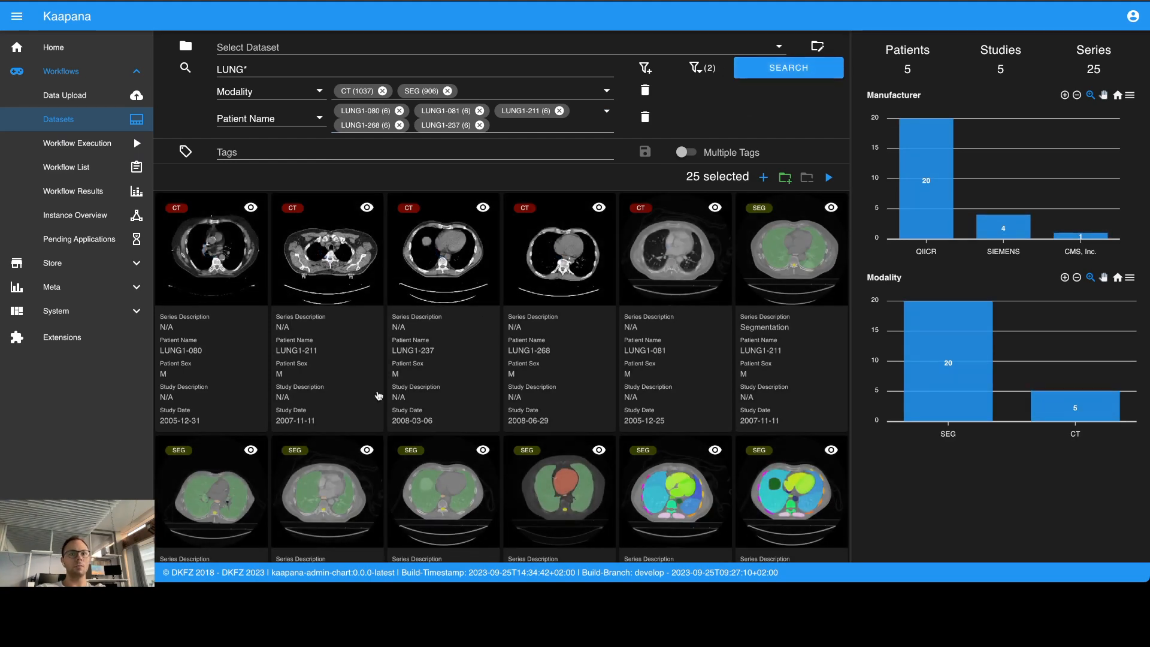
Step: Look through the gallery of filtered series, from the CT scans to the last segmentation
scroll(379, 392, "down", 3)
scroll(379, 396, "down", 2)
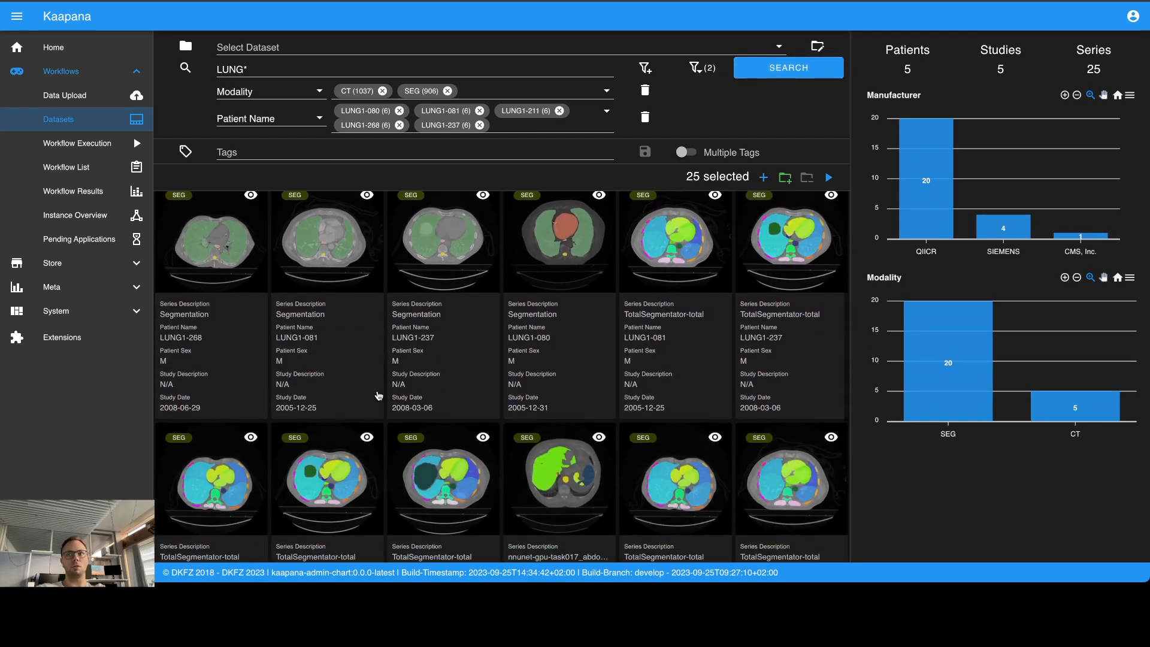
scroll(378, 395, "up", 5)
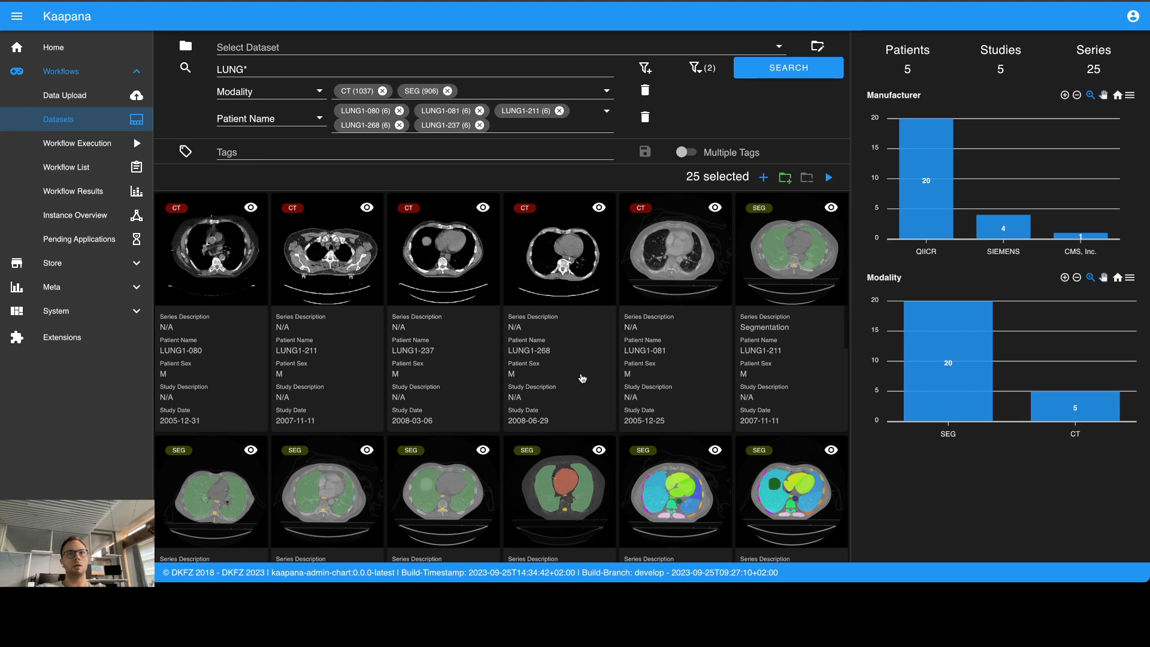
scroll(582, 378, "down", 10)
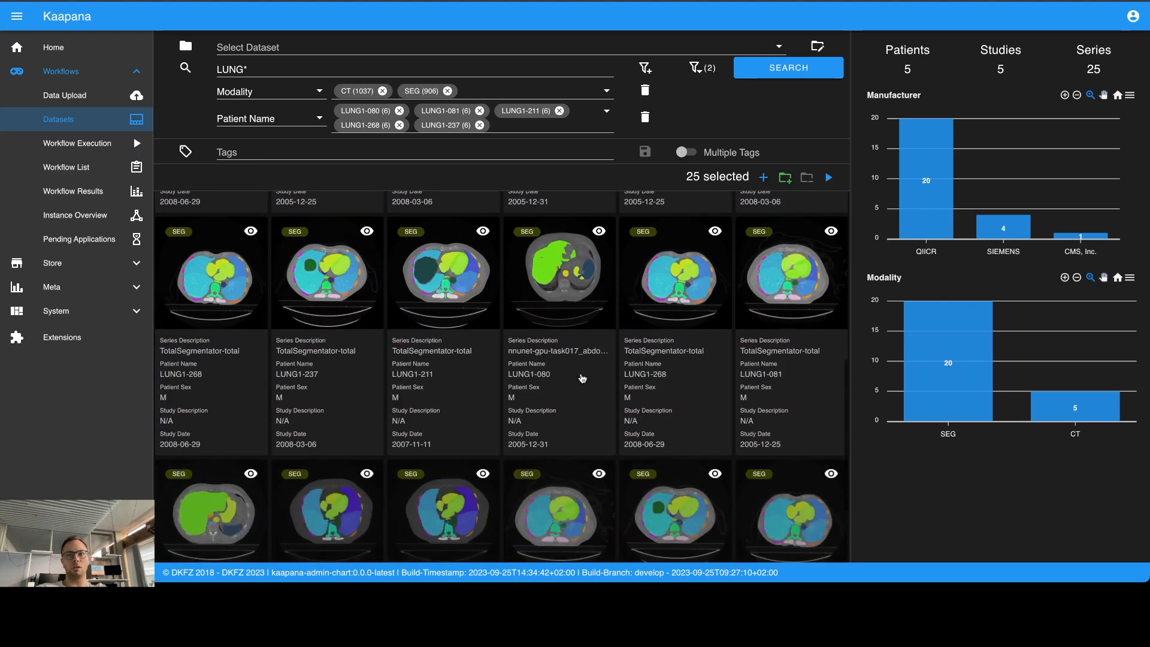
scroll(582, 378, "down", 4)
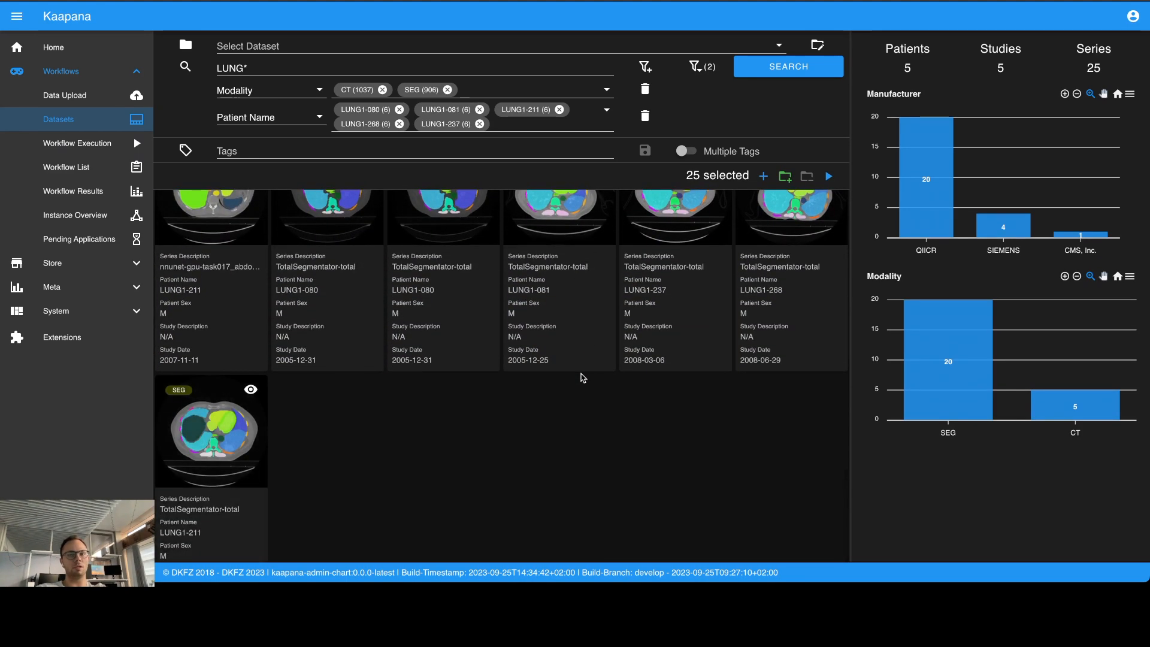
scroll(583, 378, "up", 13)
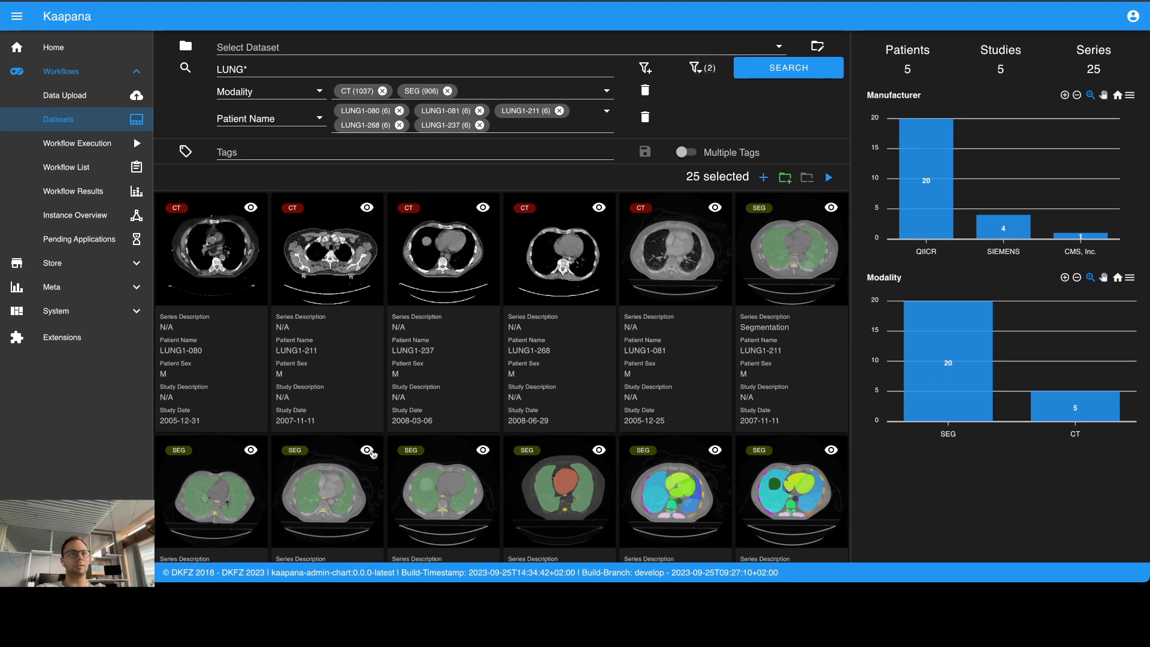
Step: Collapse the filter rows and save "accept" and "reject" as tags for the gallery
left_click(695, 68)
left_click(224, 96)
type("accept")
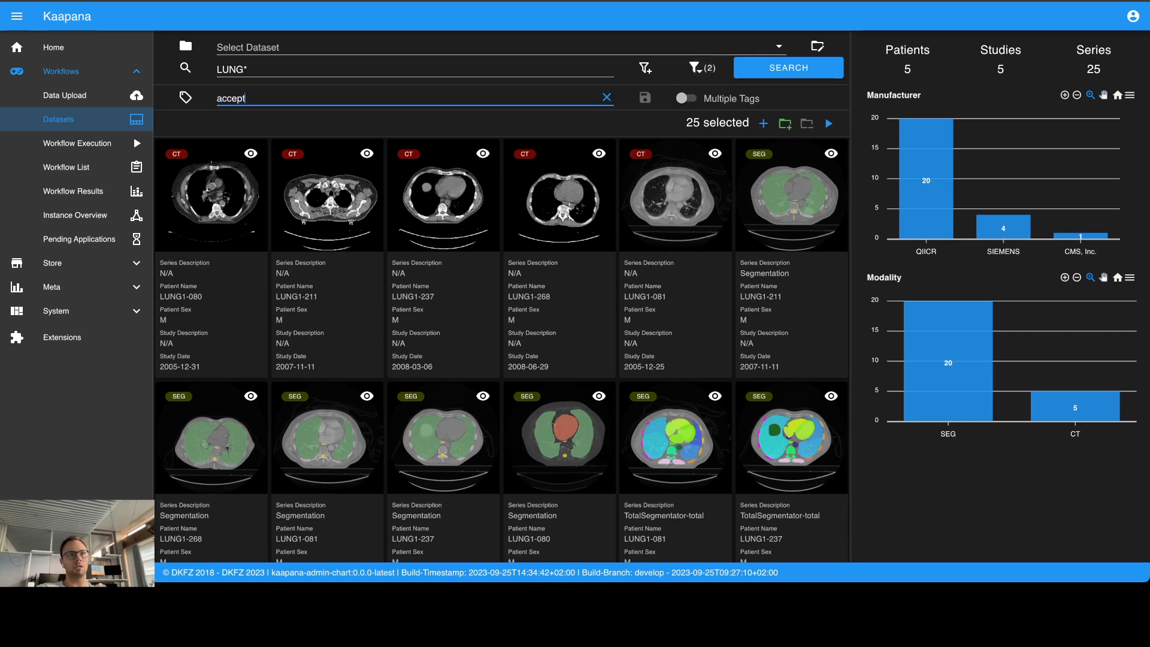
key("Return")
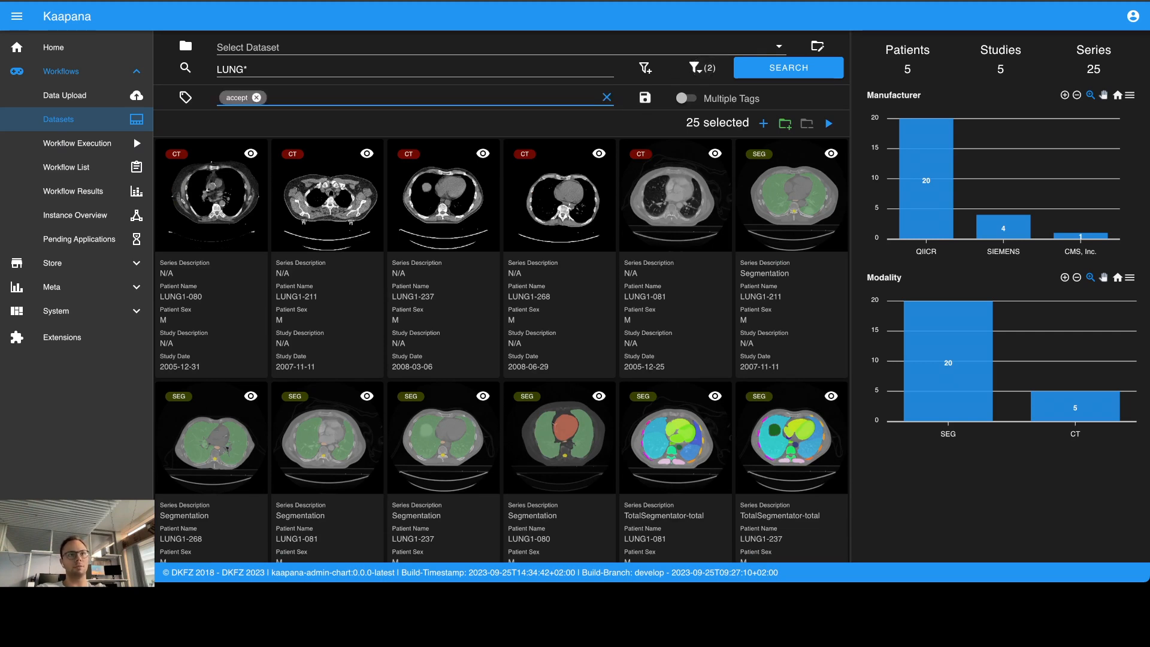
type("reject")
key("Return")
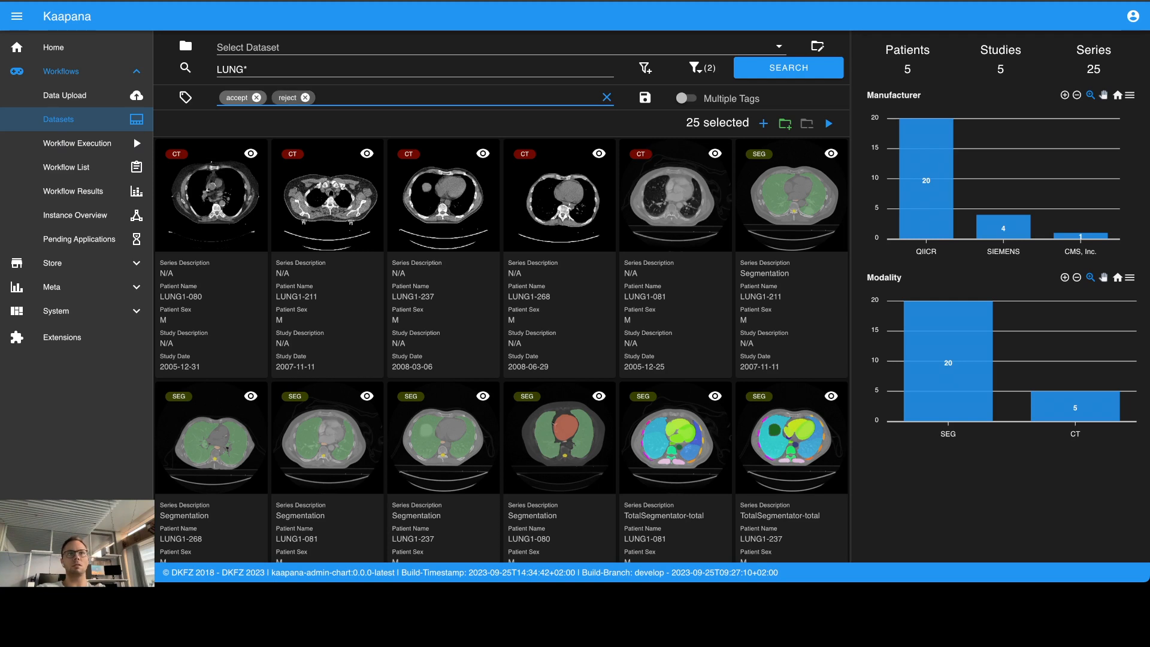
left_click(645, 100)
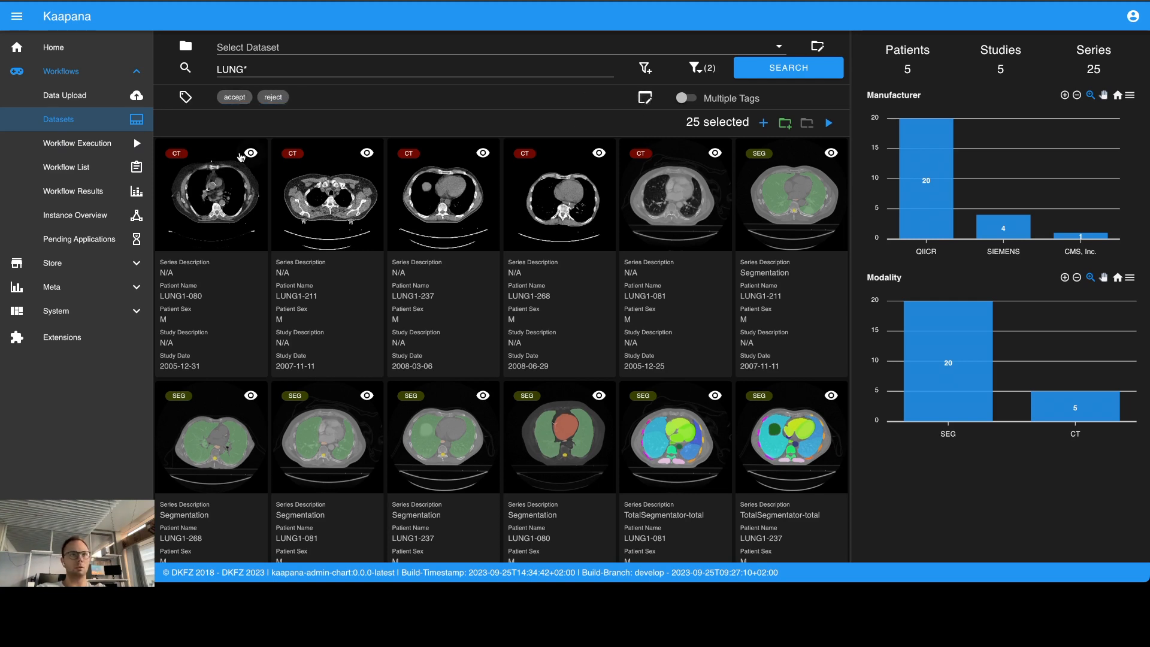
Step: Try switching the active tag between accept and reject
left_click(231, 99)
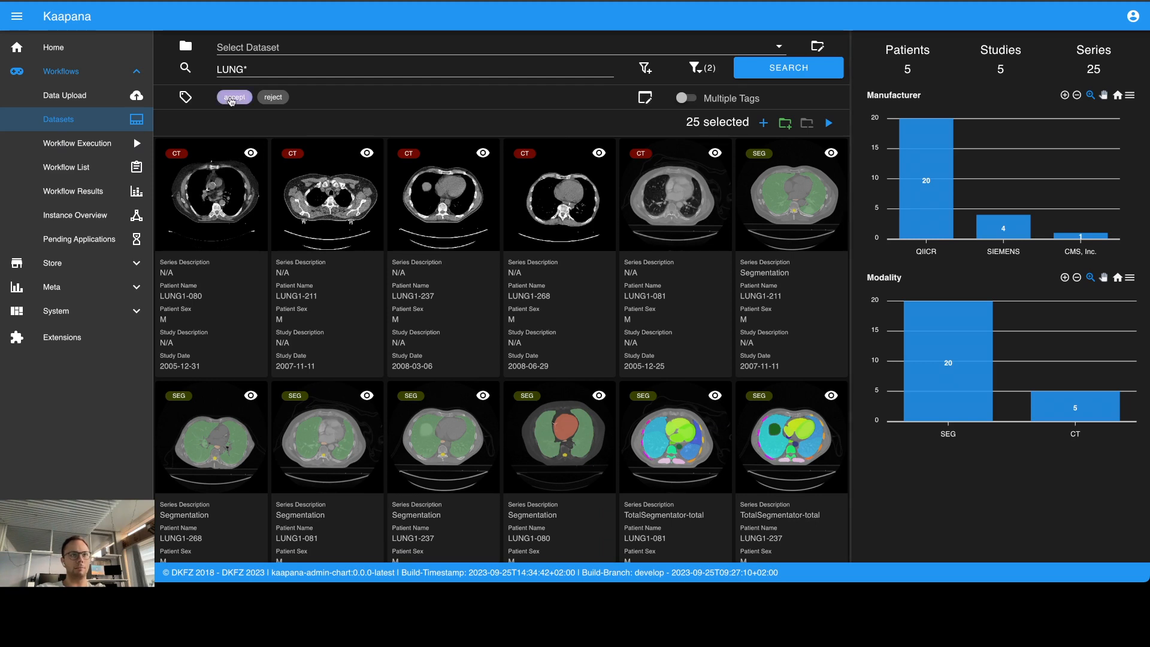
left_click(273, 98)
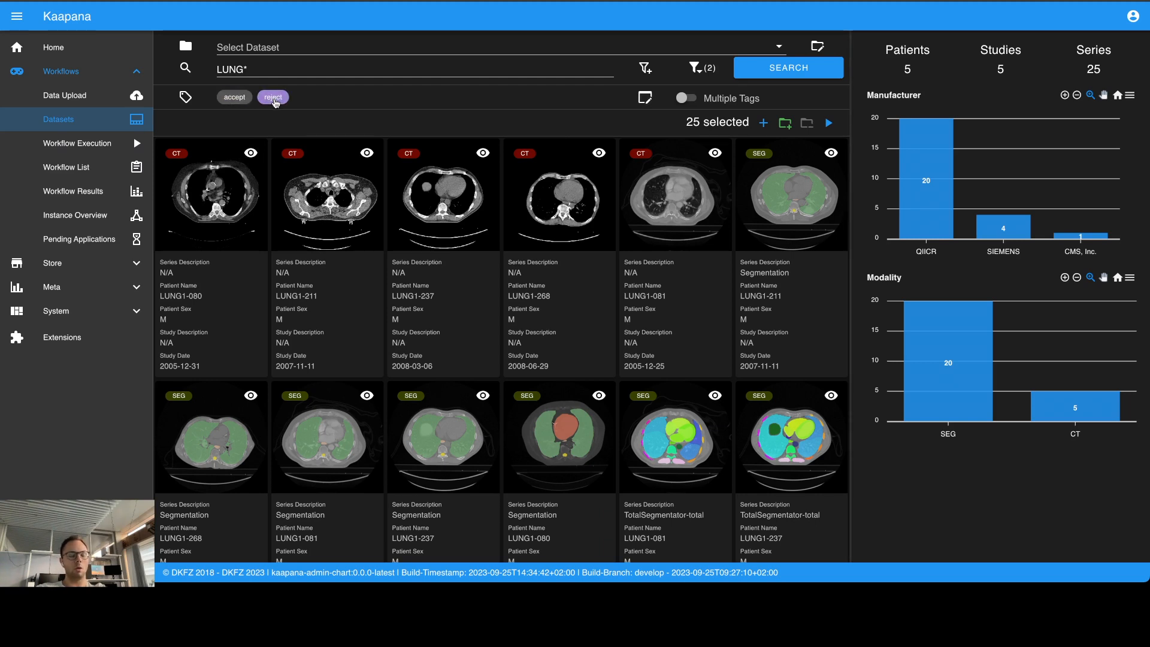
key("1")
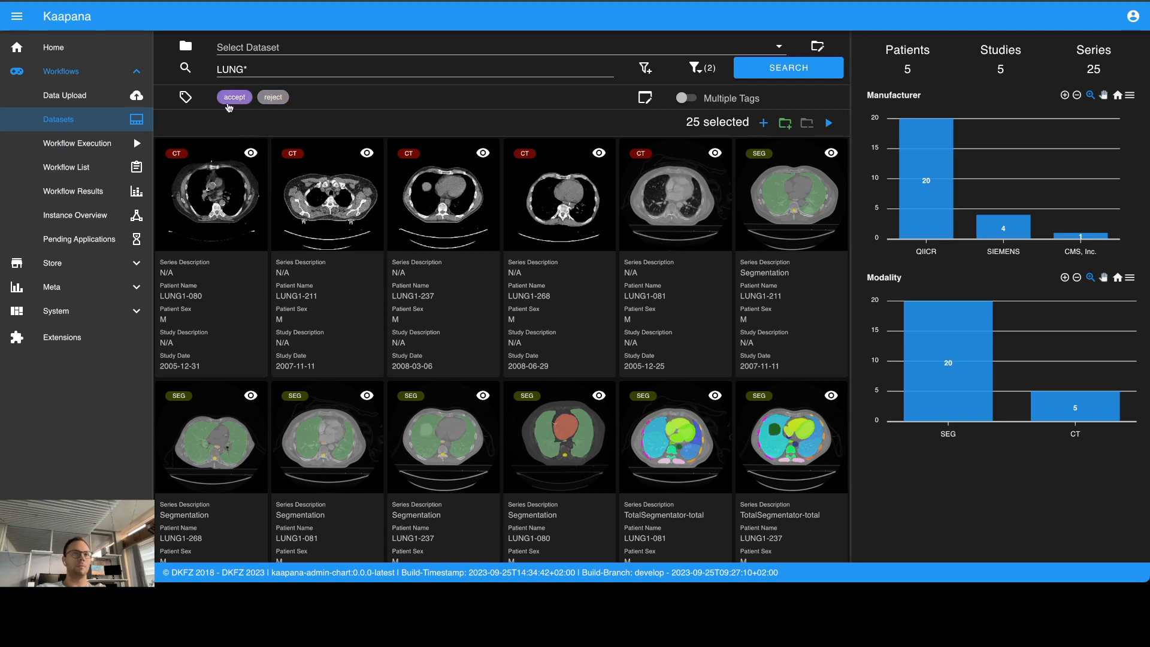
Step: Activate the reject tag and apply it to the five CT series in the first gallery row
left_click(284, 97)
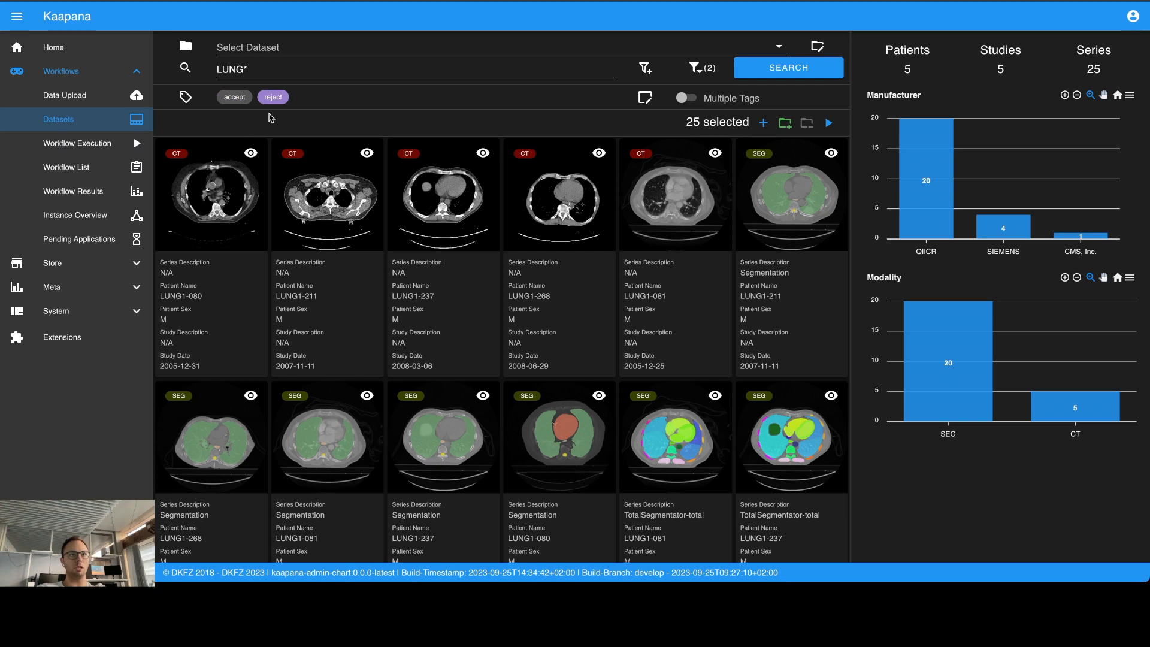
left_click(219, 307)
left_click(322, 298)
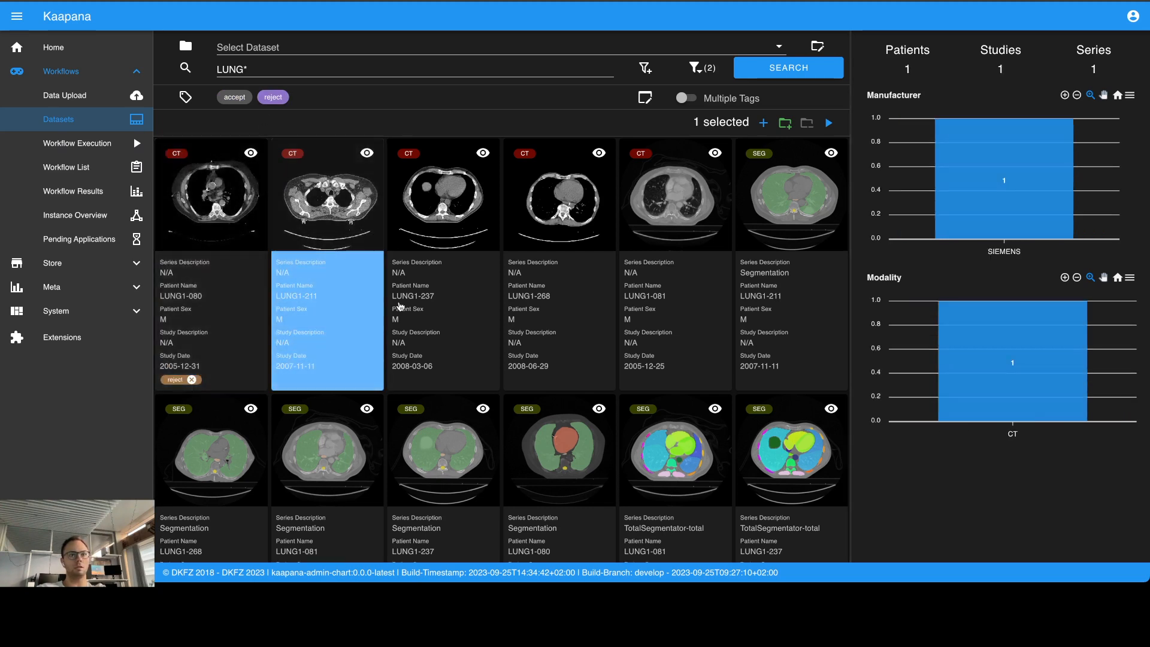
left_click(415, 306)
left_click(516, 307)
left_click(656, 308)
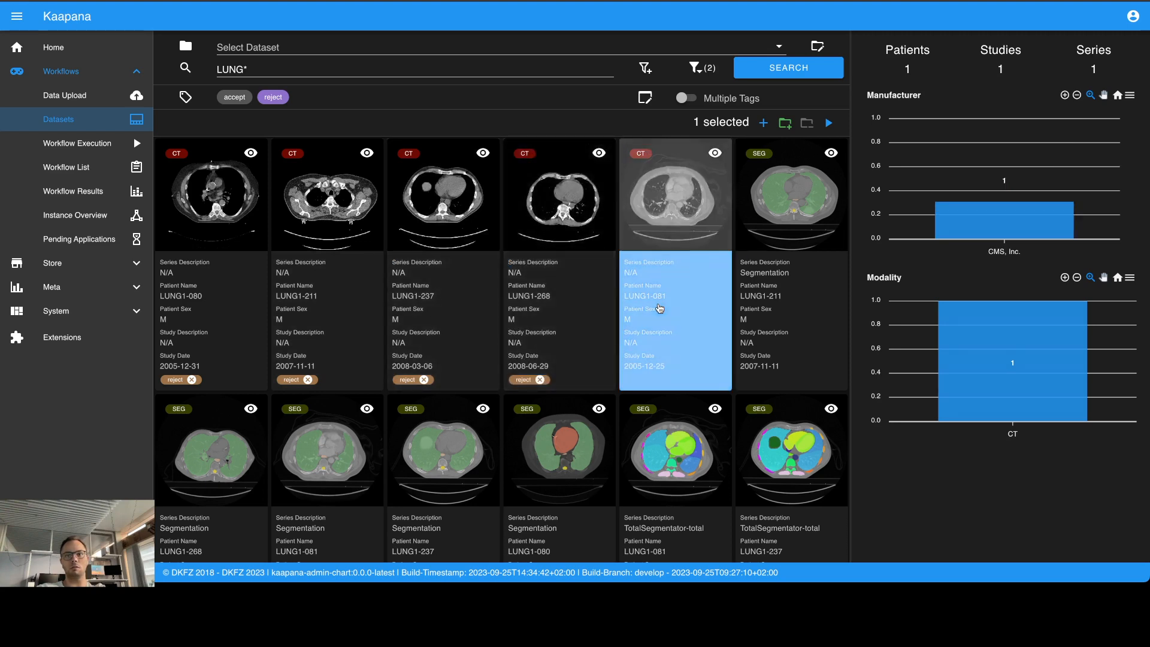
Step: Activate the accept tag and apply it to the segmentation and the last three CT series in the first gallery row
key("1")
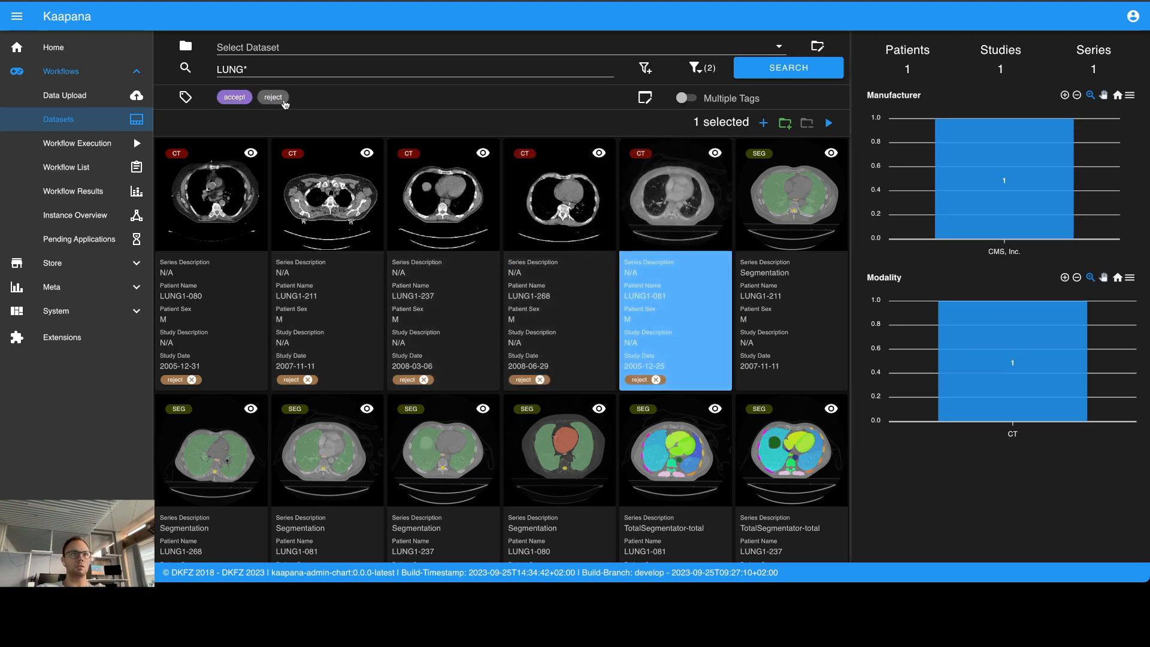
left_click(786, 336)
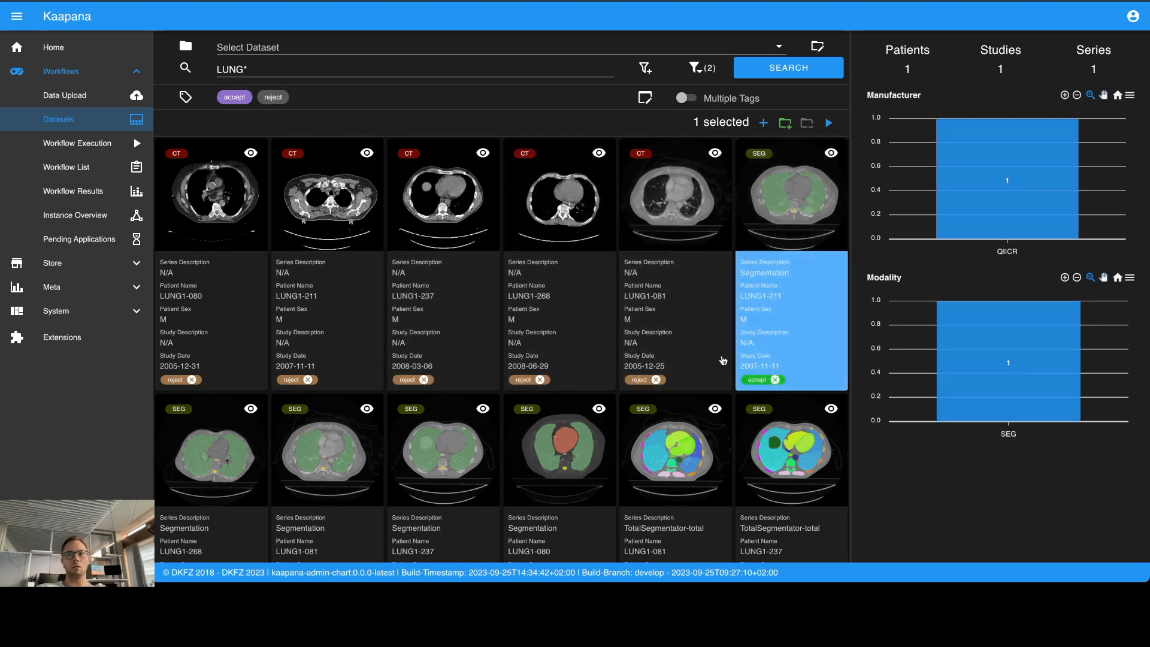
left_click(686, 372)
left_click(566, 334)
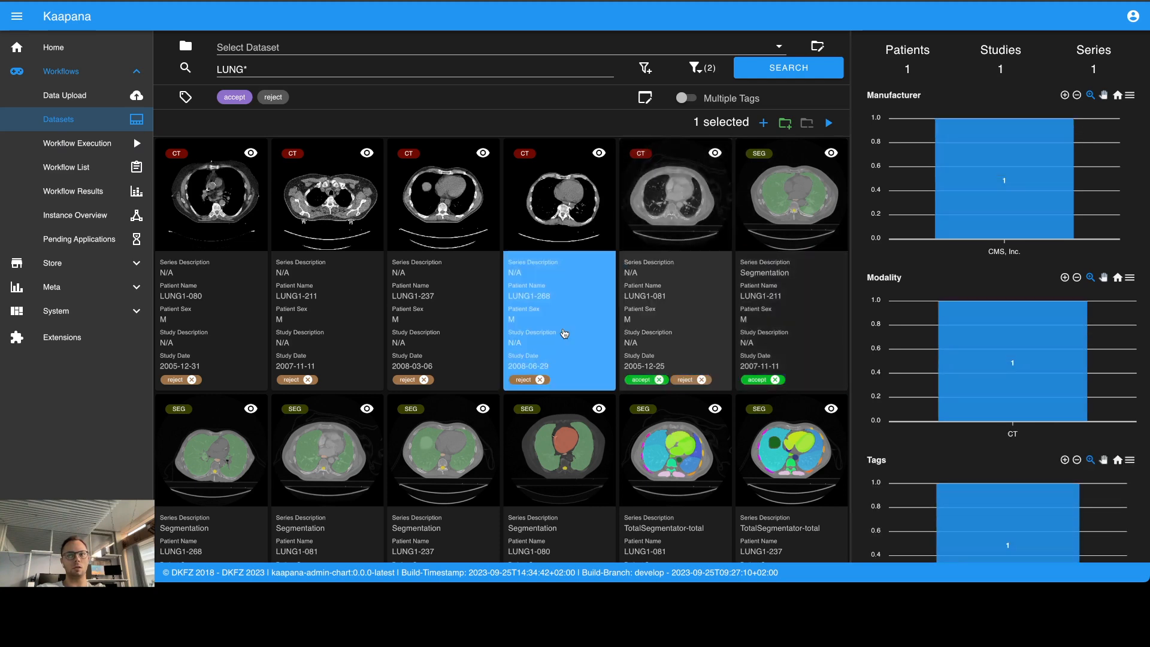
left_click(456, 331)
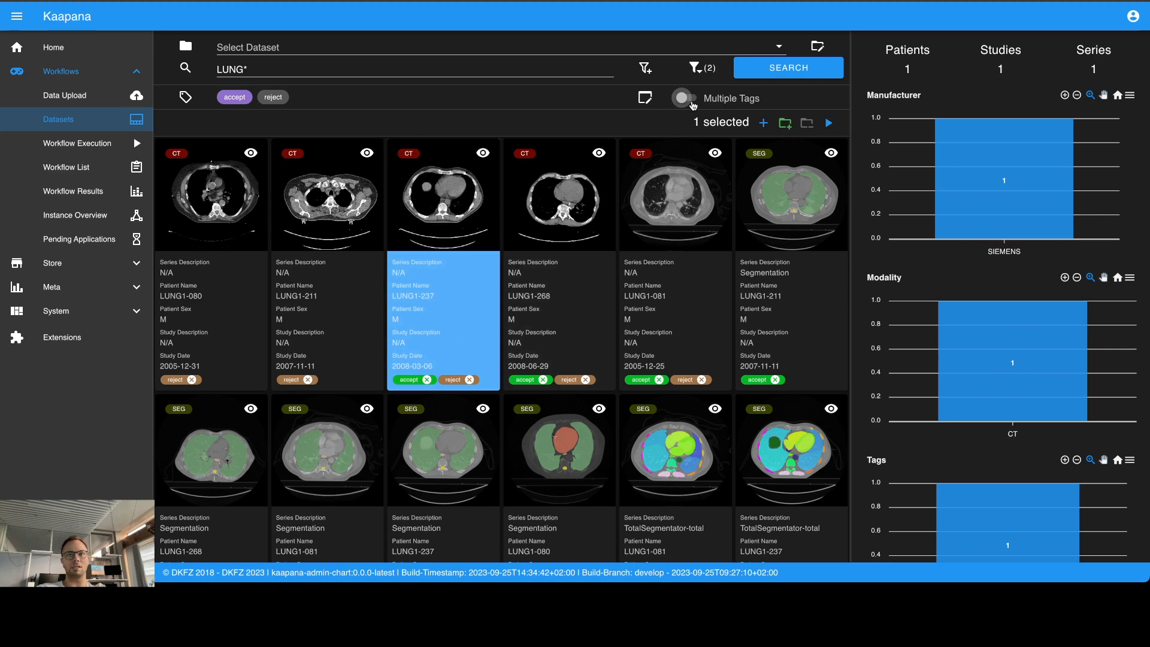
Step: Enable multiple tags, activate both accept and reject, and apply them to the first three segmentation series in the second gallery row
left_click(684, 98)
left_click(236, 99)
left_click(266, 98)
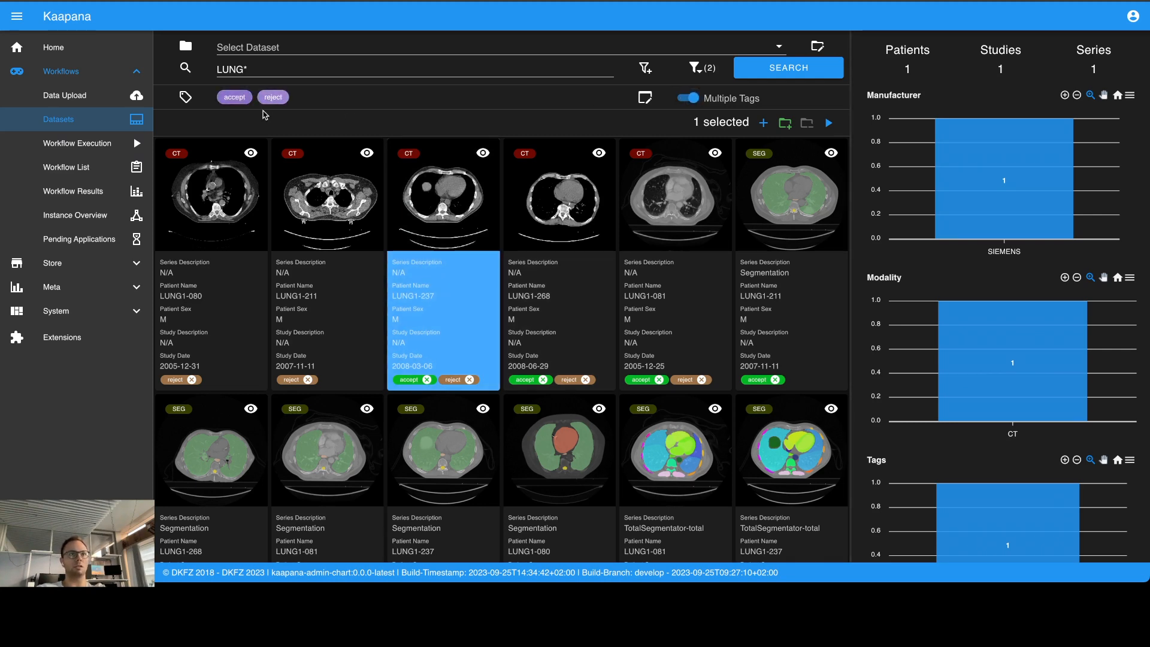
scroll(284, 322, "down", 3)
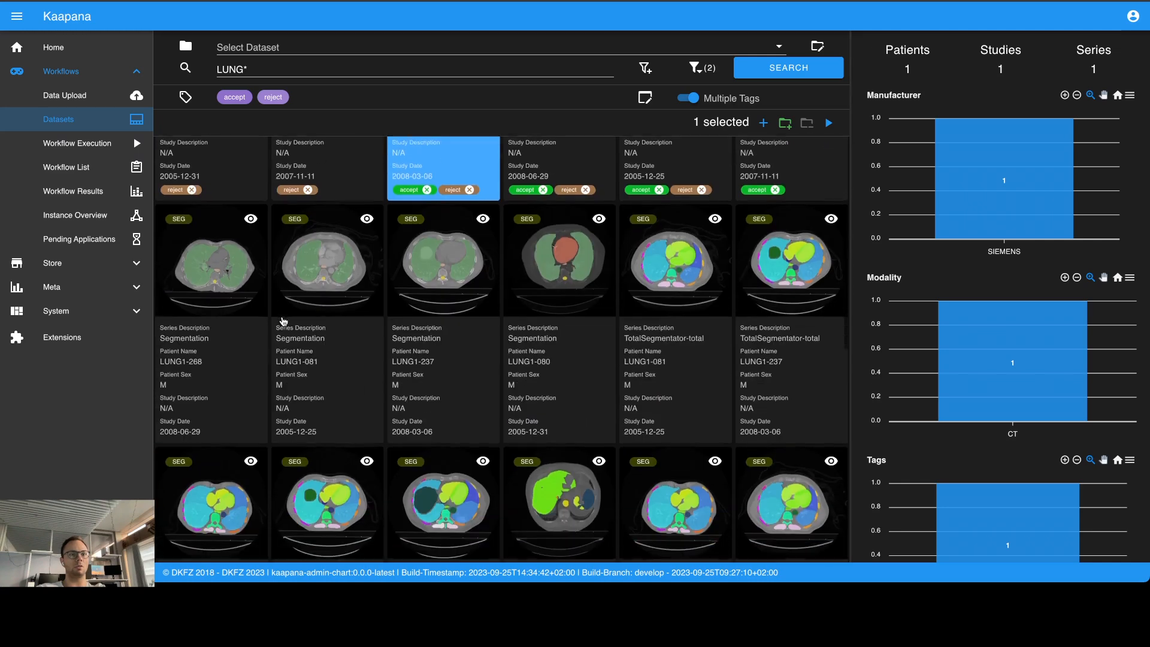
left_click(224, 355)
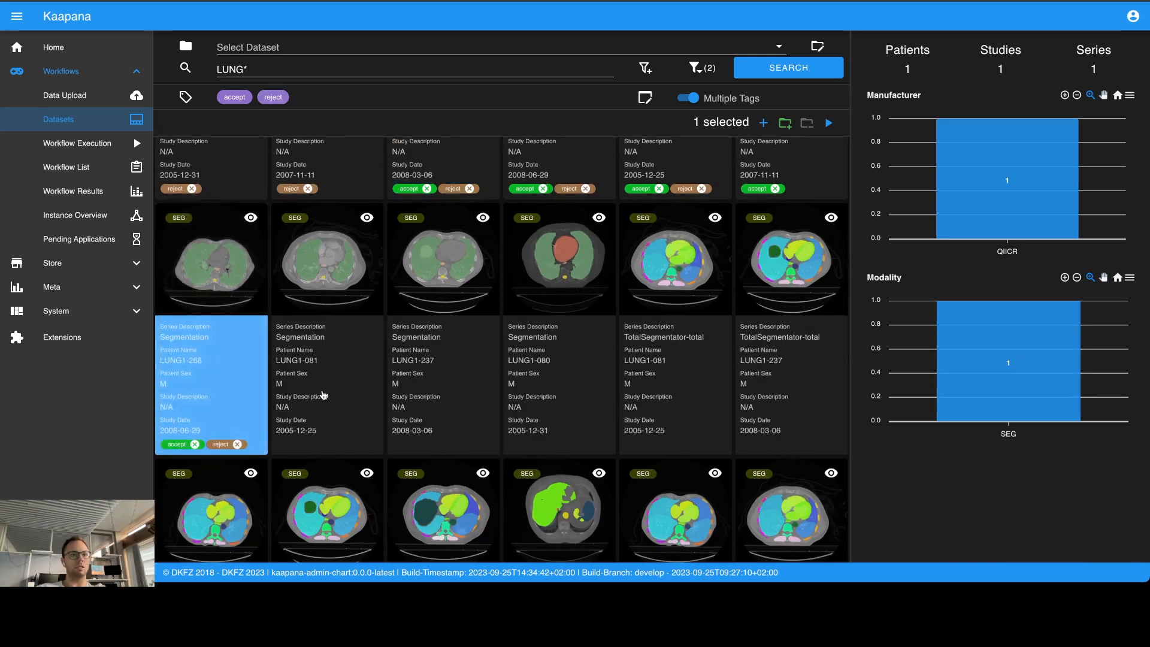
left_click(324, 396)
left_click(405, 392)
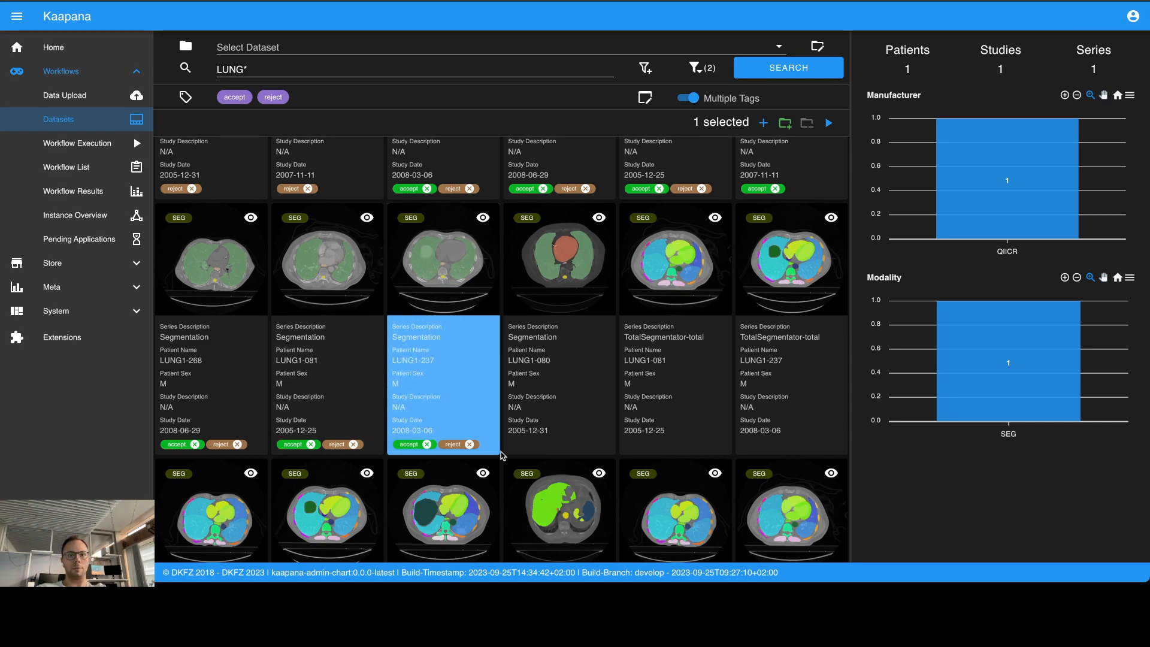
Step: Delete both search filters, clear the LUNG* query, and run an unfiltered search over all series
scroll(502, 456, "up", 3)
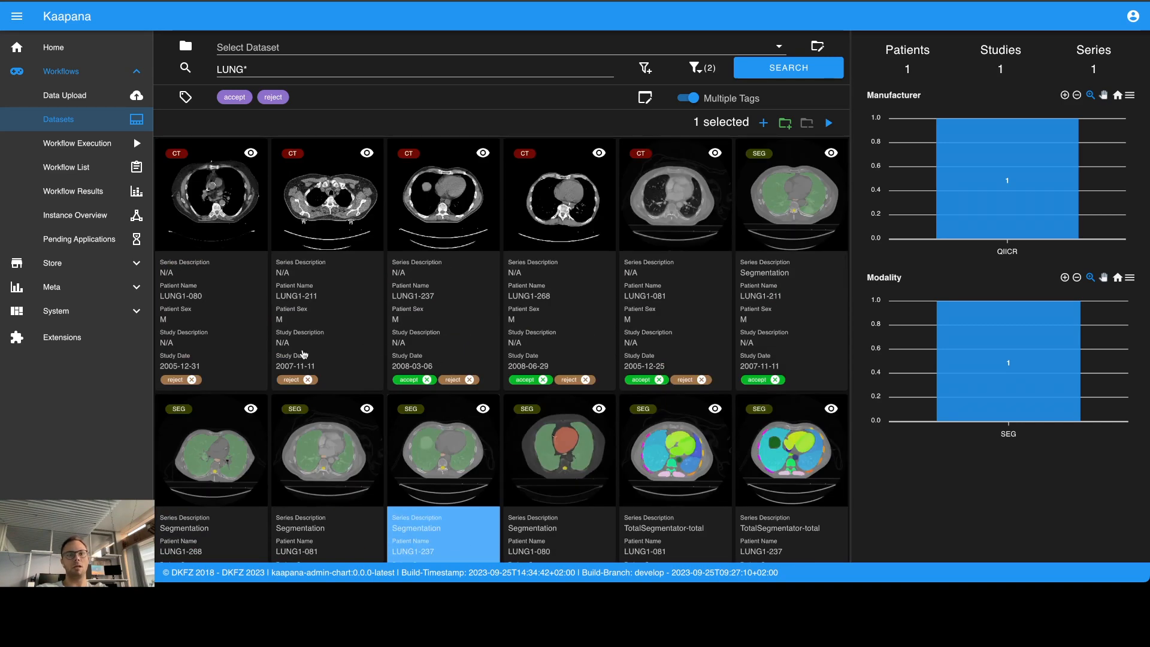
scroll(710, 414, "down", 3)
scroll(702, 433, "up", 3)
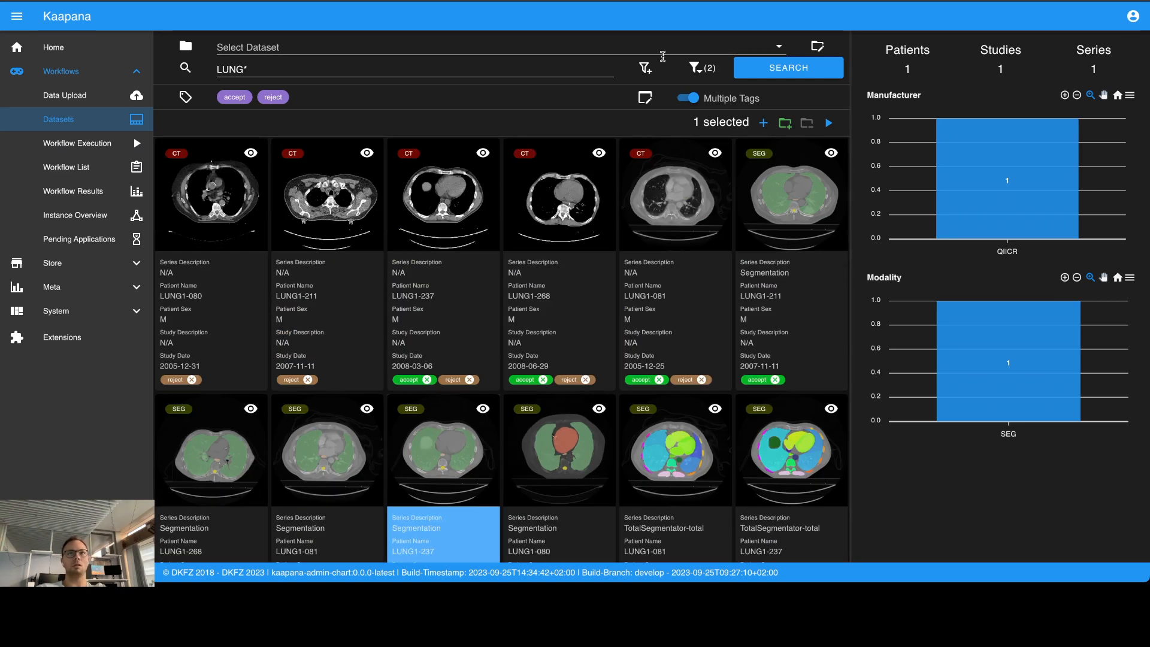
left_click(696, 67)
left_click(645, 90)
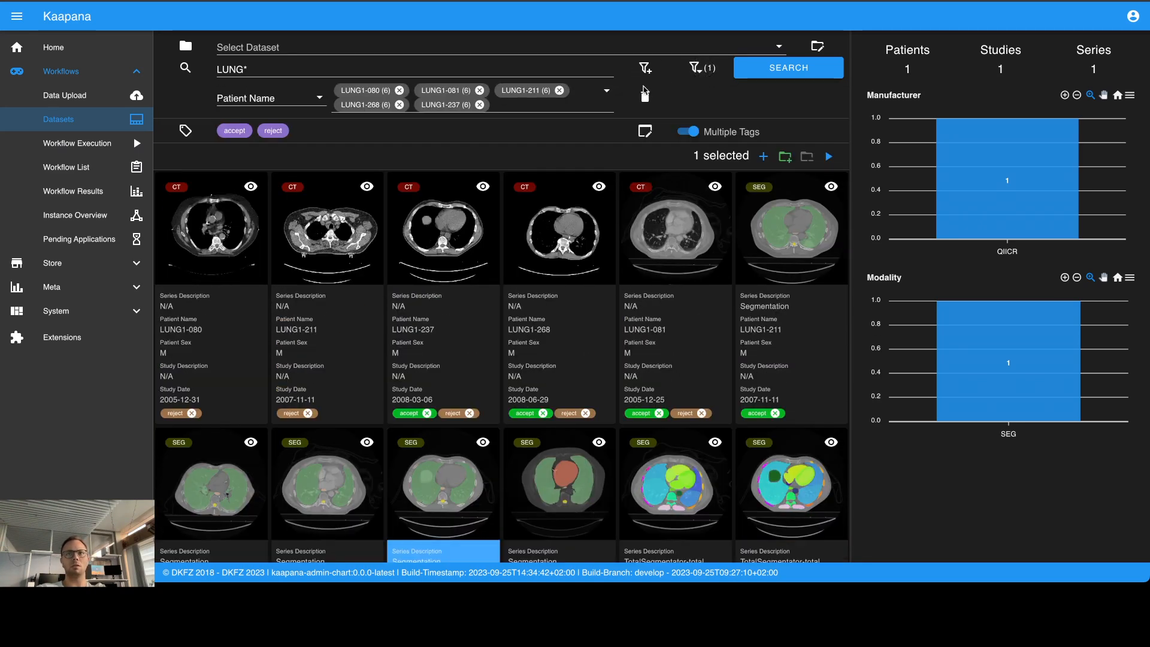
left_click(645, 96)
left_click(608, 69)
left_click(789, 71)
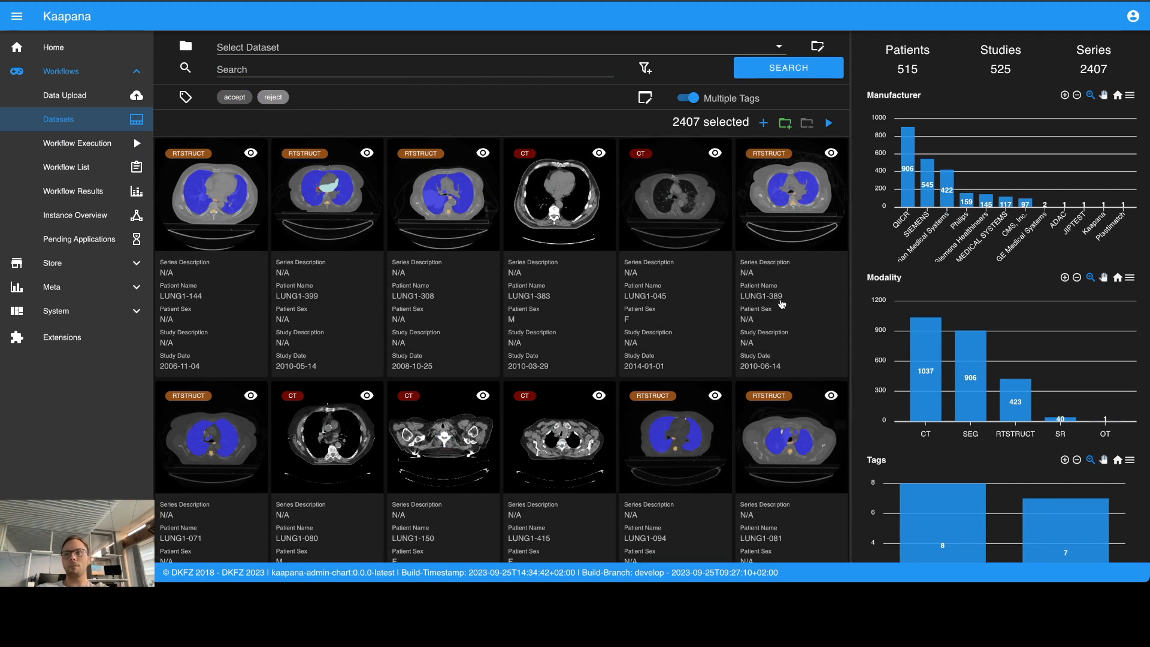
Step: Add a CT modality filter from the Modality chart and run the search
left_click(925, 354)
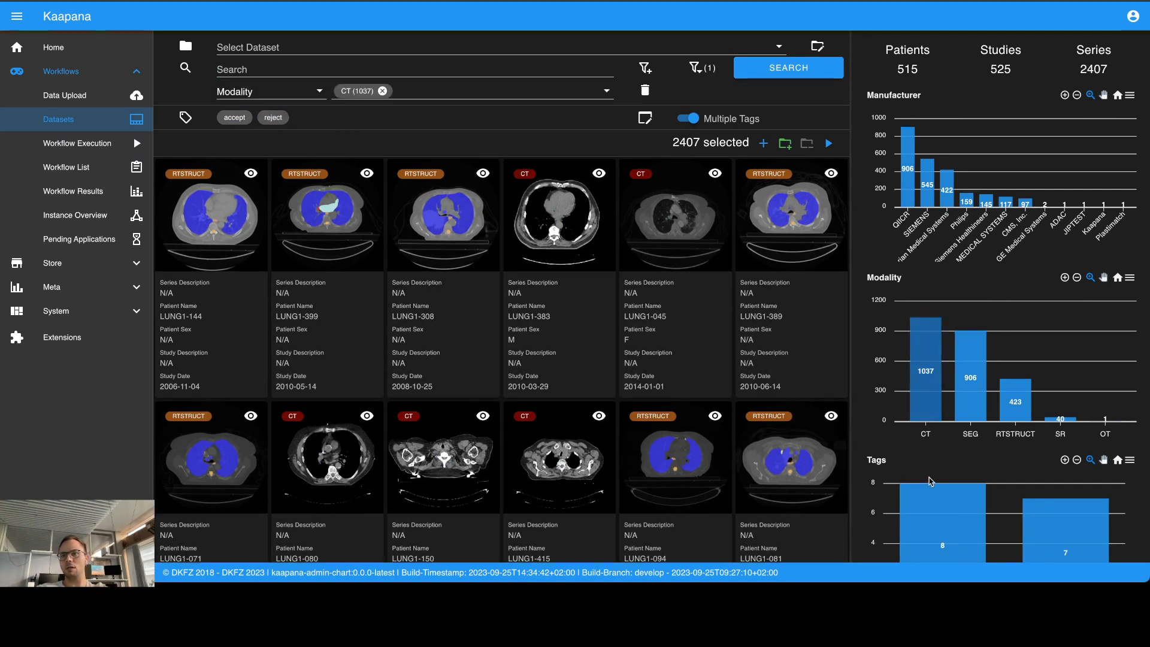
left_click(774, 74)
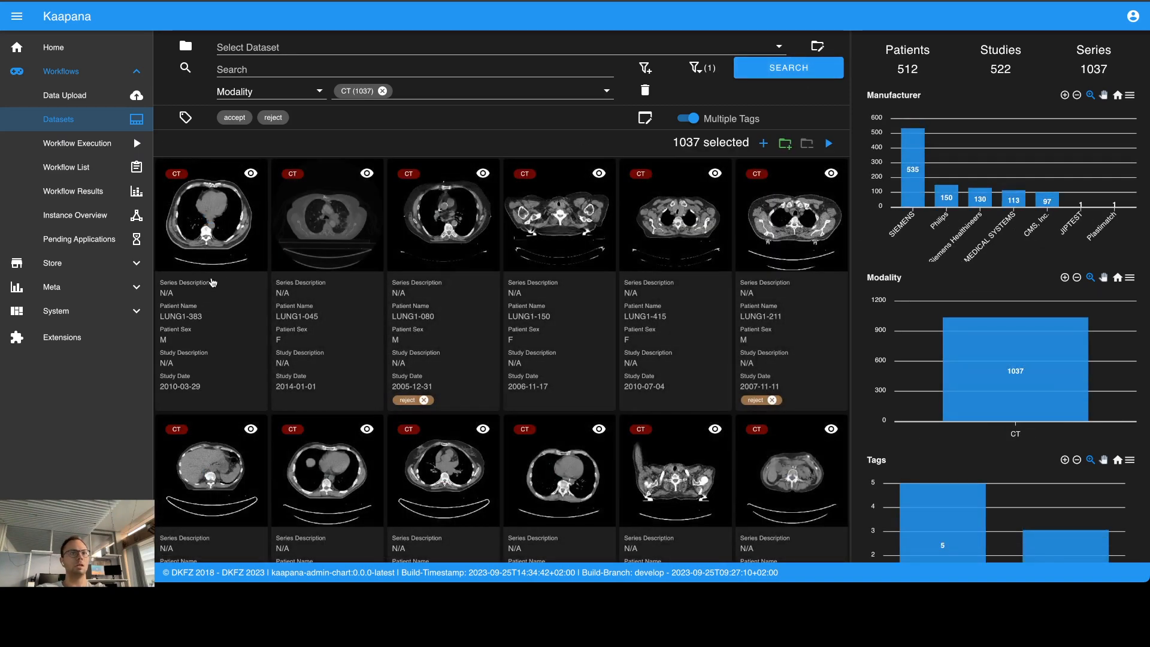
Step: Select ten CT series: the first and third in the first gallery row, plus the second to fifth in rows two and three
left_click(216, 325)
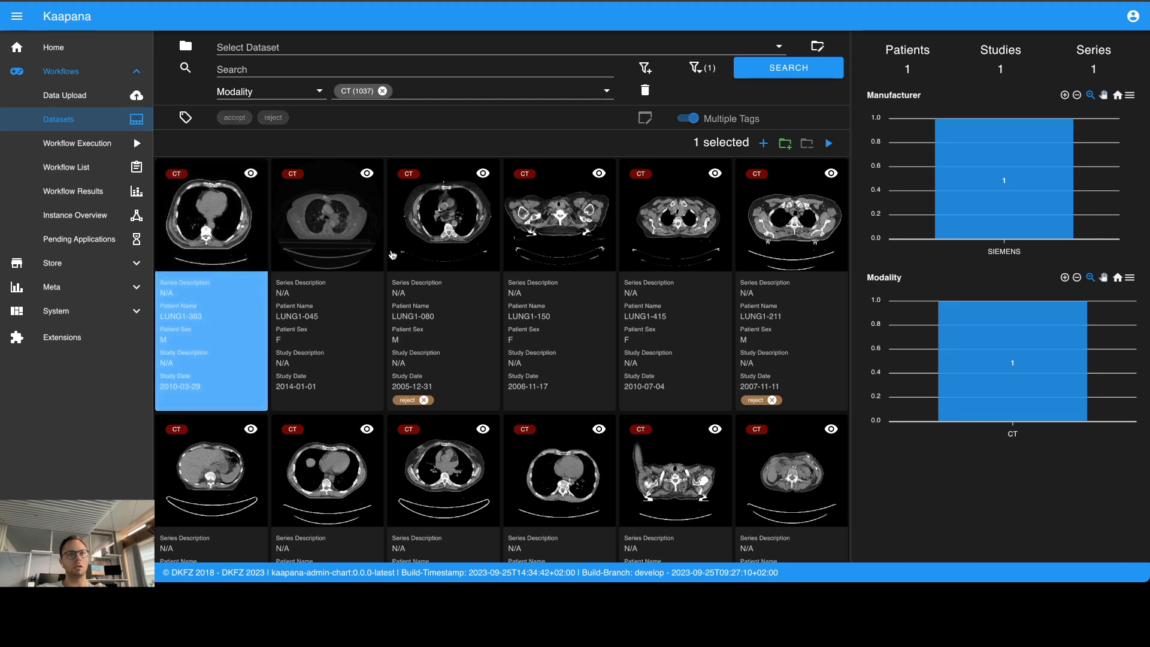
left_click(479, 324)
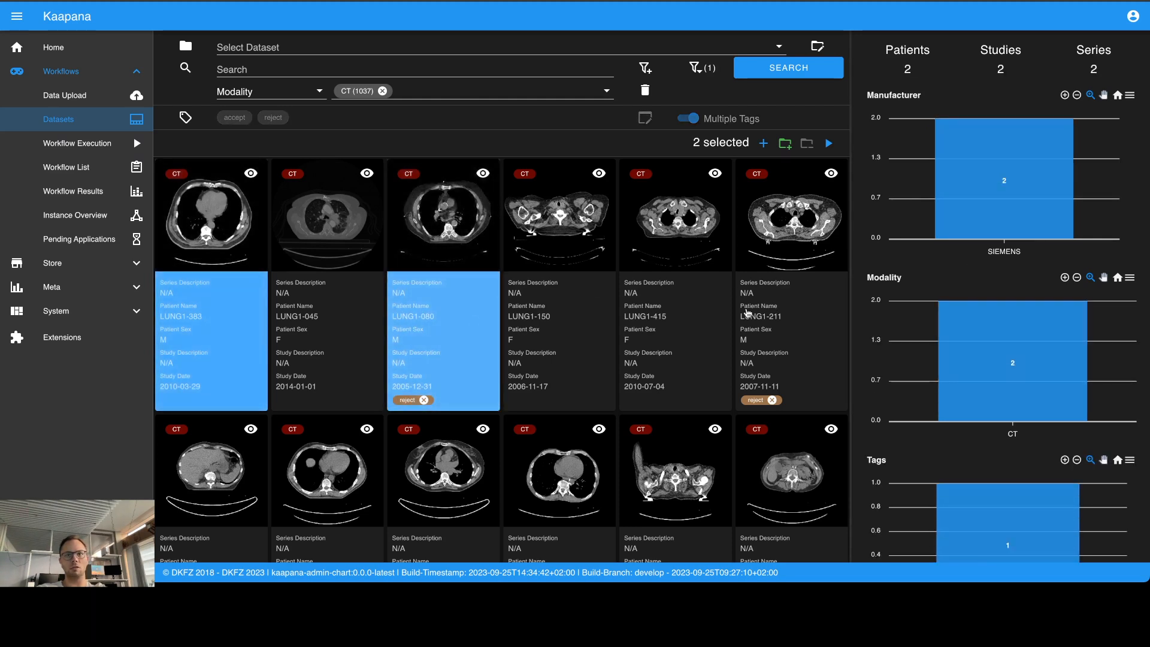
scroll(563, 383, "down", 4)
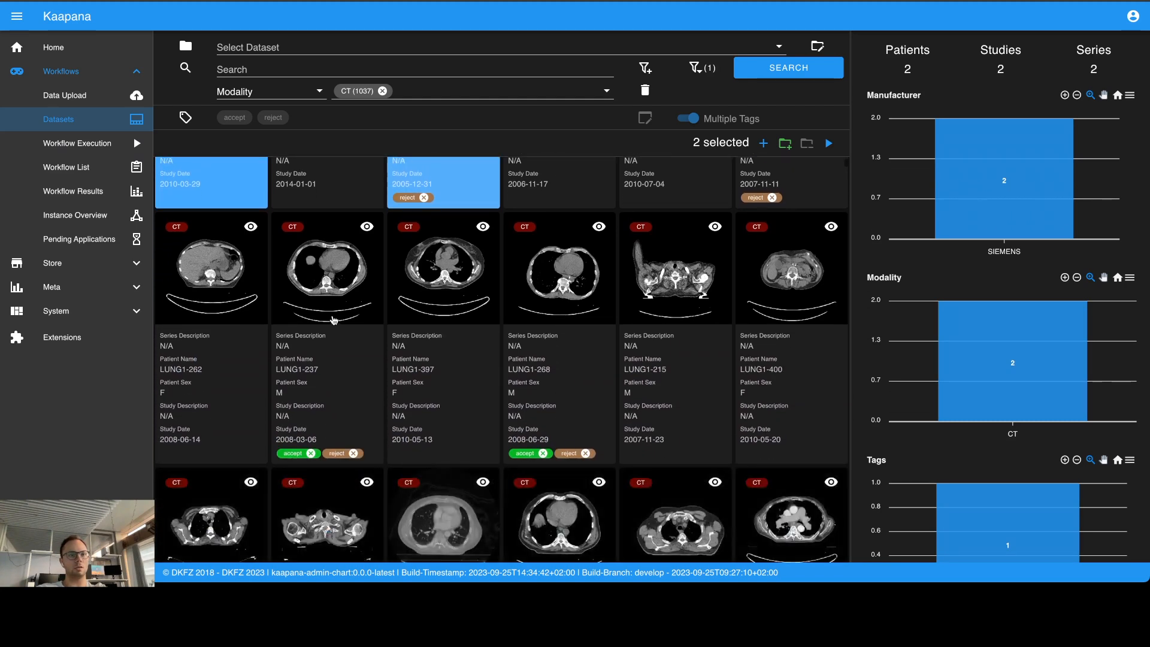
left_click_drag(317, 310, 676, 411)
scroll(676, 411, "down", 4)
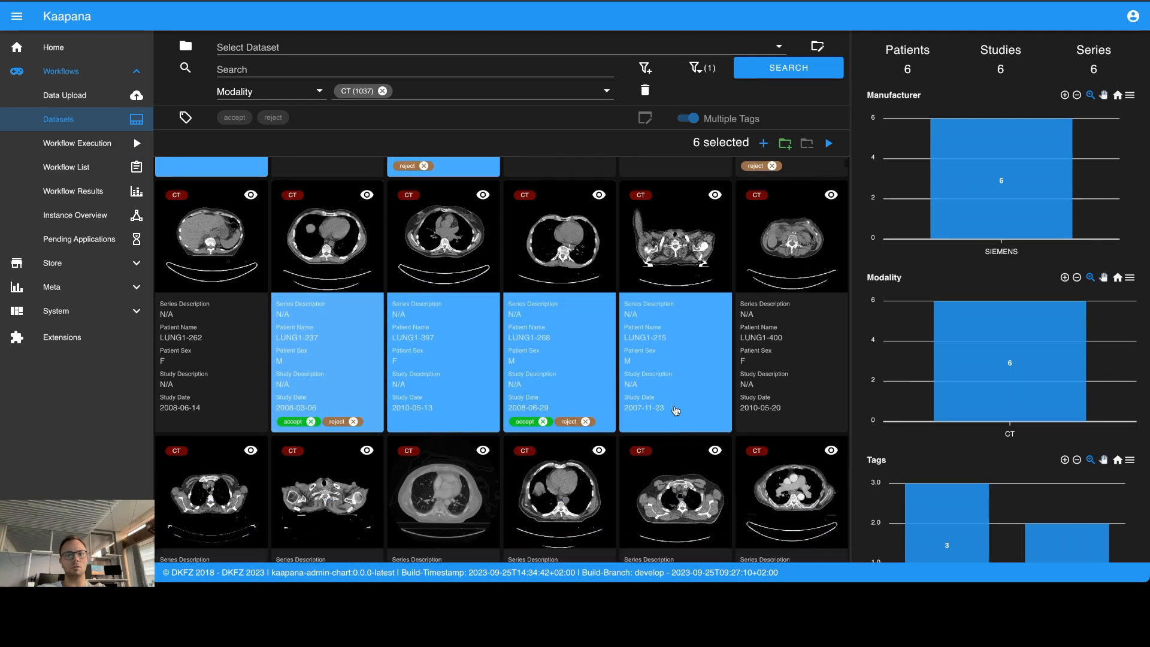
left_click_drag(319, 345, 708, 407)
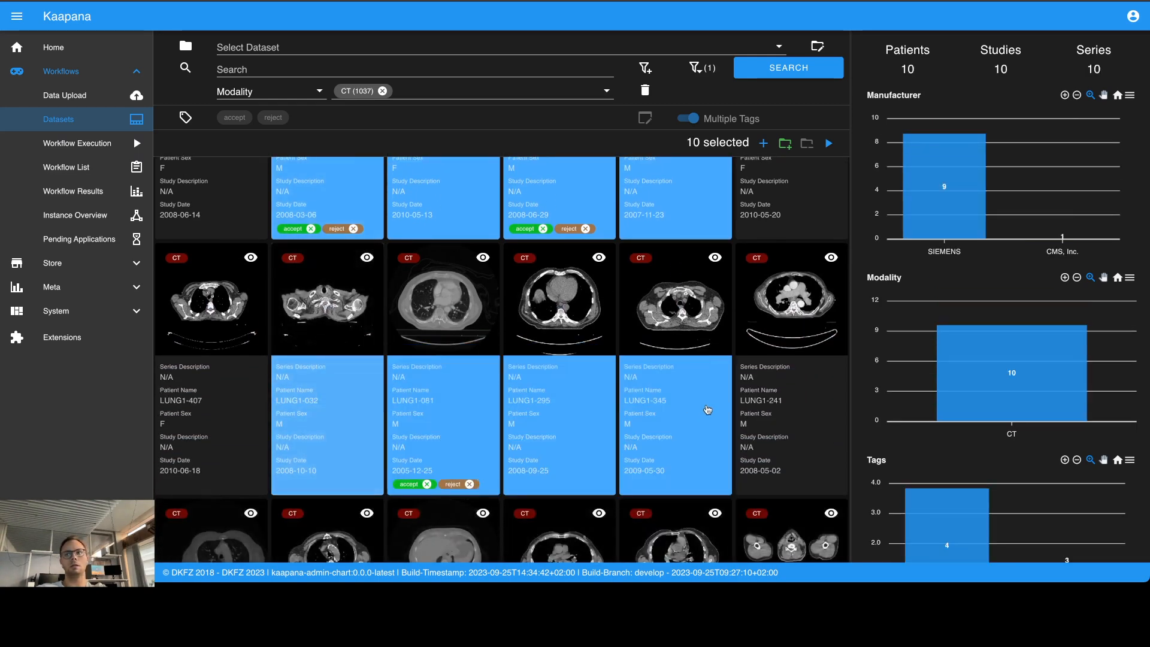
scroll(970, 400, "down", 1)
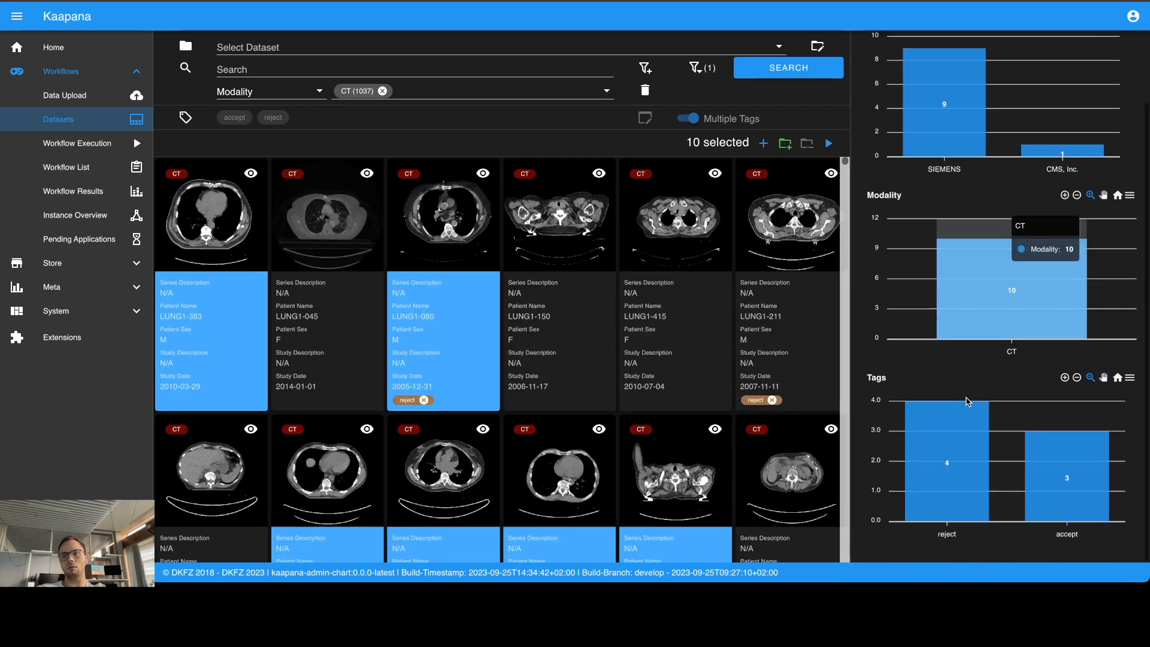
scroll(969, 401, "up", 1)
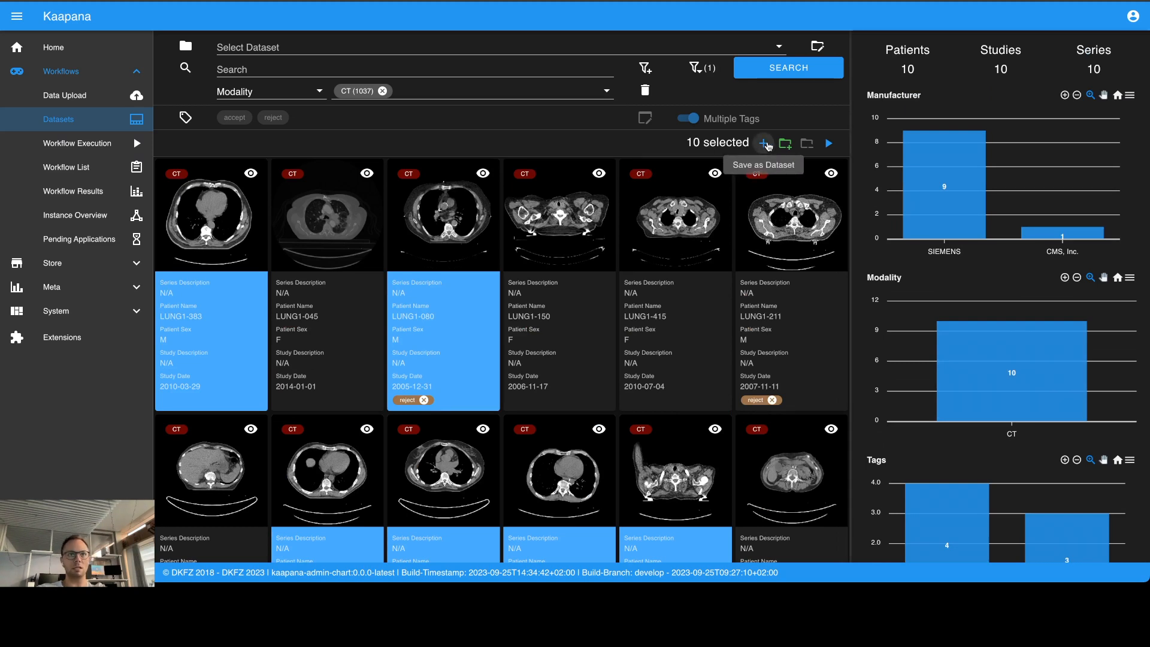
Step: Try to save the ten selected series as a dataset named Tutorial
left_click(766, 144)
left_click(487, 284)
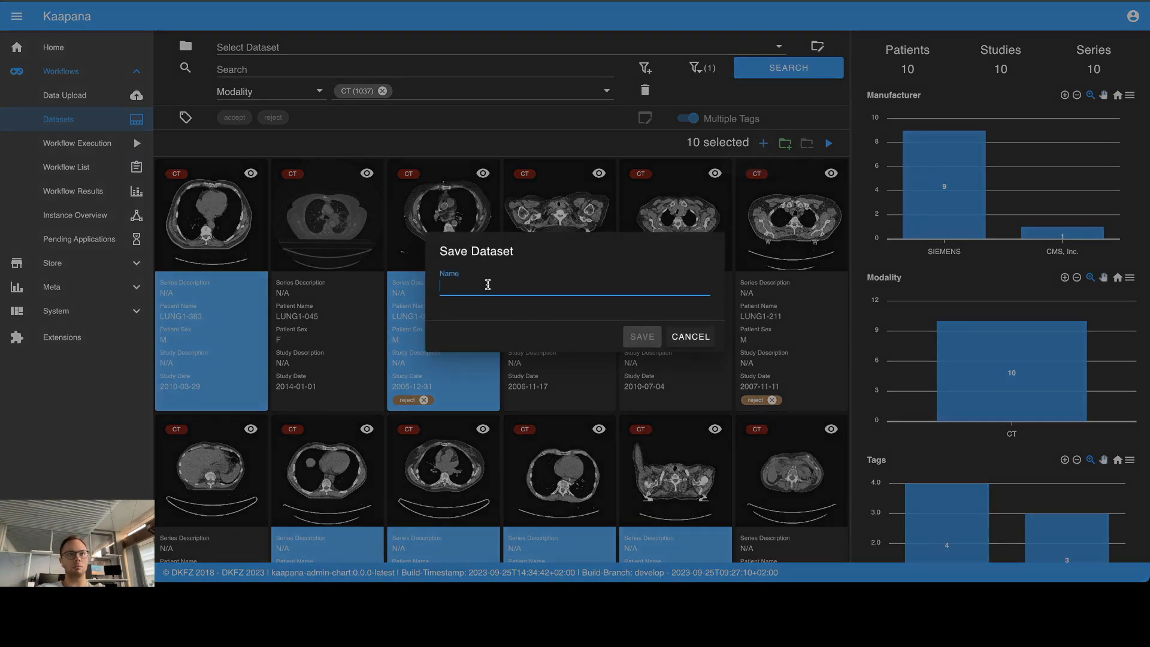
type("Tutorial")
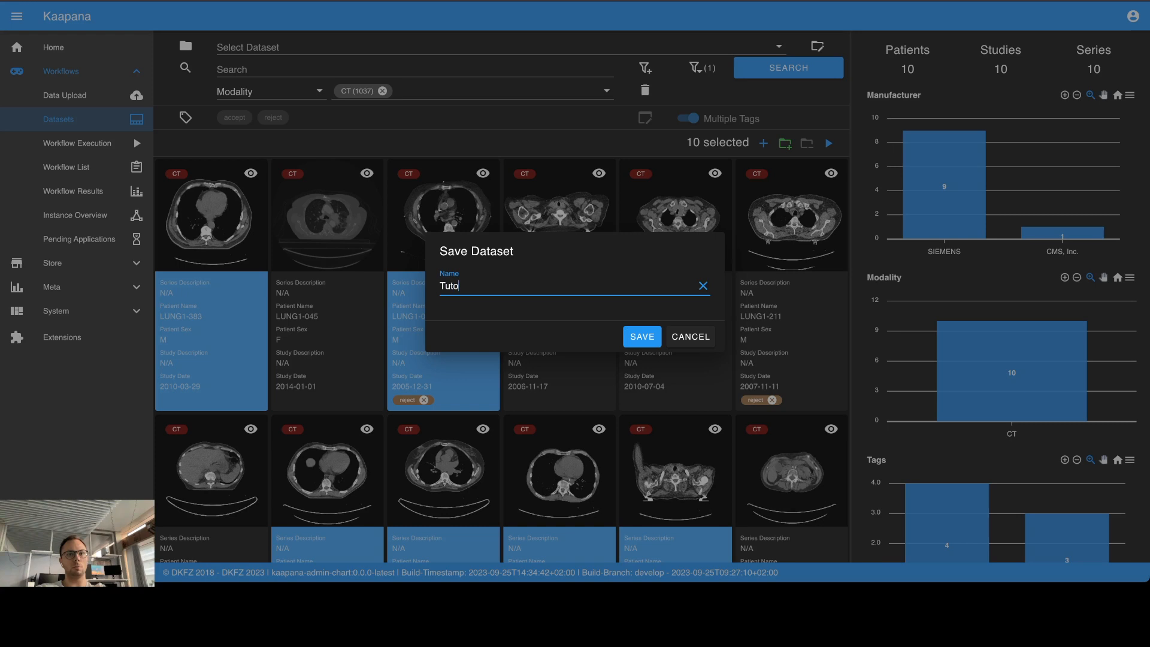
left_click(636, 337)
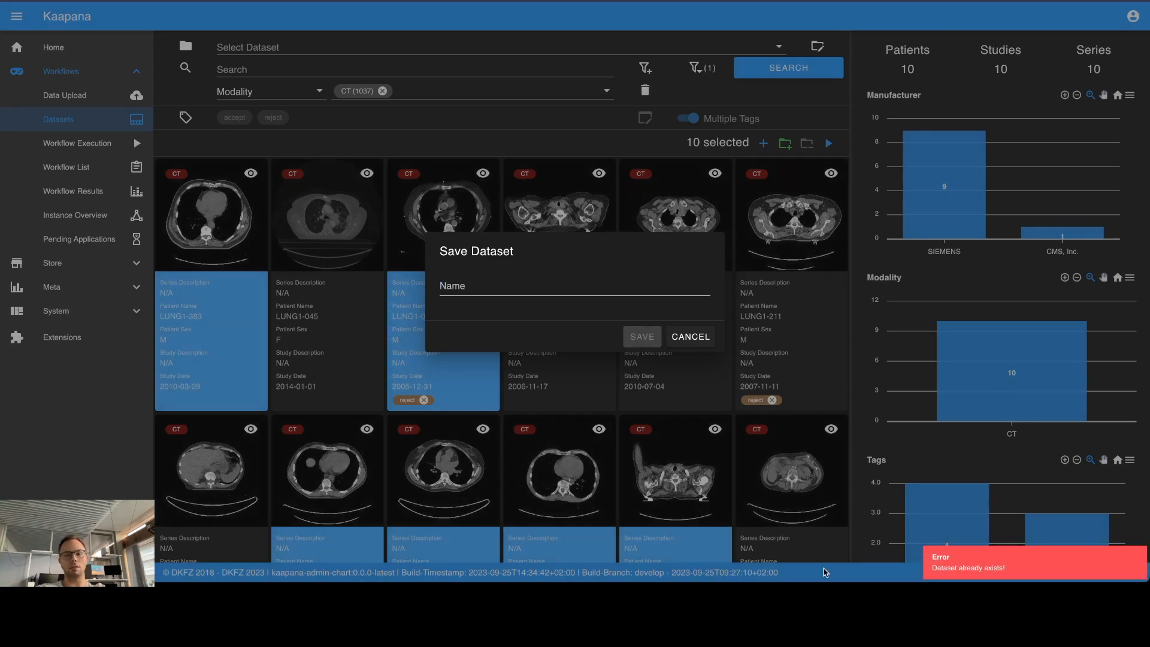
Step: Save the ten selected series as a dataset named Tutorial 2
left_click(556, 290)
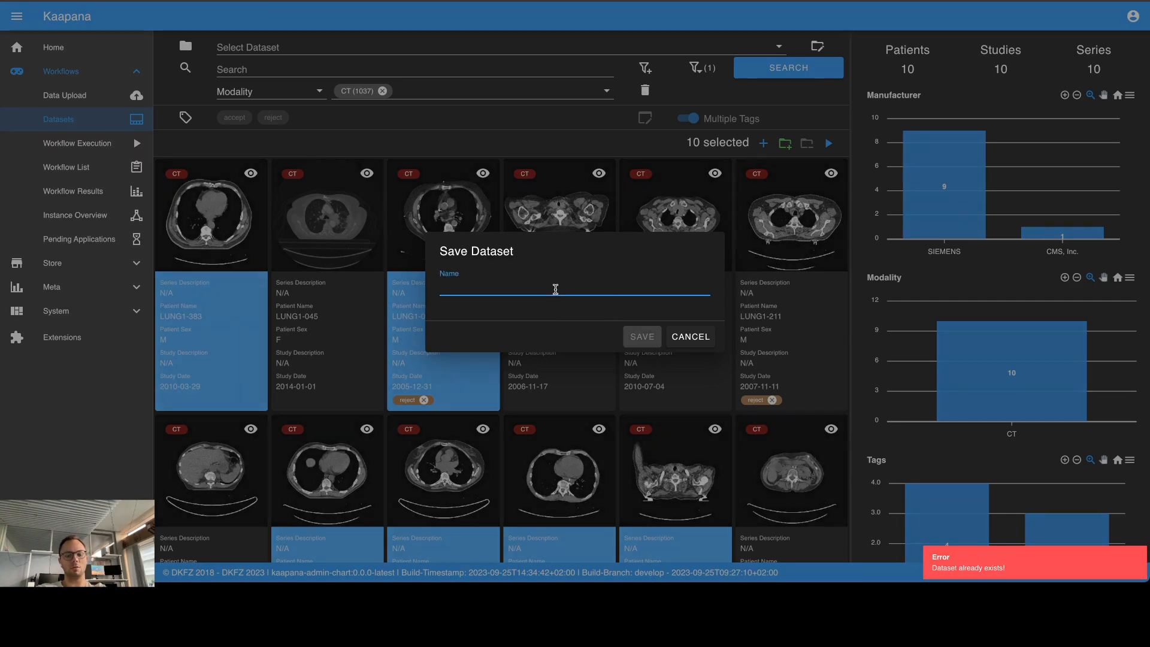
type("Tutorial 2")
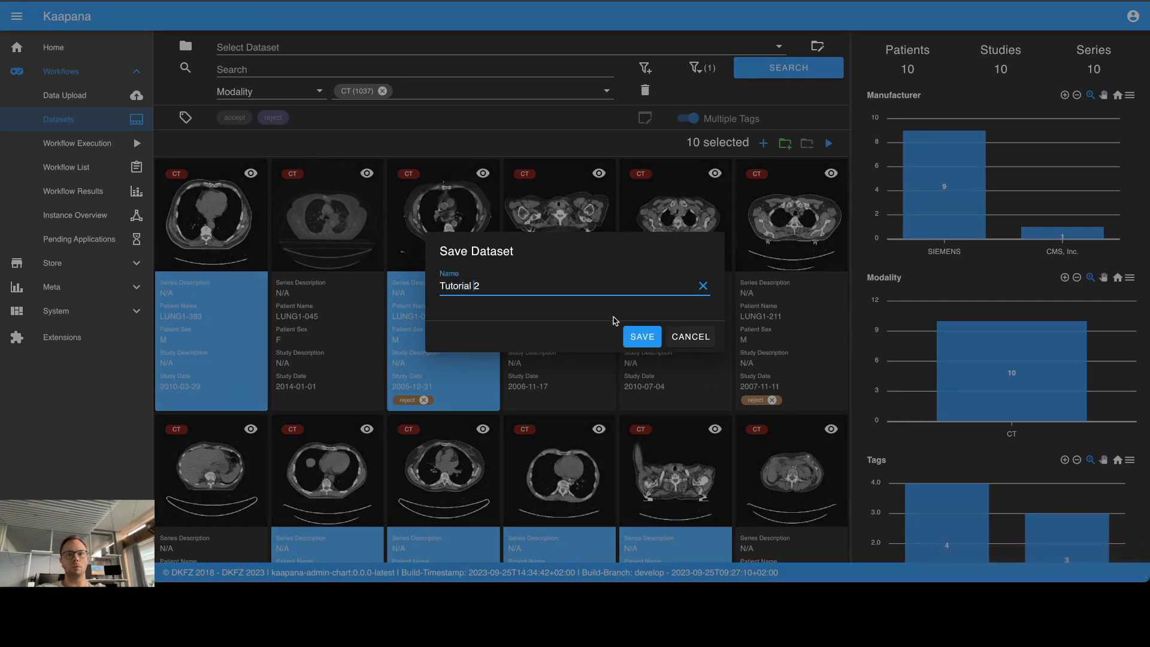
left_click(642, 337)
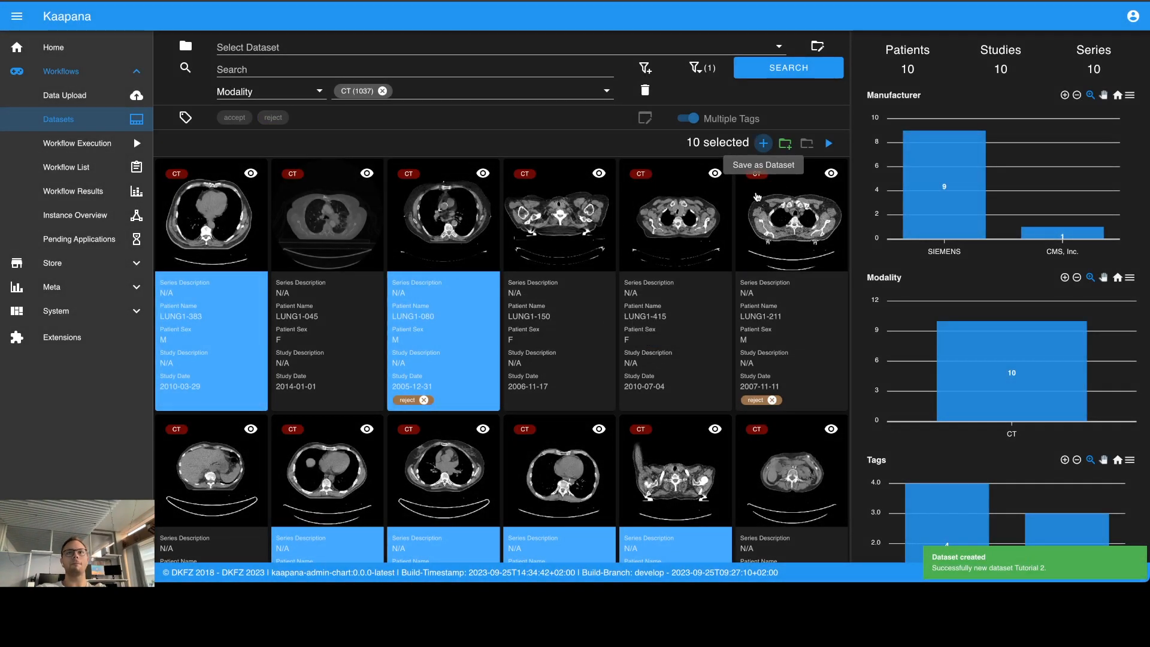
Step: Load the Tutorial 2 dataset into the gallery and look through its series
left_click(624, 47)
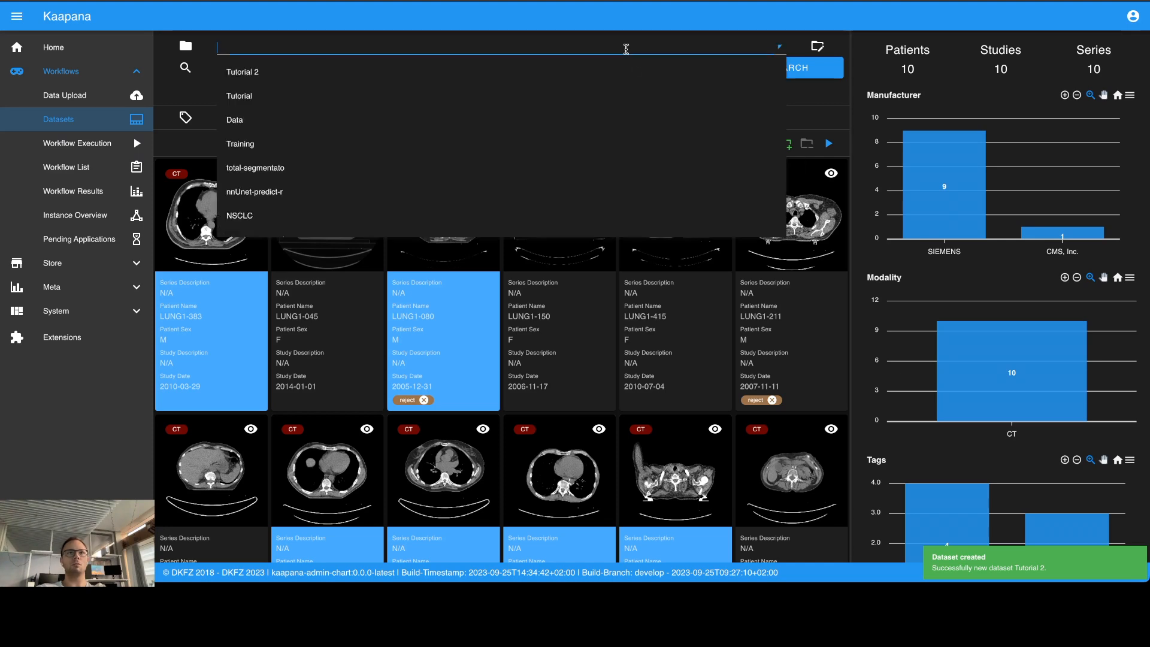
left_click(332, 71)
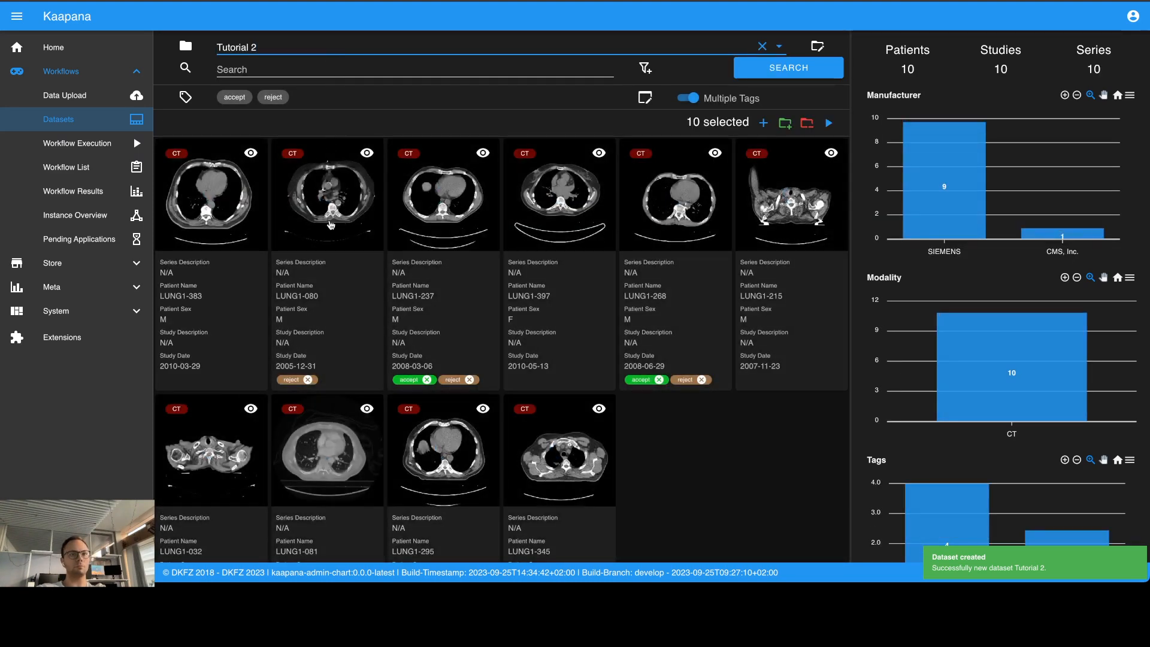
scroll(343, 336, "down", 2)
scroll(343, 339, "up", 2)
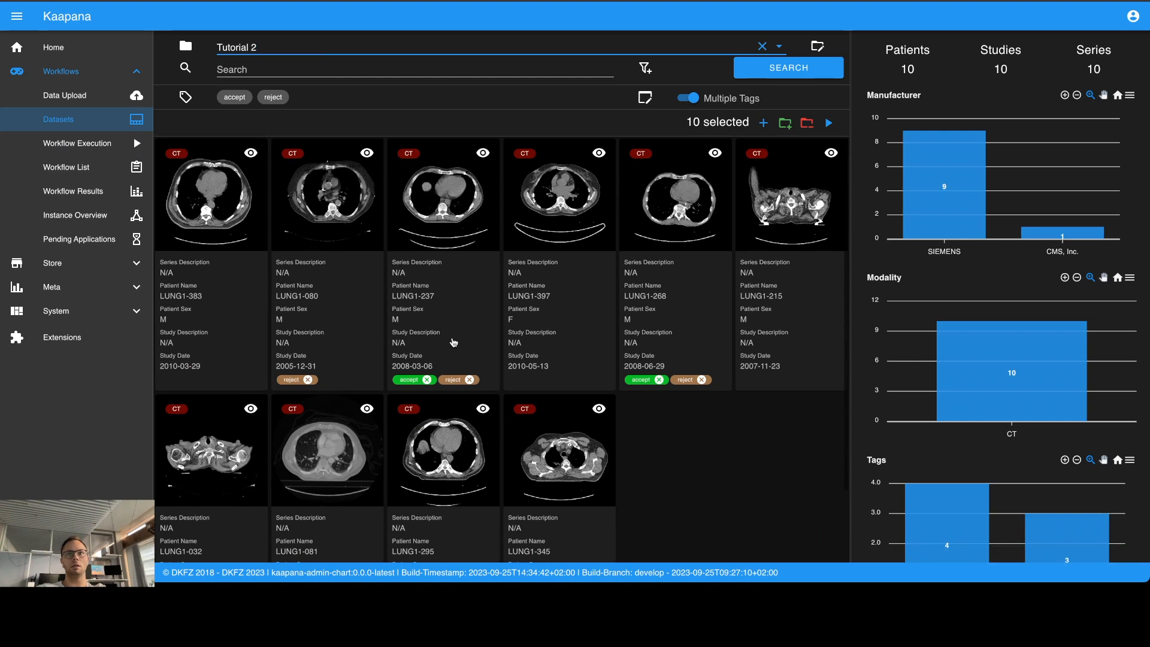
scroll(422, 354, "down", 2)
scroll(440, 384, "up", 2)
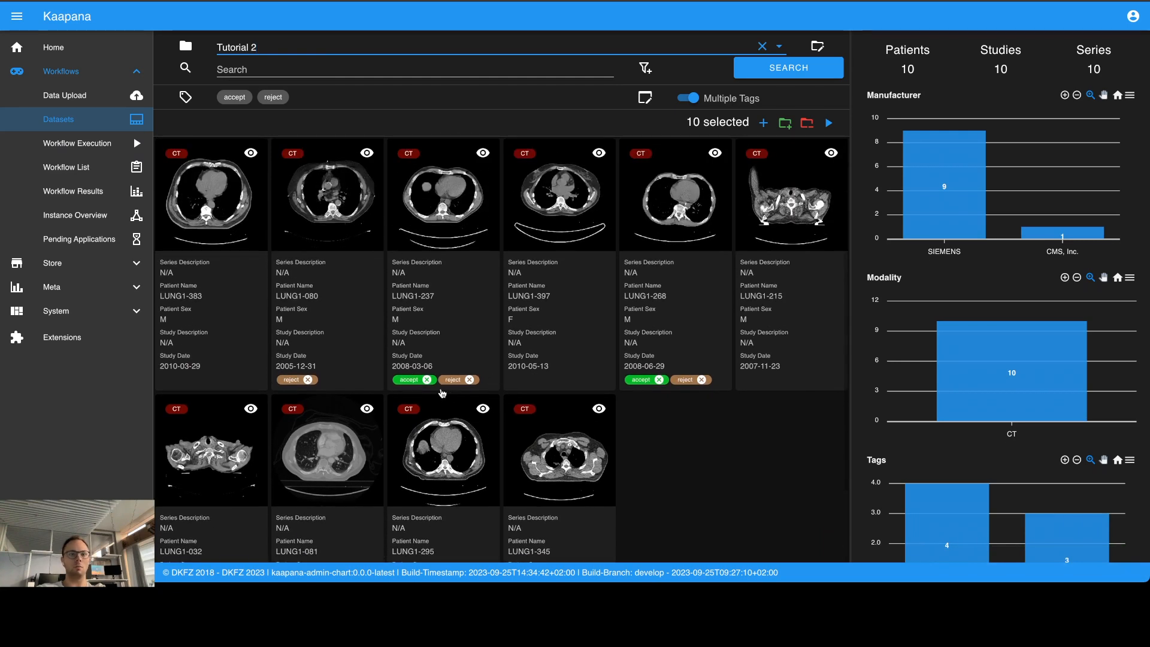
Step: Remove the second, fifth and sixth CT series in the first gallery row from the Tutorial 2 dataset
left_click(343, 299)
scroll(344, 300, "down", 2)
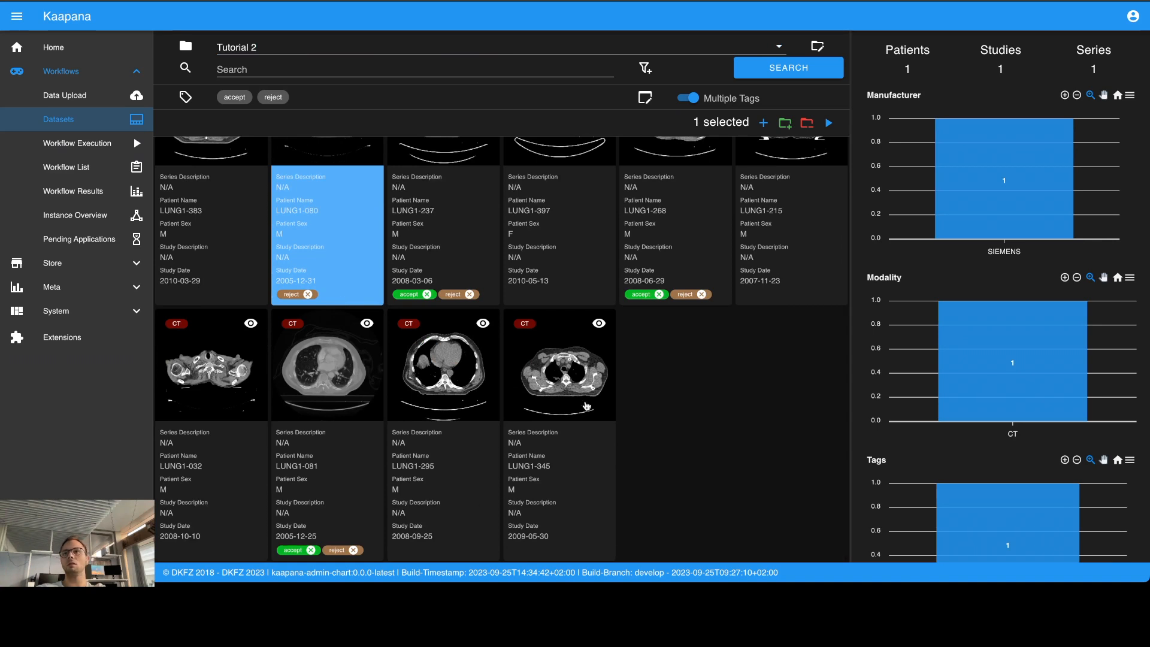
scroll(599, 395, "up", 2)
left_click(791, 198)
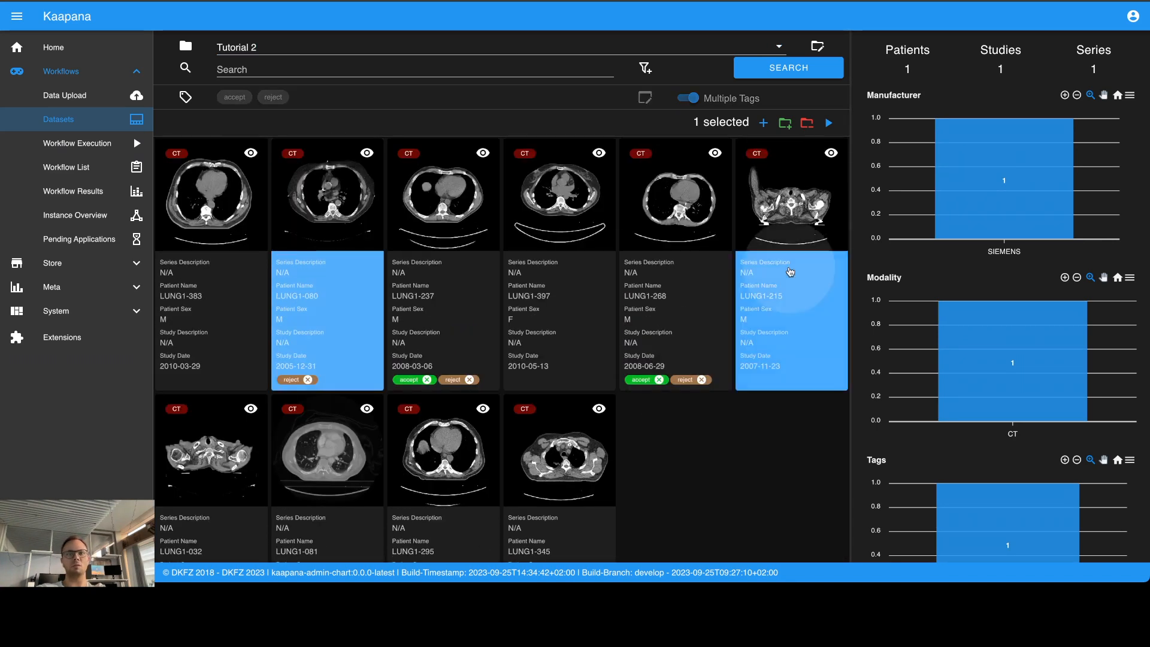
left_click(663, 288)
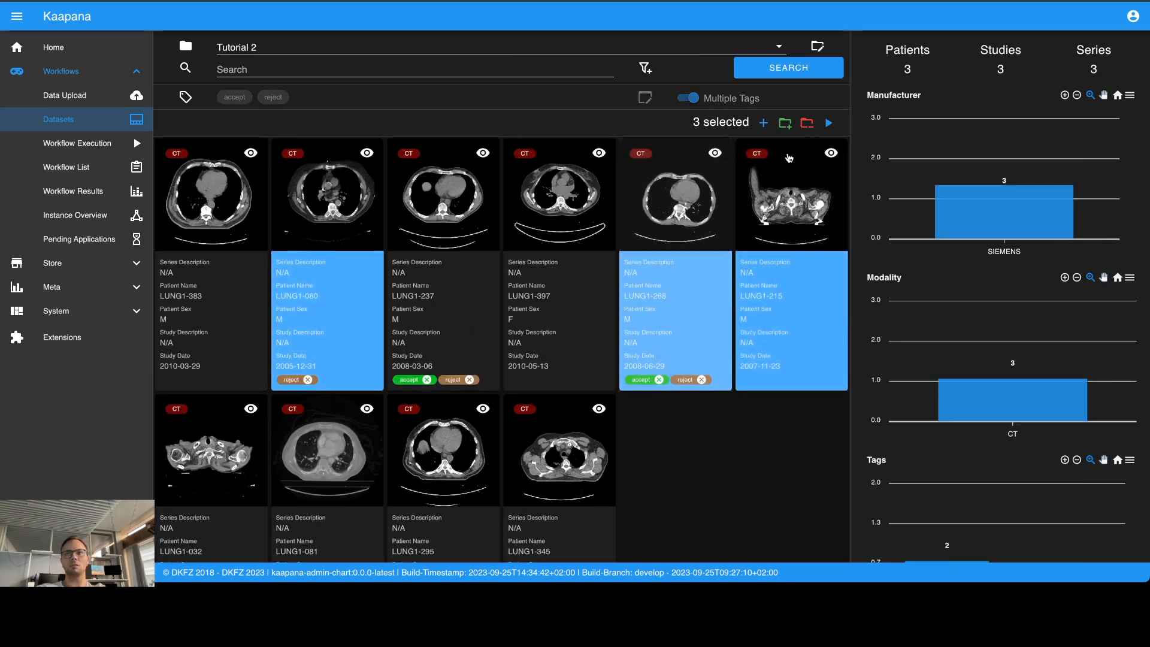
left_click(807, 123)
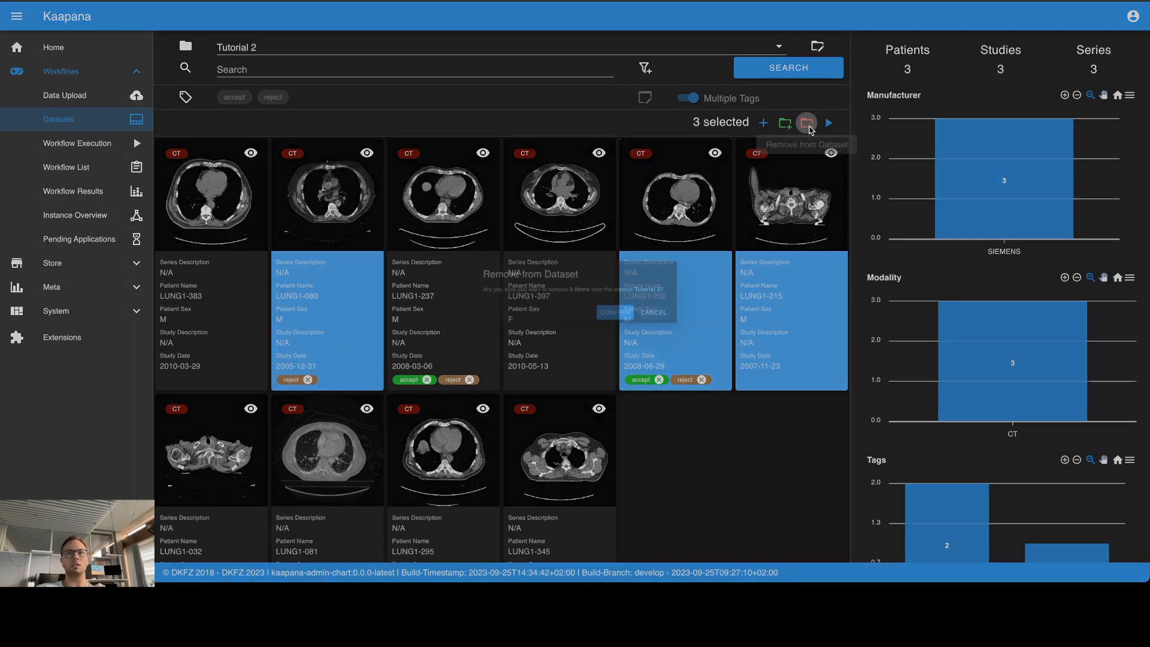
left_click(641, 322)
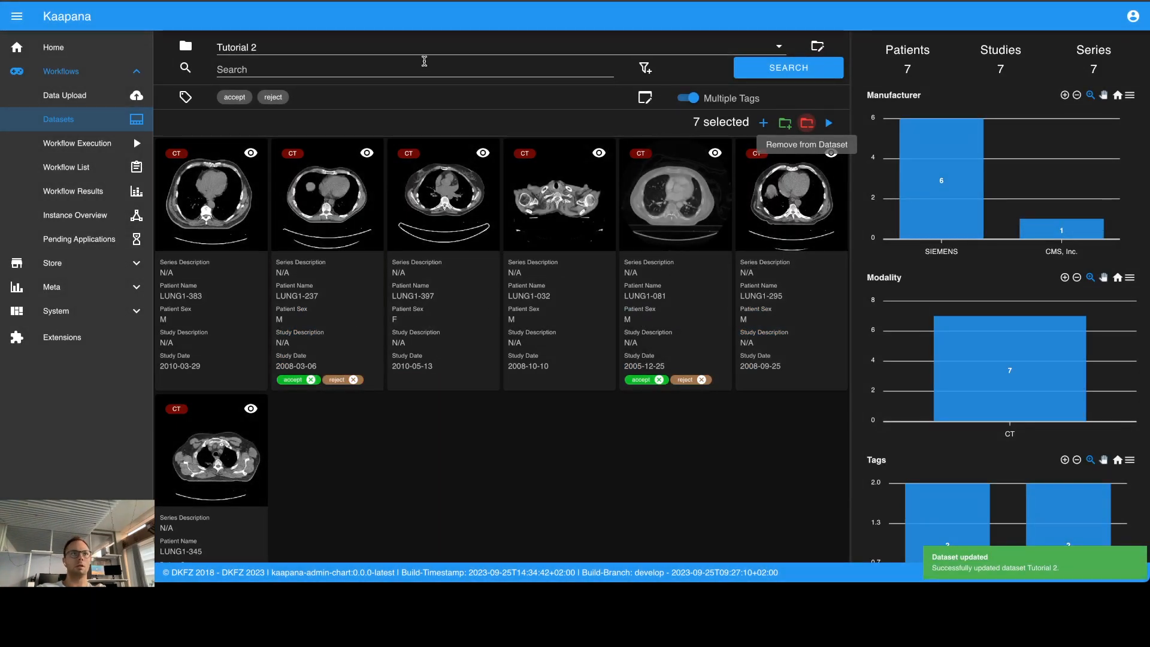
Step: Clear the Tutorial 2 dataset filter and select 36 CT and RTSTRUCT series in several blocks across the full gallery
left_click(763, 46)
left_click(757, 73)
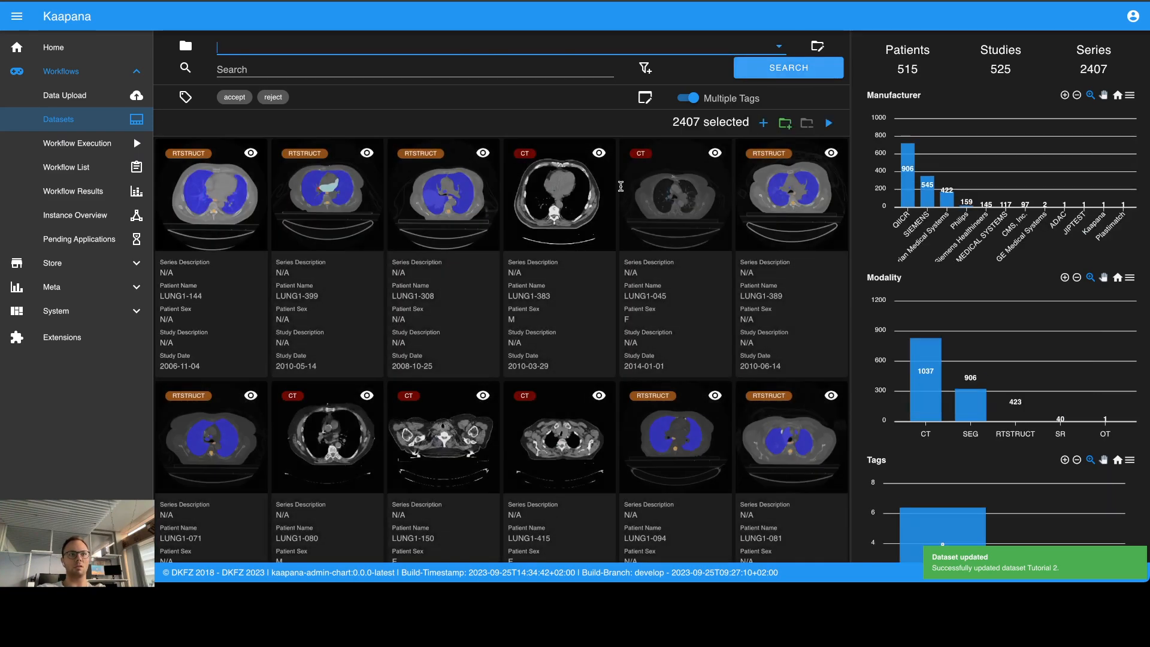
scroll(592, 364, "down", 1)
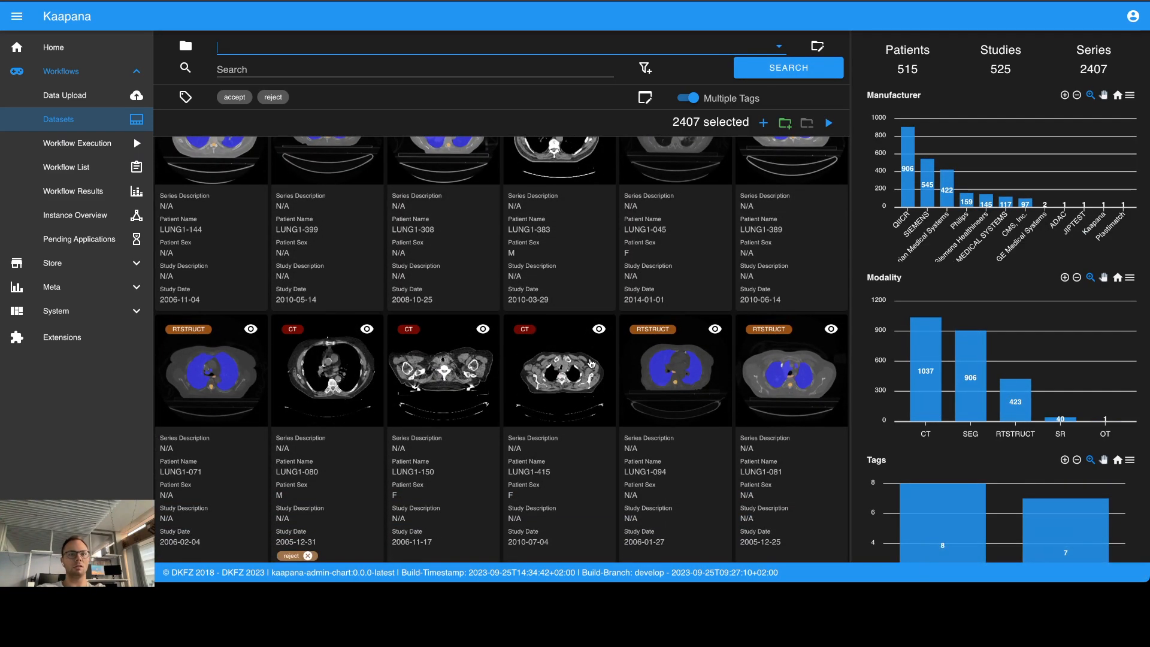
scroll(592, 364, "down", 1)
left_click_drag(452, 217, 781, 404)
scroll(779, 407, "down", 5)
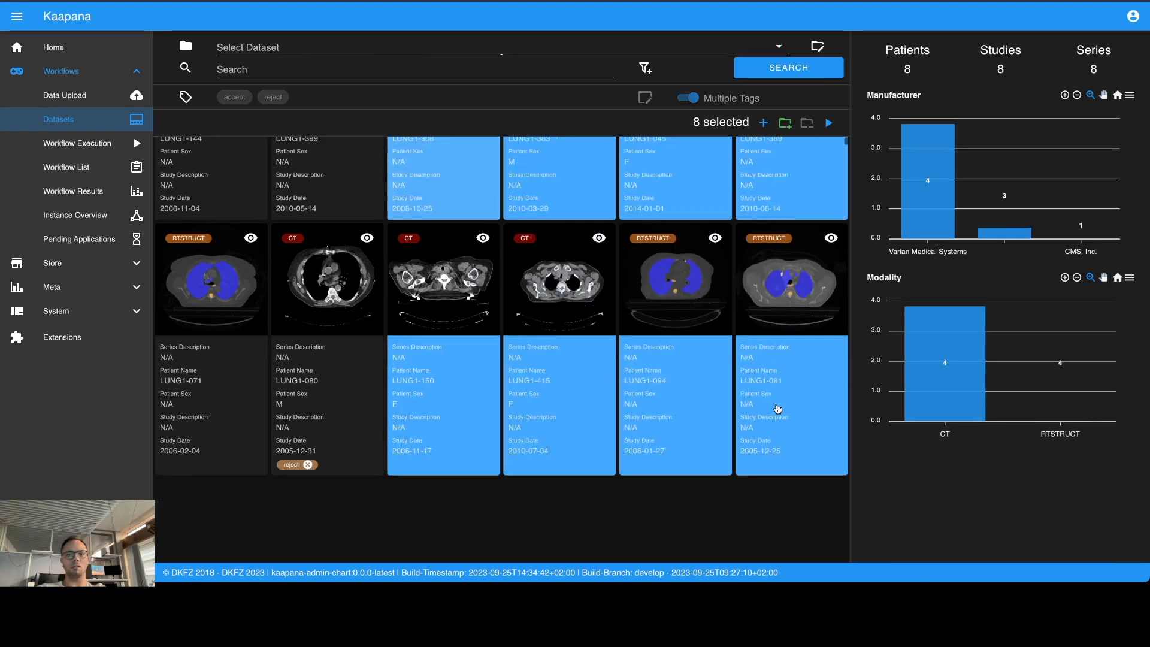
left_click(397, 238)
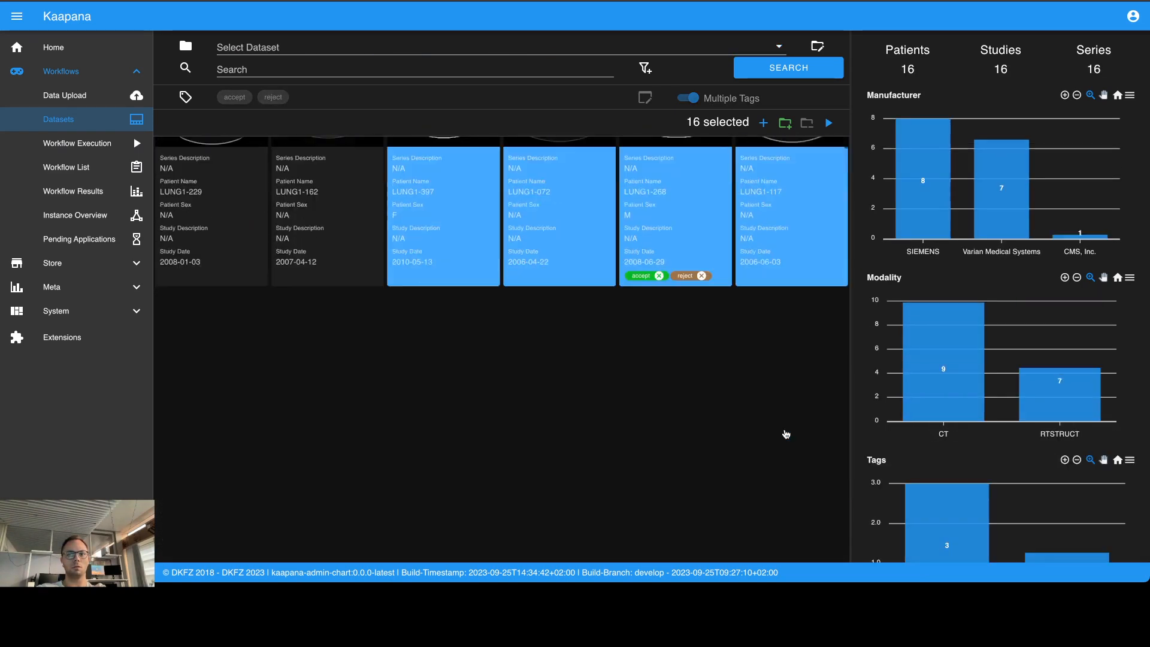
left_click_drag(419, 272, 693, 502)
scroll(695, 501, "down", 10)
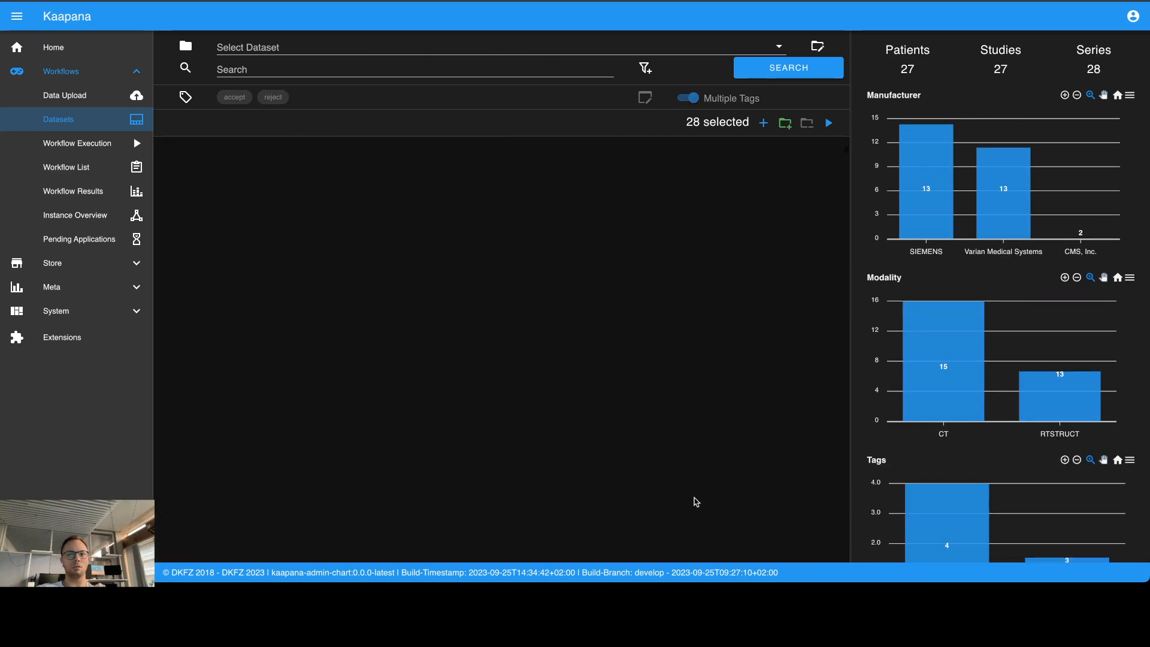
left_click(329, 232)
left_click_drag(329, 231, 732, 474)
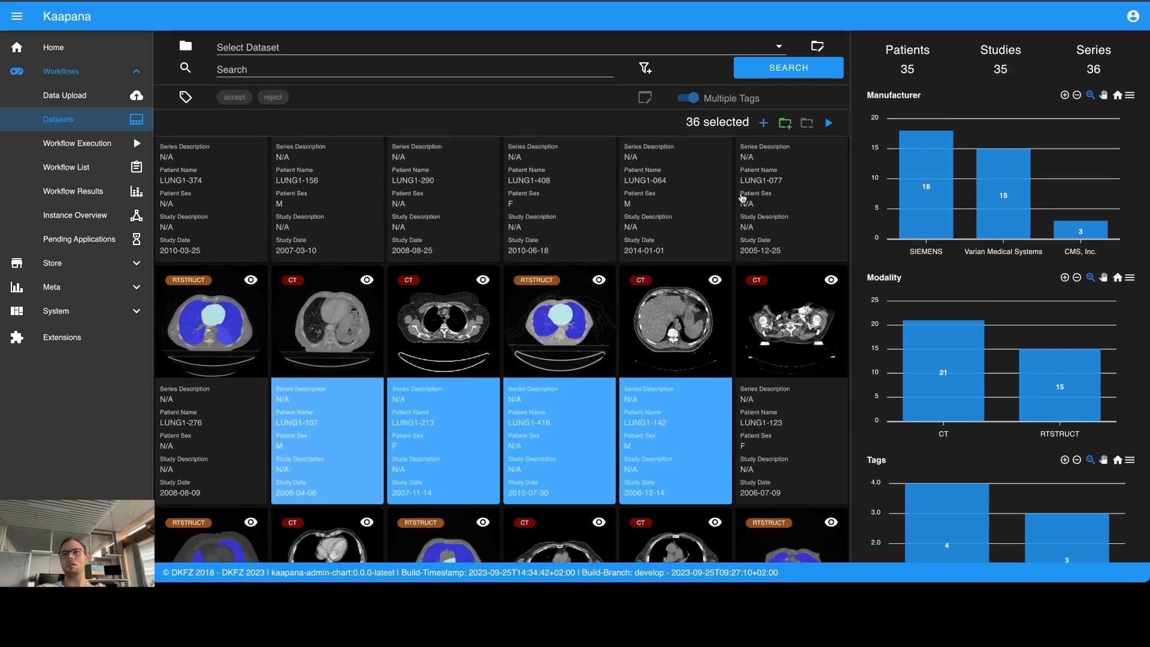
Step: Add the selected series to the existing Tutorial 2 dataset and save the change
left_click(782, 129)
left_click(497, 285)
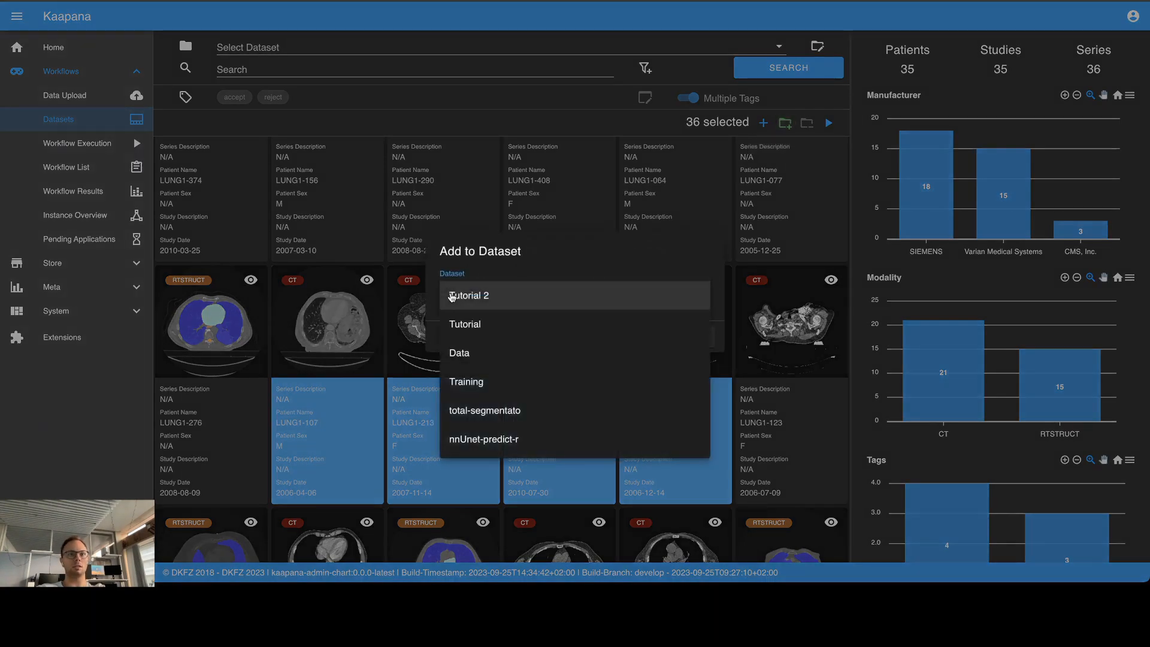
left_click(456, 300)
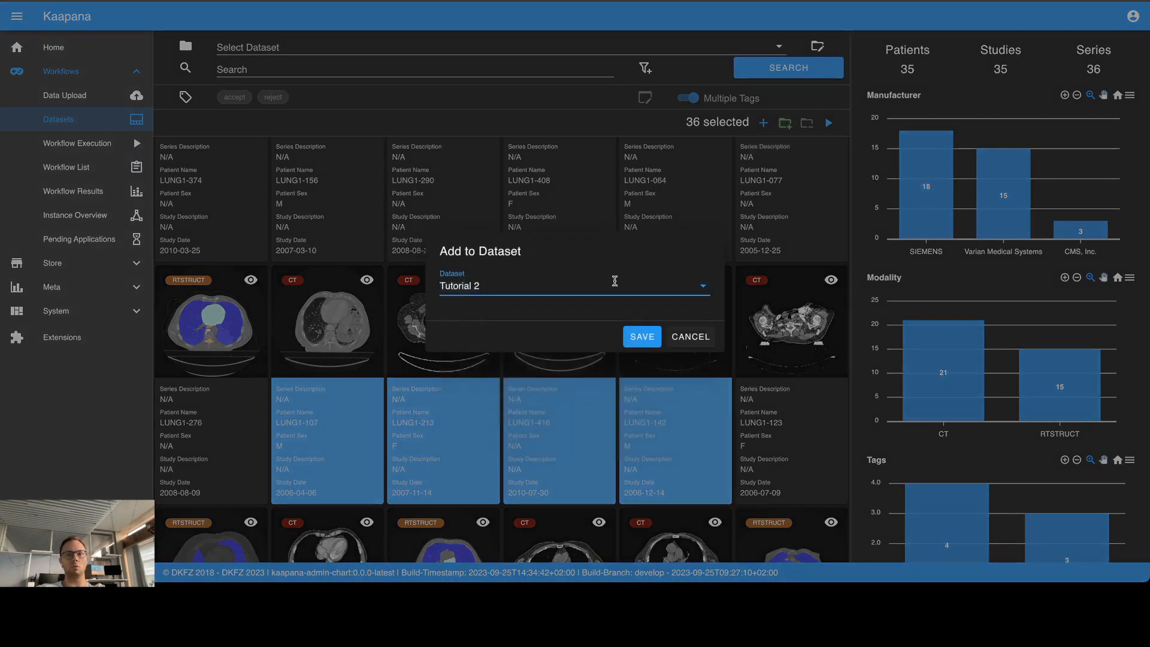
left_click(651, 341)
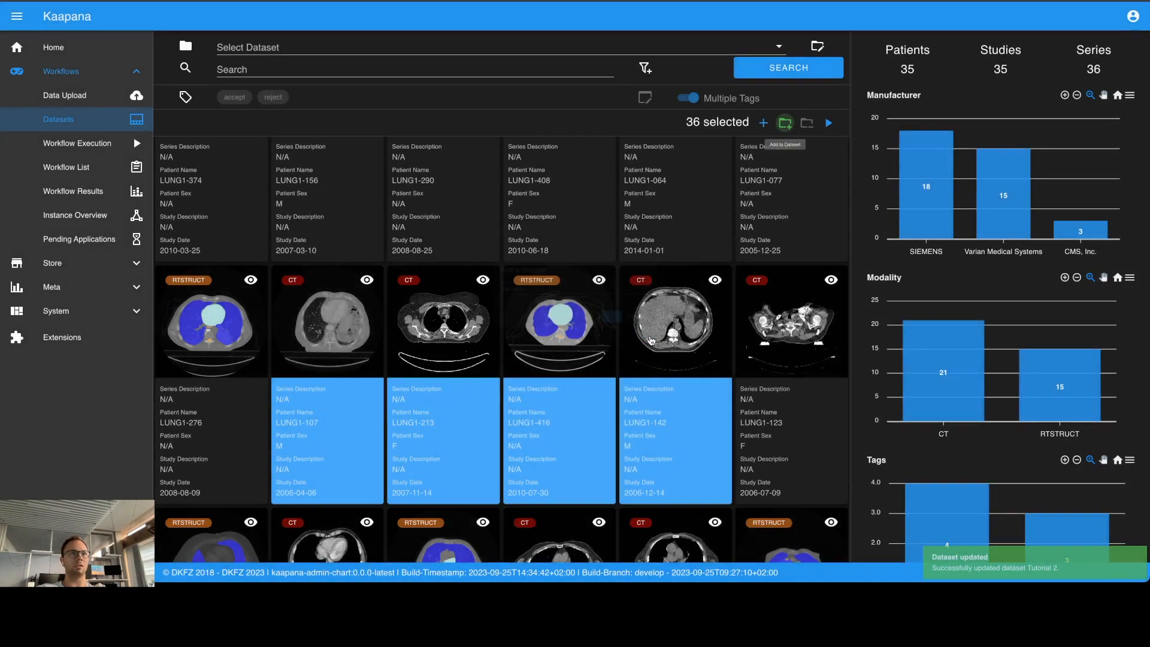
Step: Load the Tutorial 2 dataset and check the newly added series in the gallery
left_click(356, 47)
left_click(264, 78)
scroll(439, 246, "down", 15)
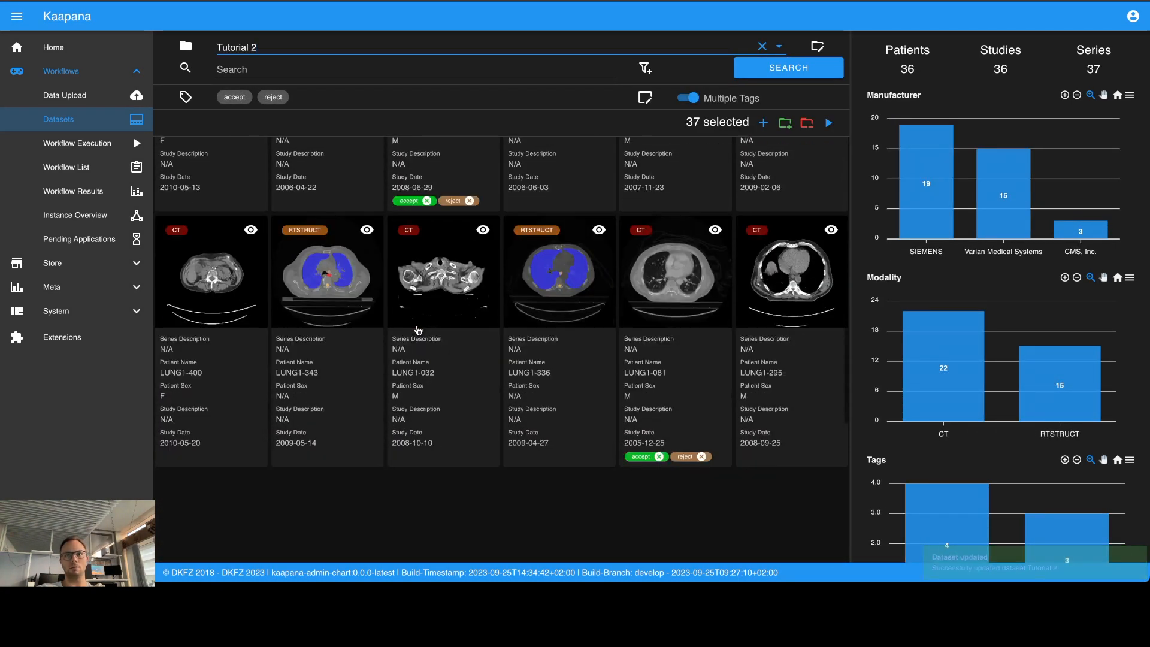
scroll(418, 330, "up", 15)
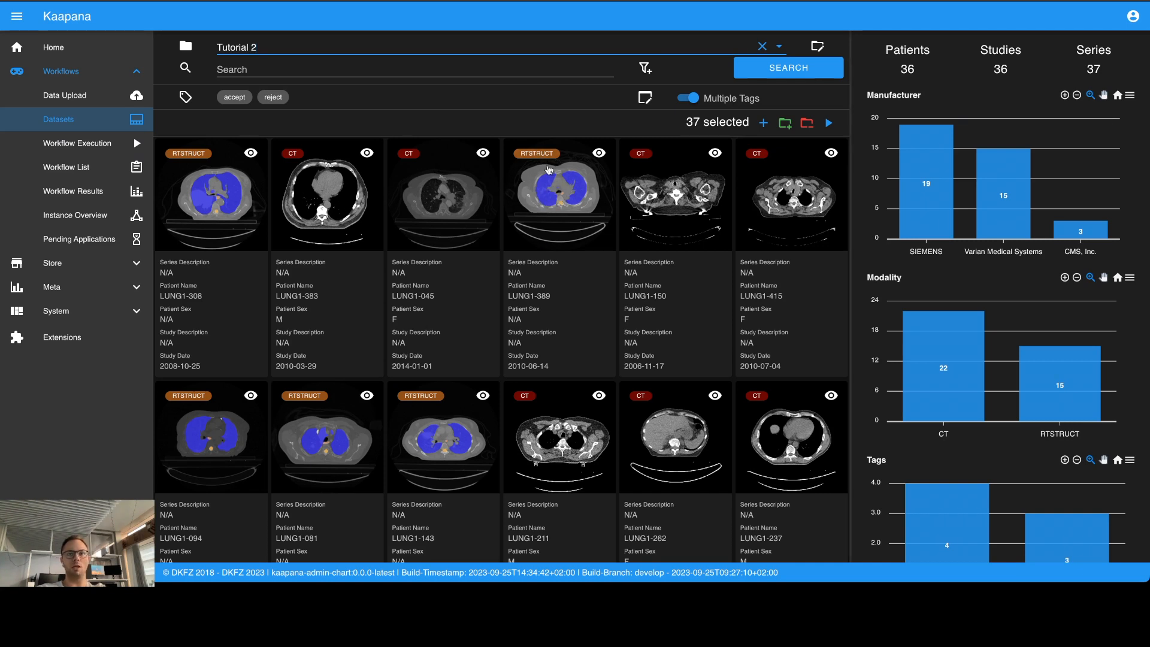
Step: Switch from Tutorial 2 to the dataset named Data and look through its CT and SEG series
left_click(762, 46)
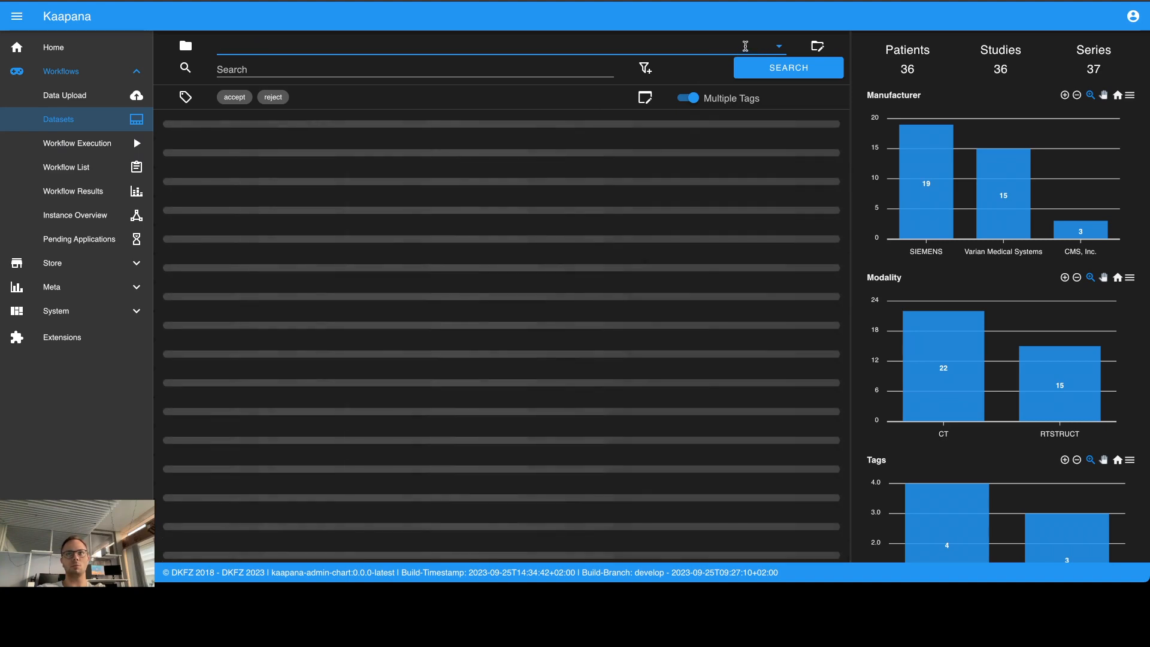
left_click(665, 48)
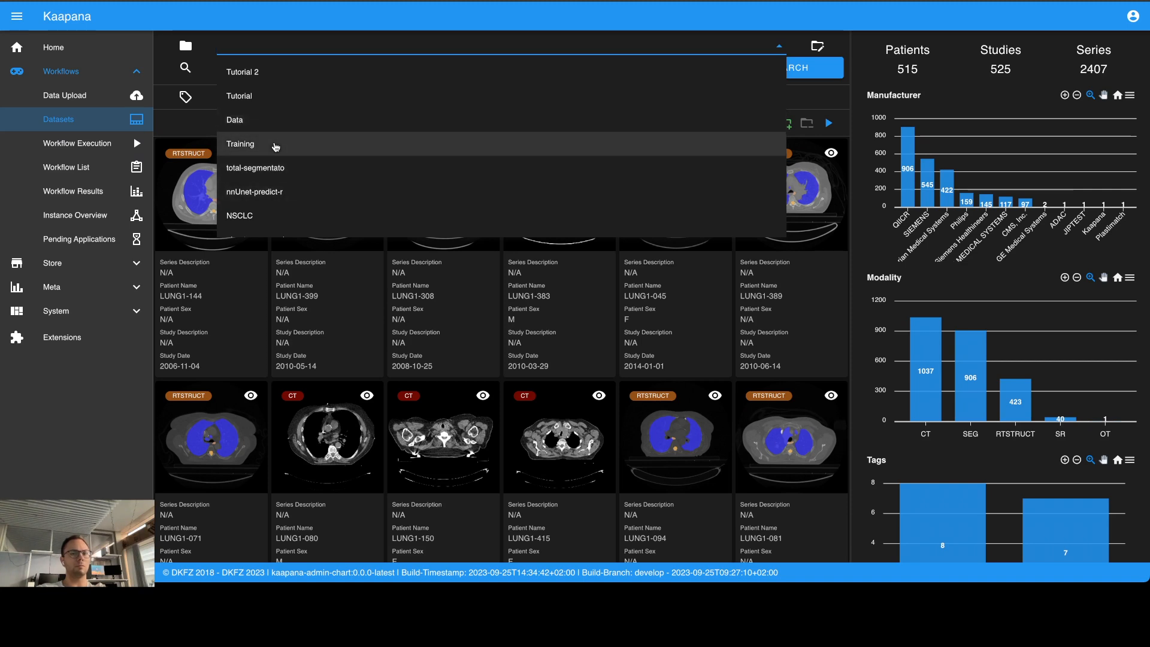
left_click(271, 121)
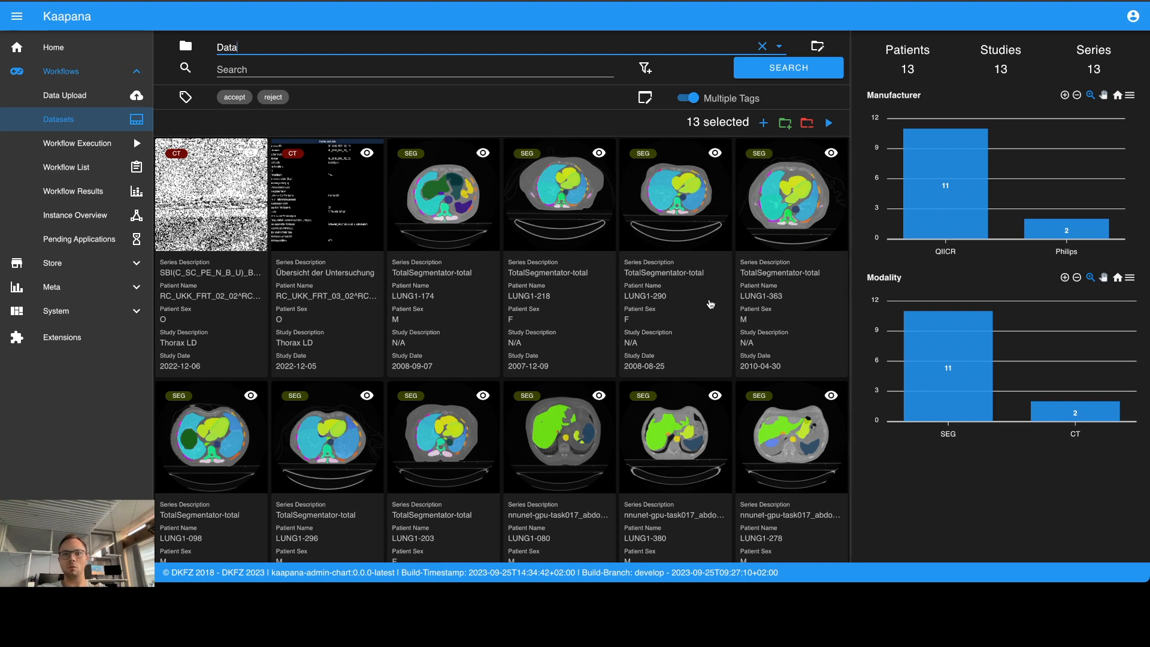
scroll(710, 305, "down", 2)
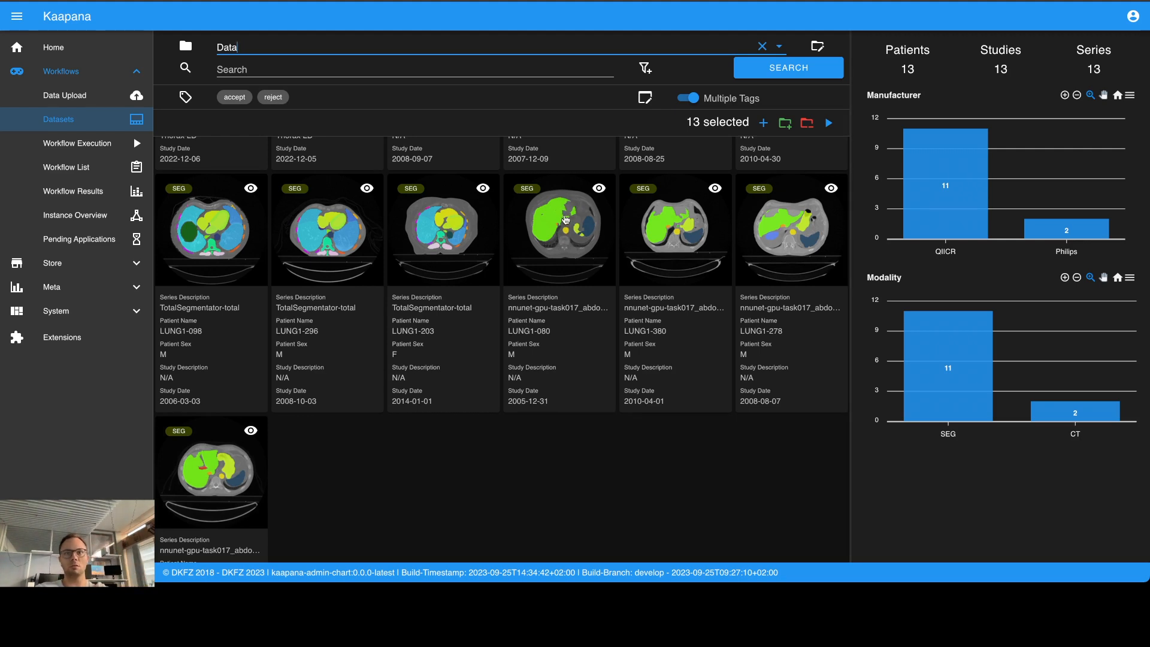
scroll(565, 232, "up", 1)
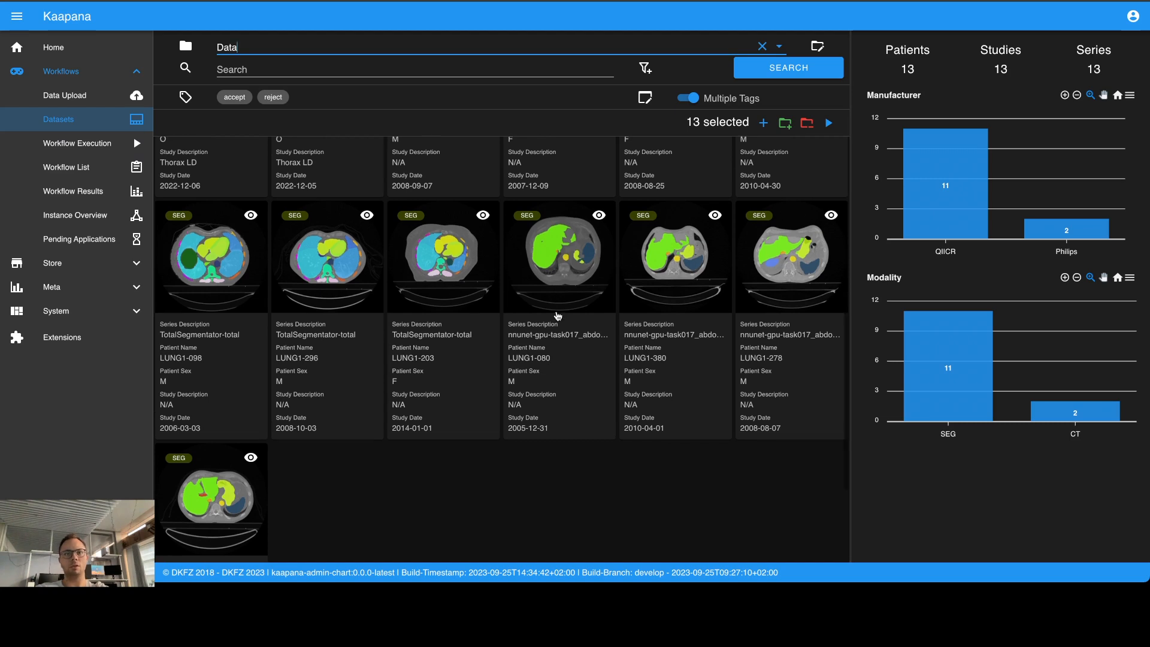
scroll(557, 316, "up", 1)
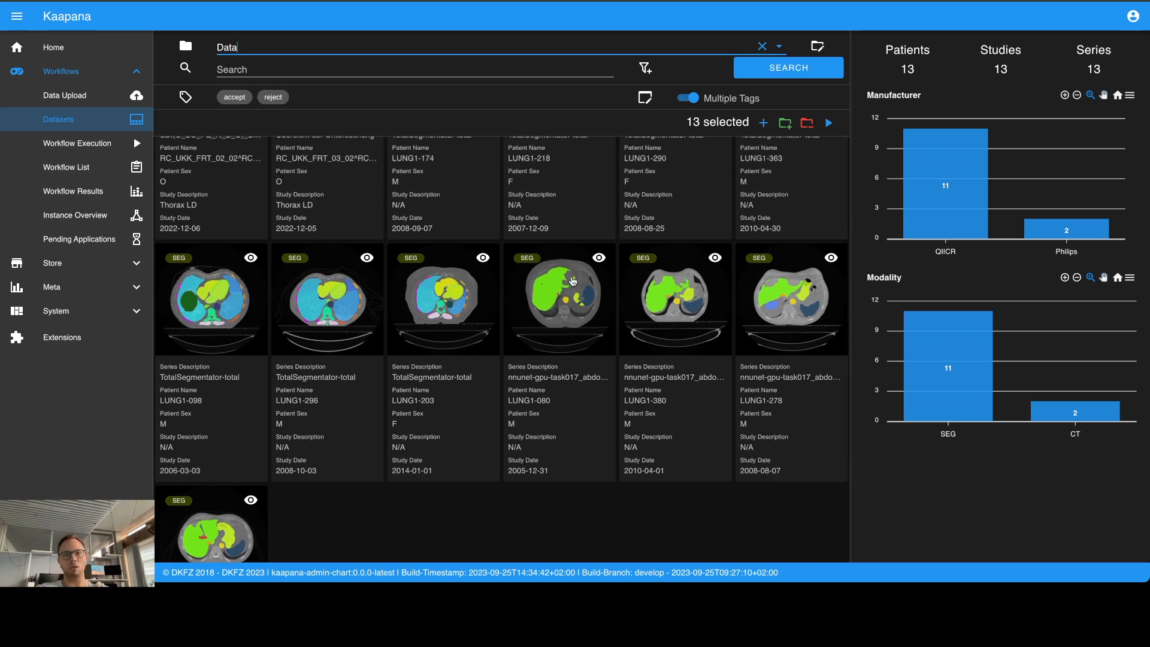
Step: Open the detail view of the first nnunet-gpu-task017 series, decline the segmentation prompt and browse through its image slices
left_click(600, 259)
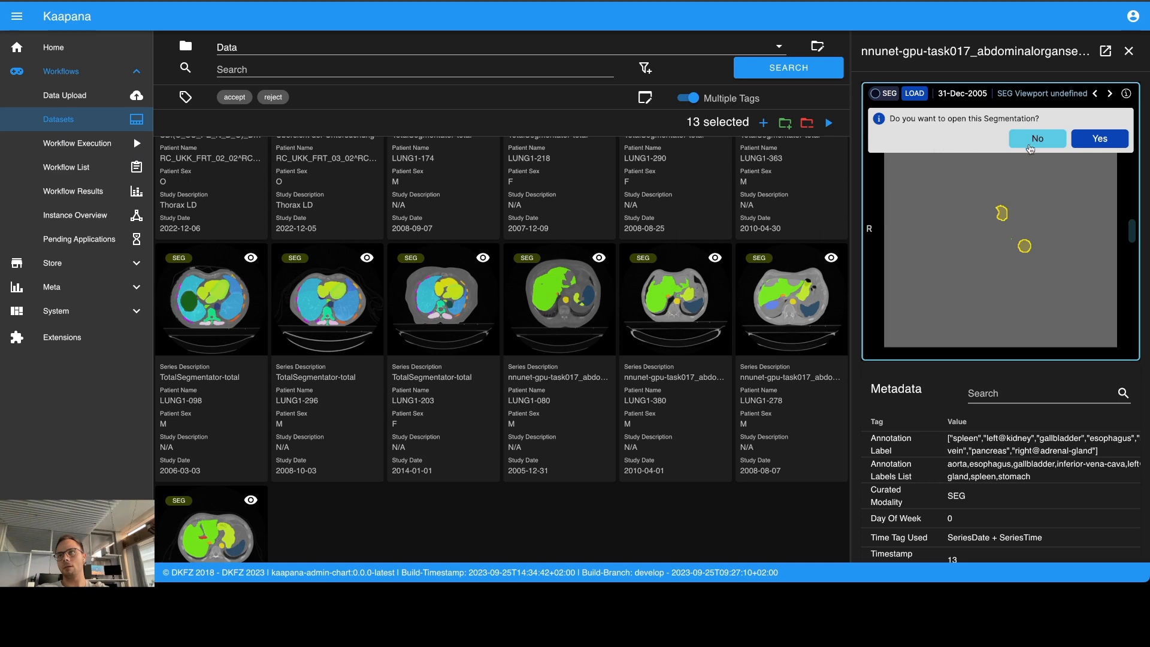
left_click(1025, 145)
scroll(983, 274, "down", 20)
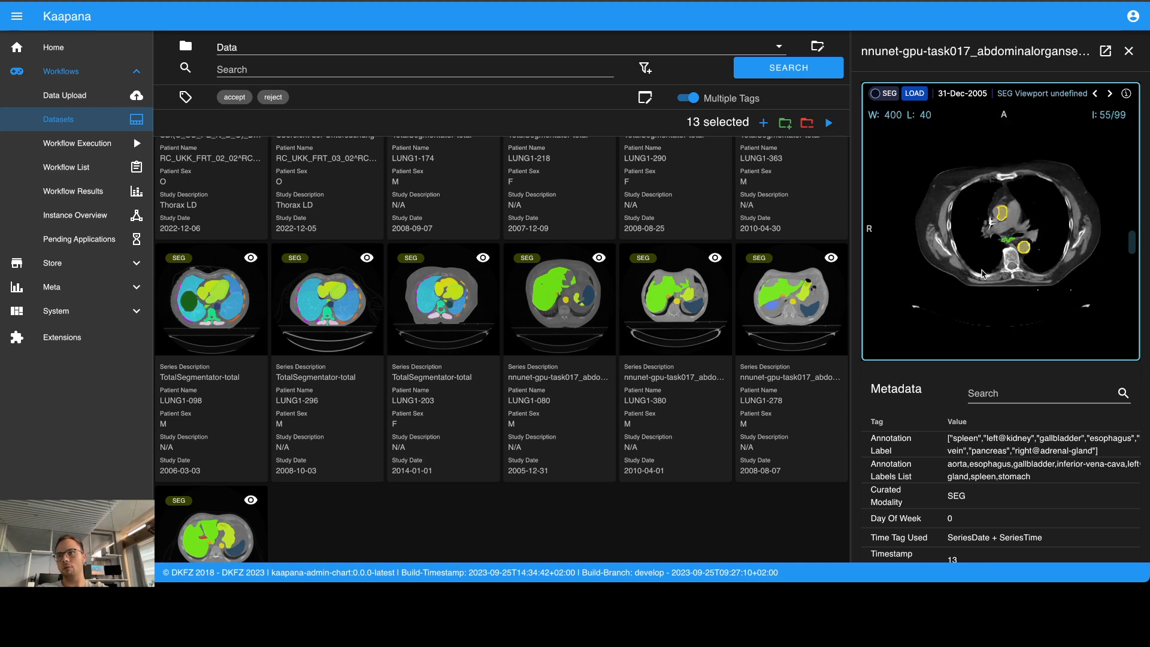
scroll(983, 274, "up", 20)
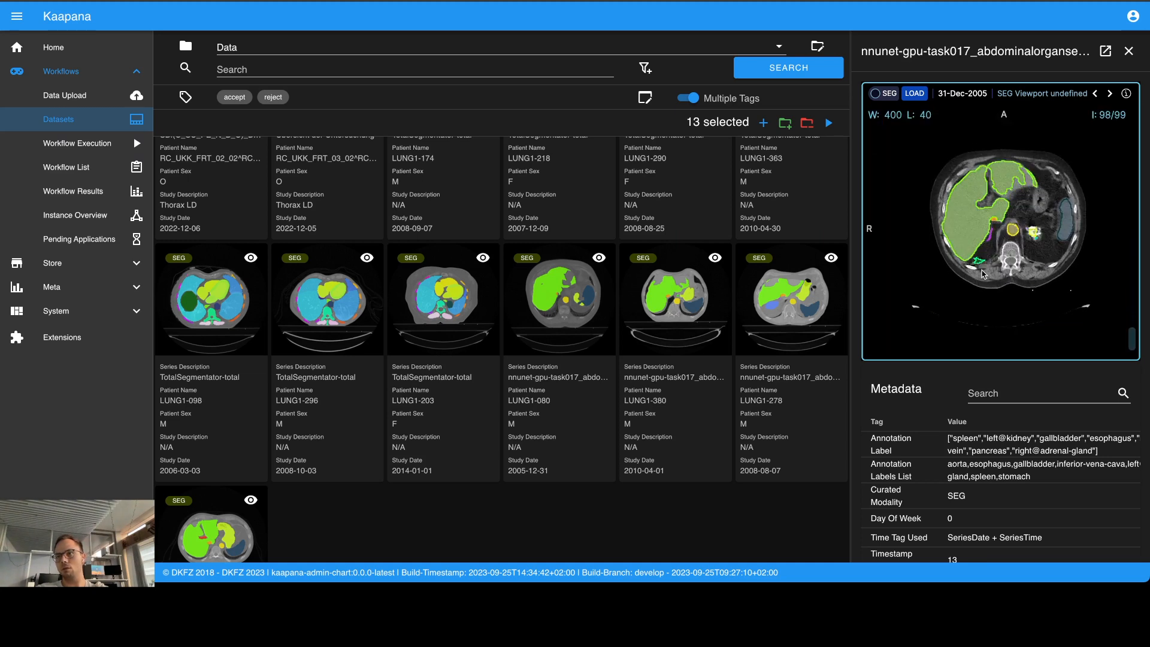
scroll(983, 275, "down", 20)
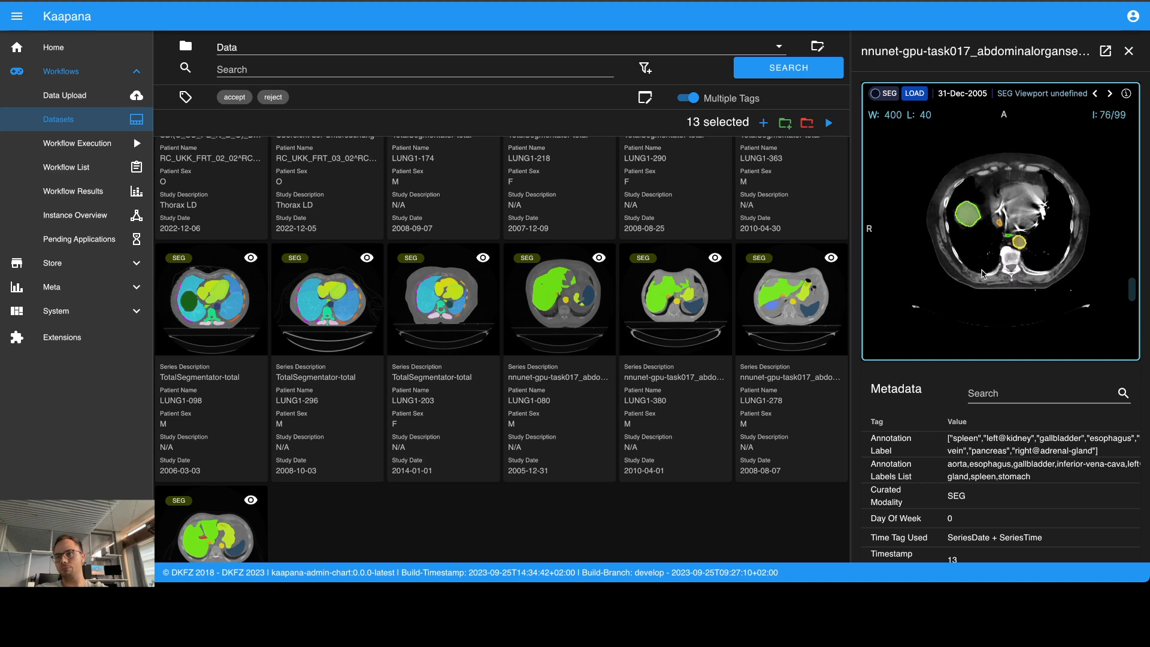
scroll(983, 275, "up", 5)
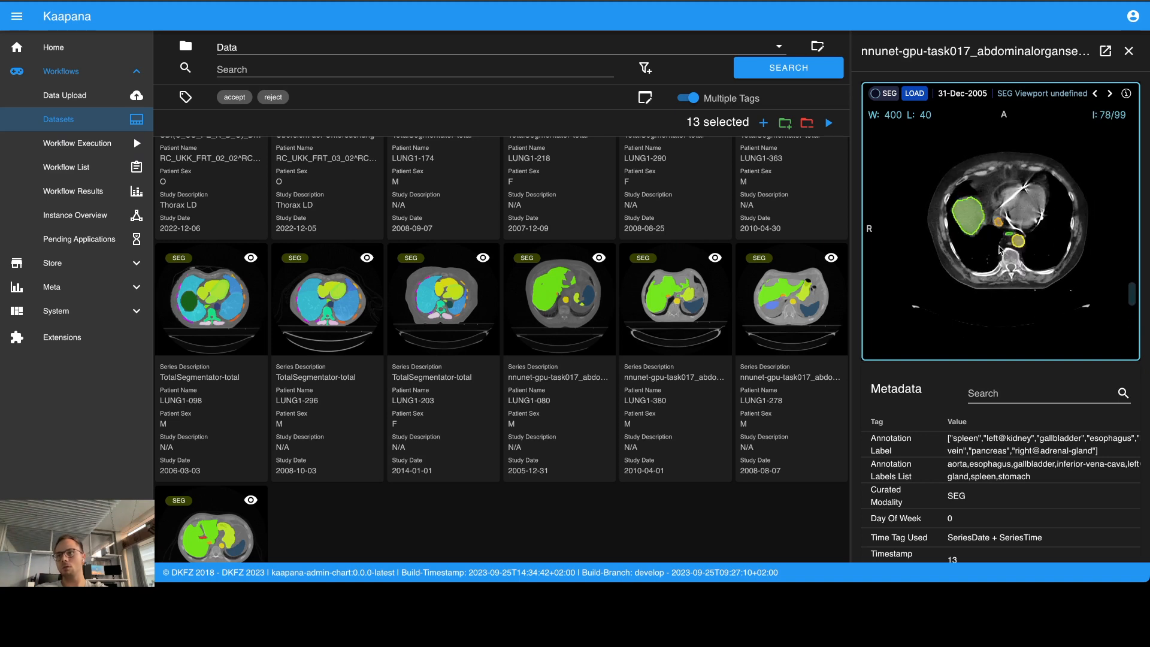
scroll(1024, 219, "down", 16)
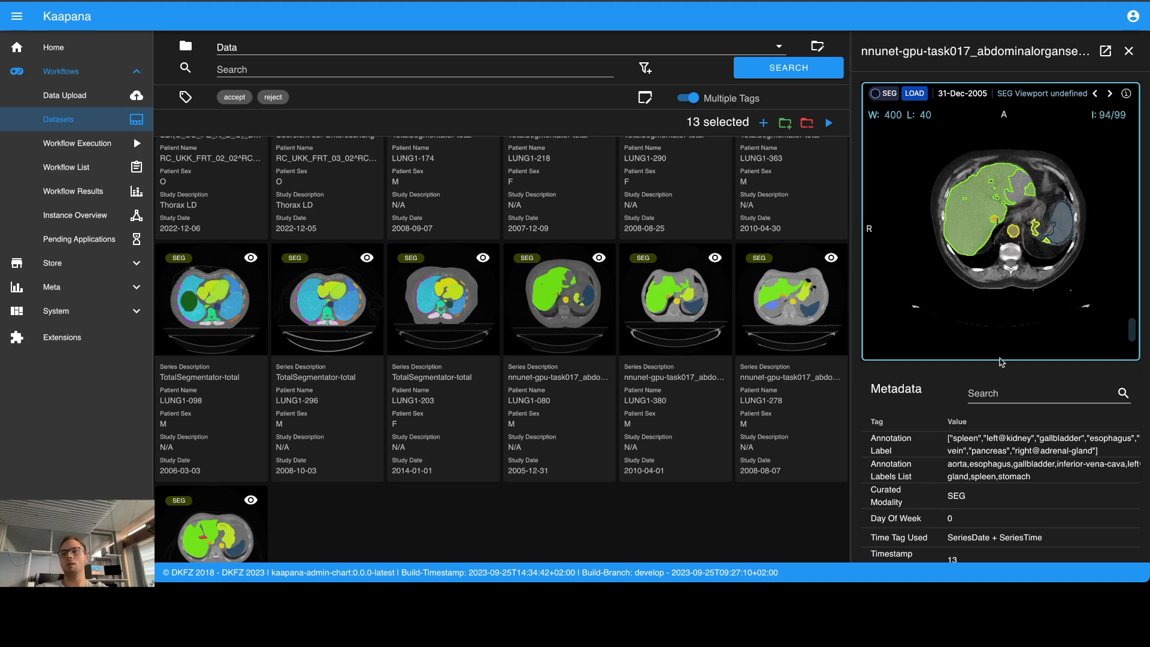
Step: Filter the metadata table of the opened series by the term Patient
scroll(918, 388, "down", 1)
scroll(918, 388, "down", 3)
left_click(1096, 269)
type("Patient")
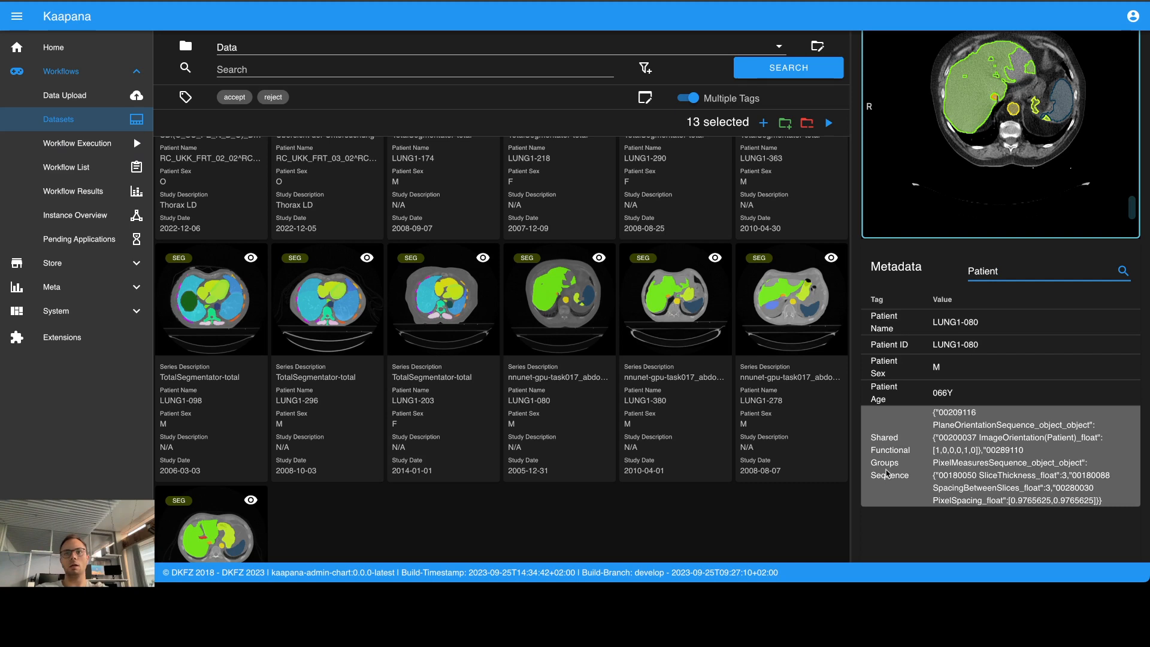
Step: Examine the patient metadata of the three nnunet-gpu-task017 series in the second gallery row, deselect them and close the detail view
left_click(673, 382)
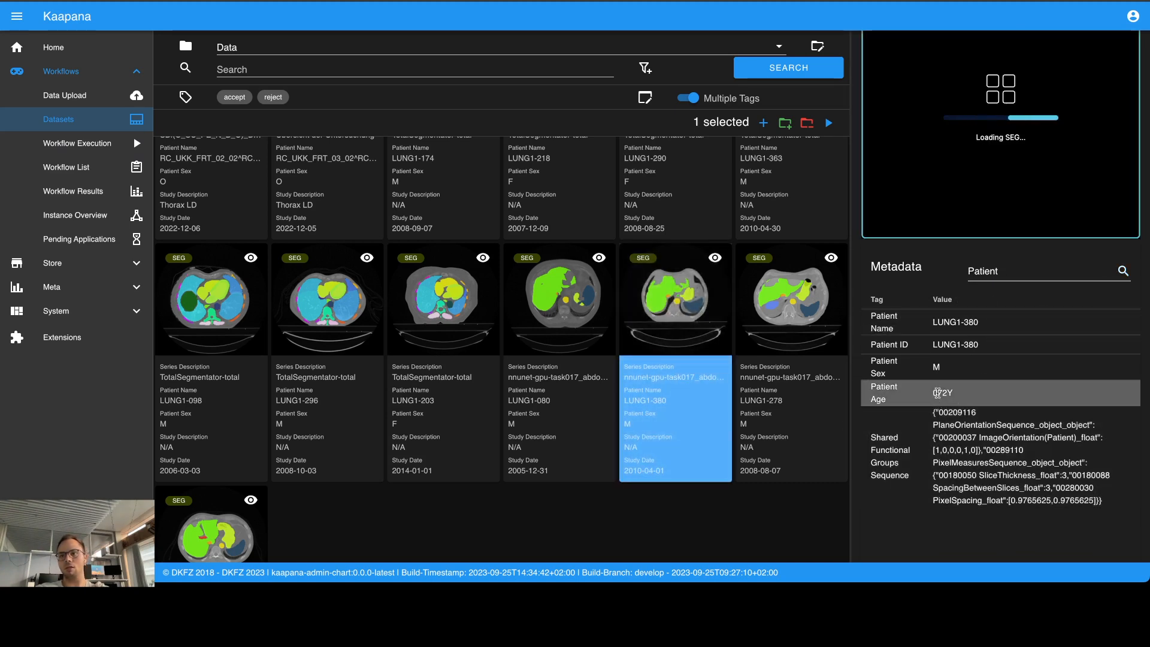
left_click(595, 373)
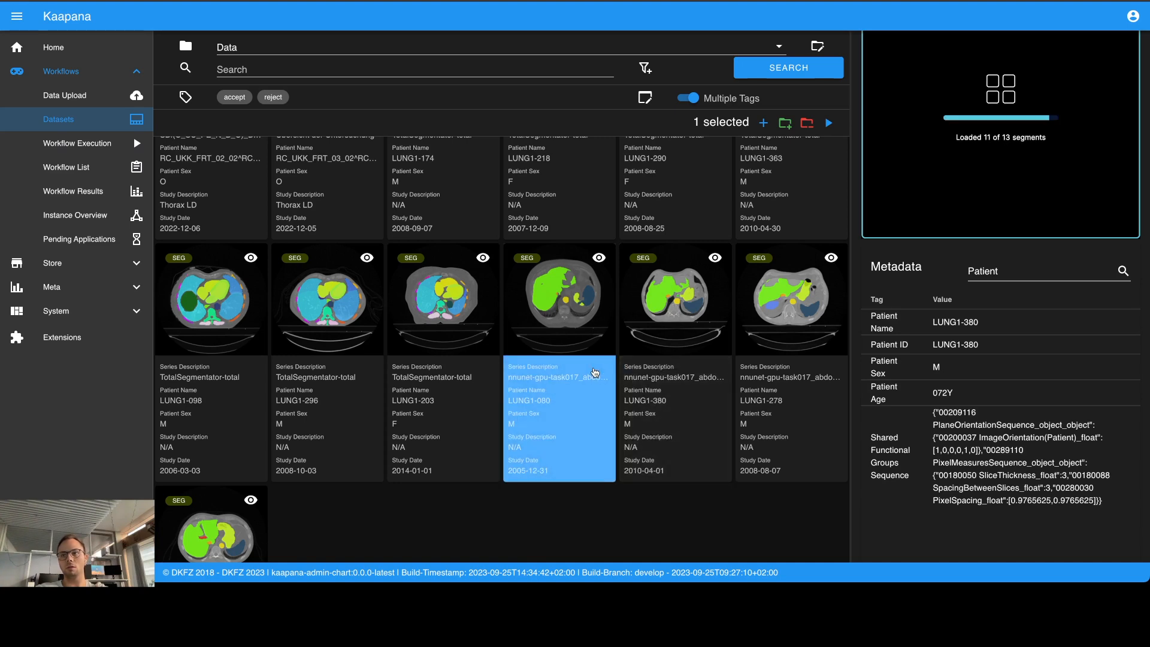
left_click(809, 388)
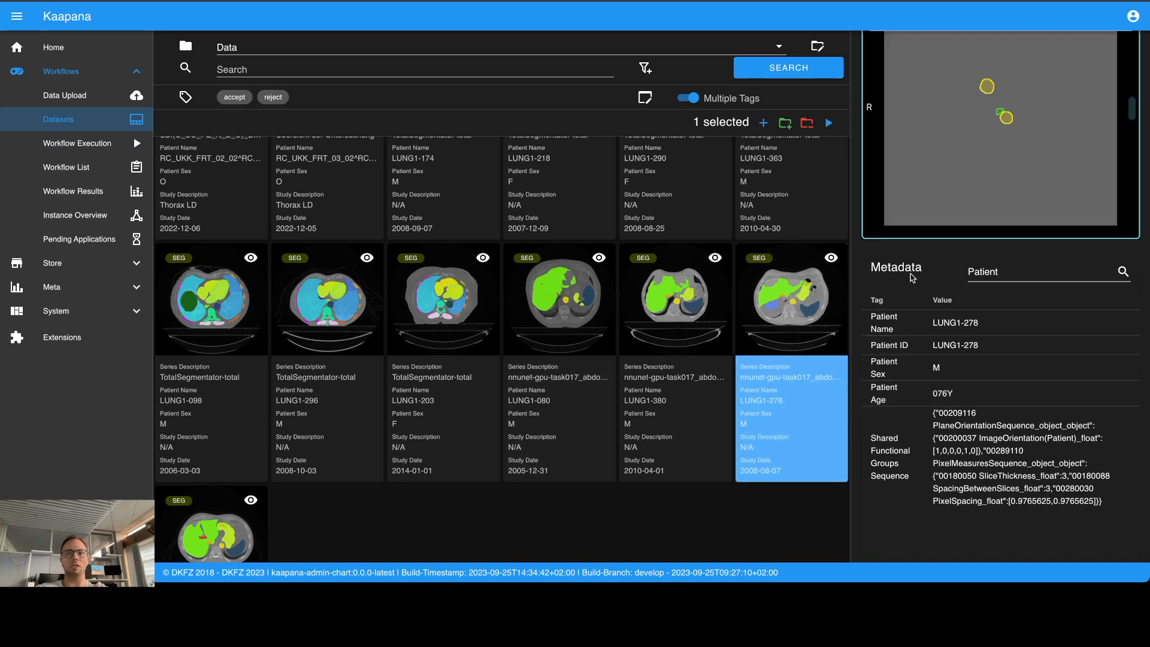
scroll(912, 278, "up", 3)
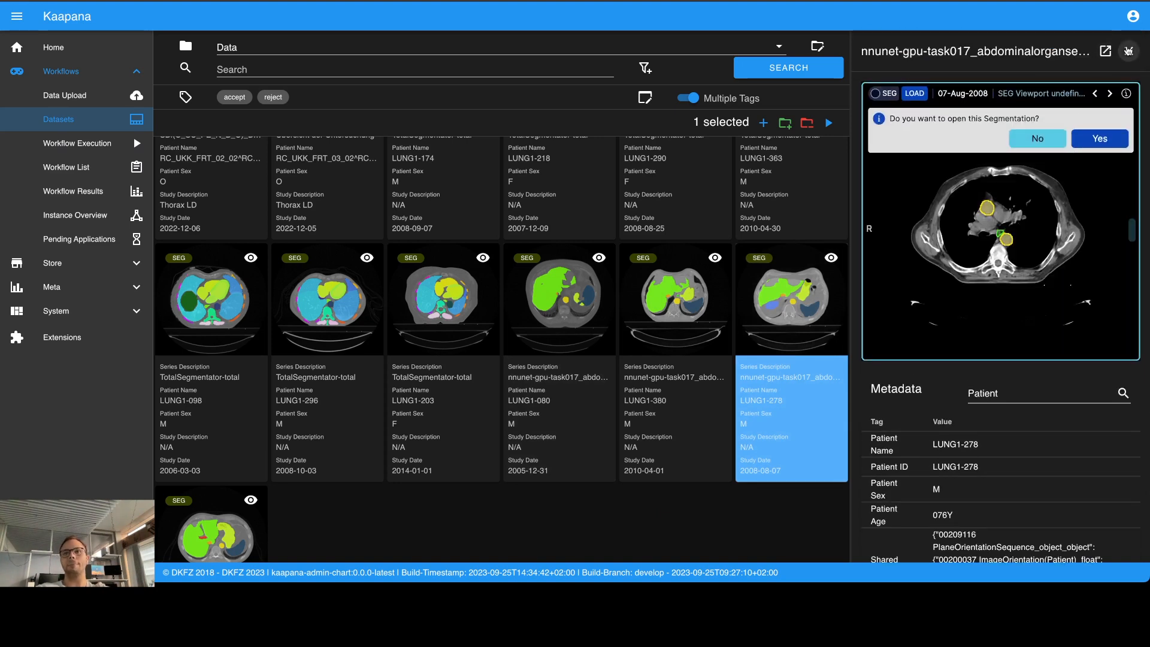
left_click(722, 502)
left_click(1129, 51)
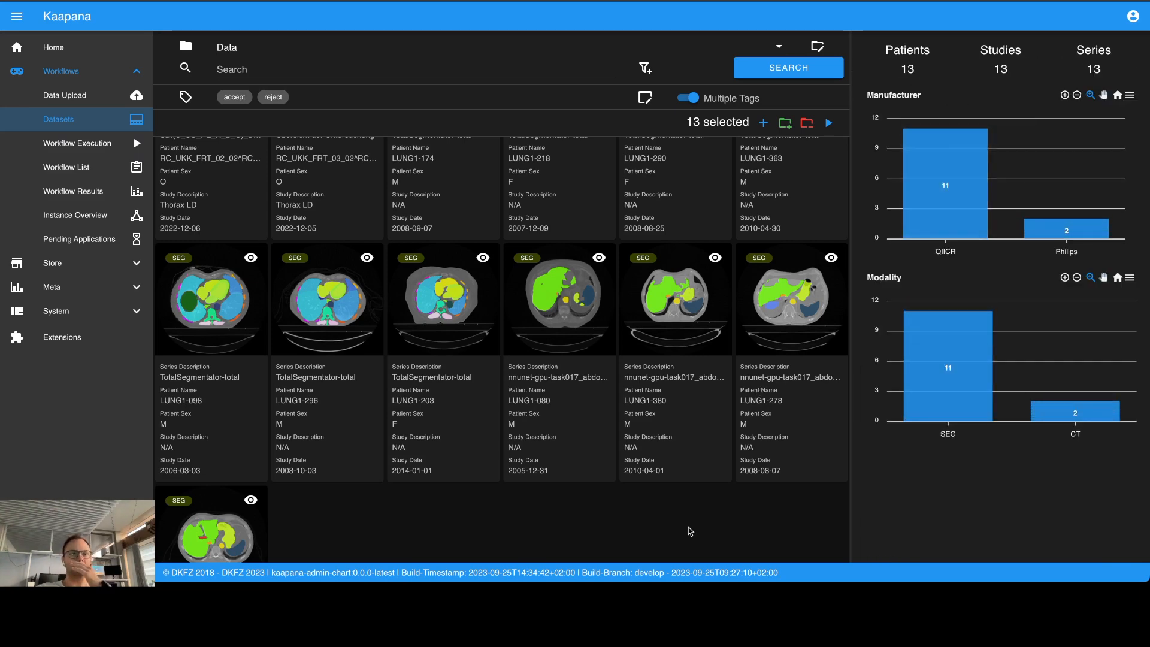
scroll(692, 521, "up", 3)
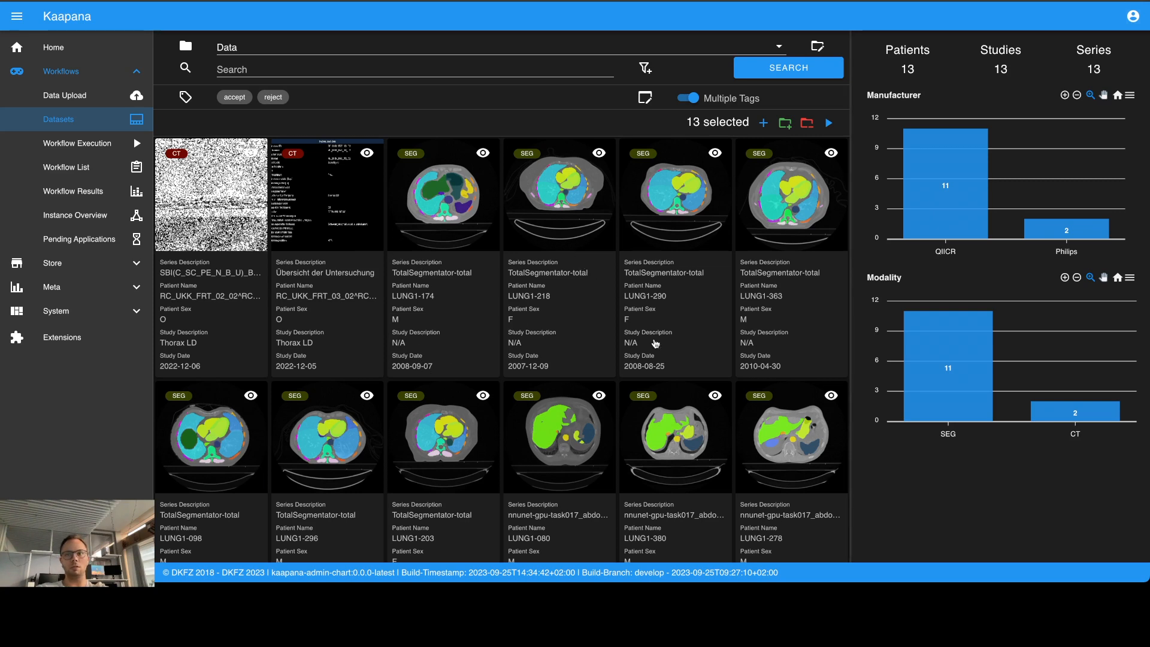
Step: Open the Dataset Configuration settings from the account options
left_click(1137, 18)
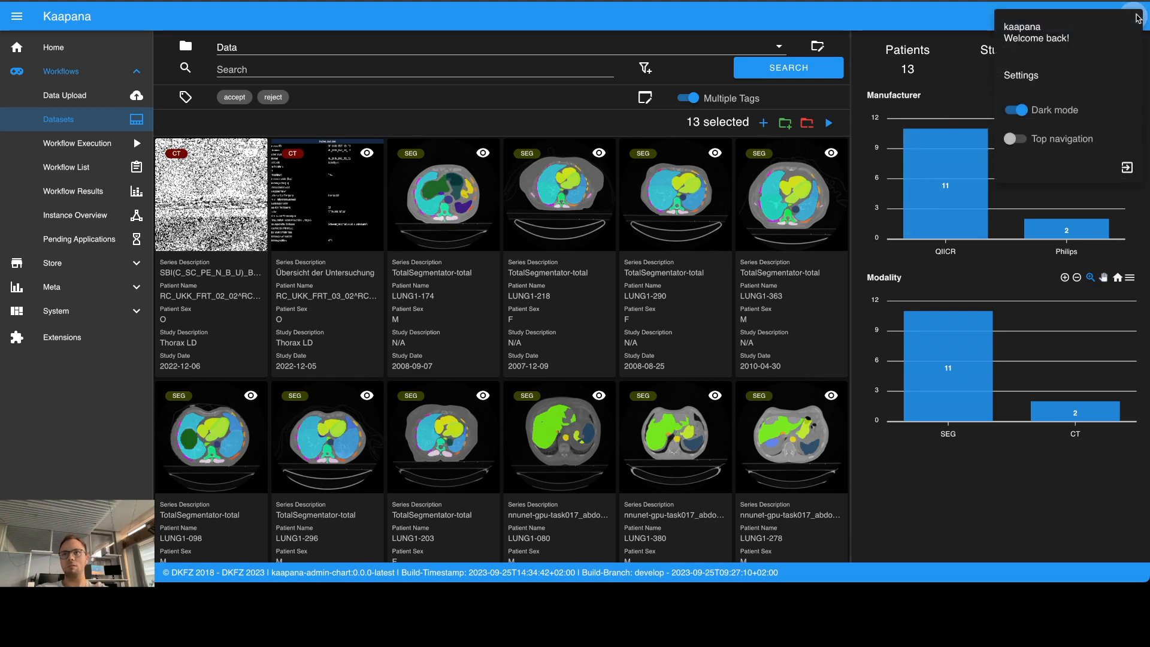
left_click(1021, 77)
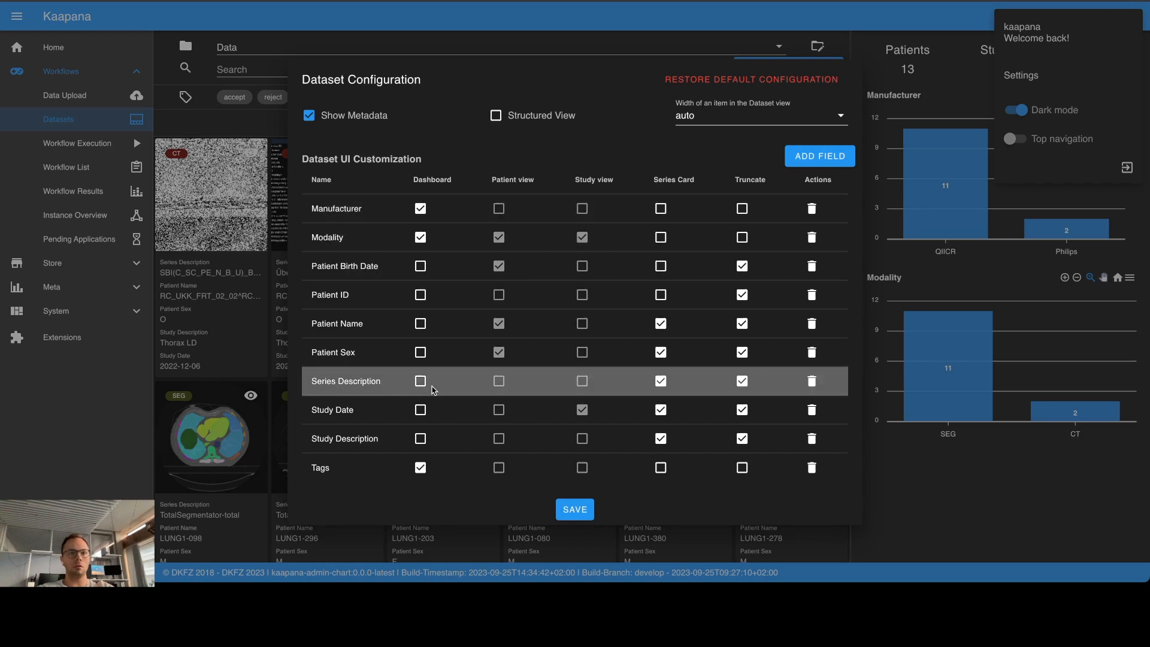
left_click(419, 209)
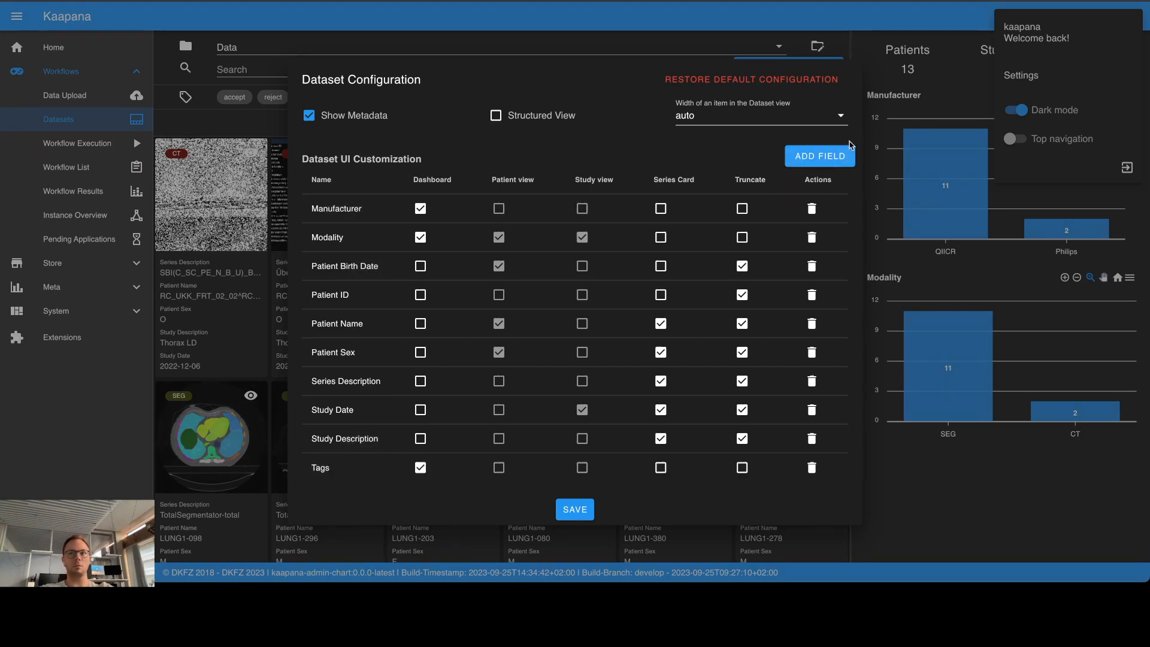
Step: Add the Patient Age field to the dataset UI customization, enable Structured View and save the configuration
left_click(831, 156)
left_click(529, 279)
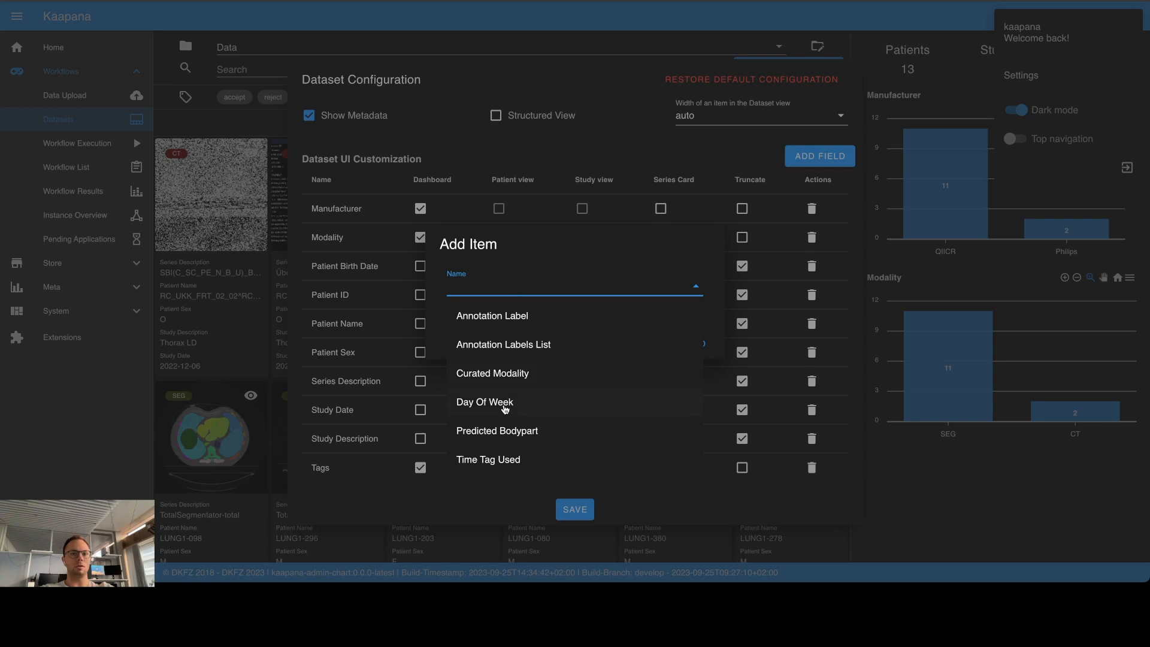
scroll(507, 411, "down", 1)
scroll(507, 411, "down", 1)
type("patient")
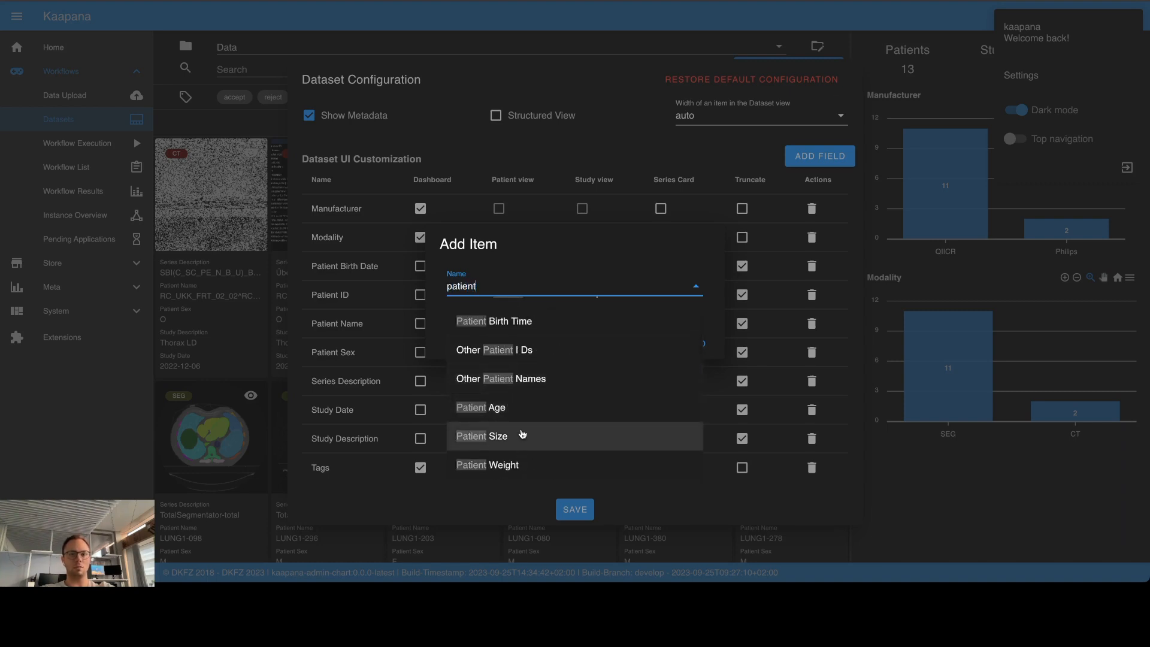
left_click(527, 408)
left_click(697, 344)
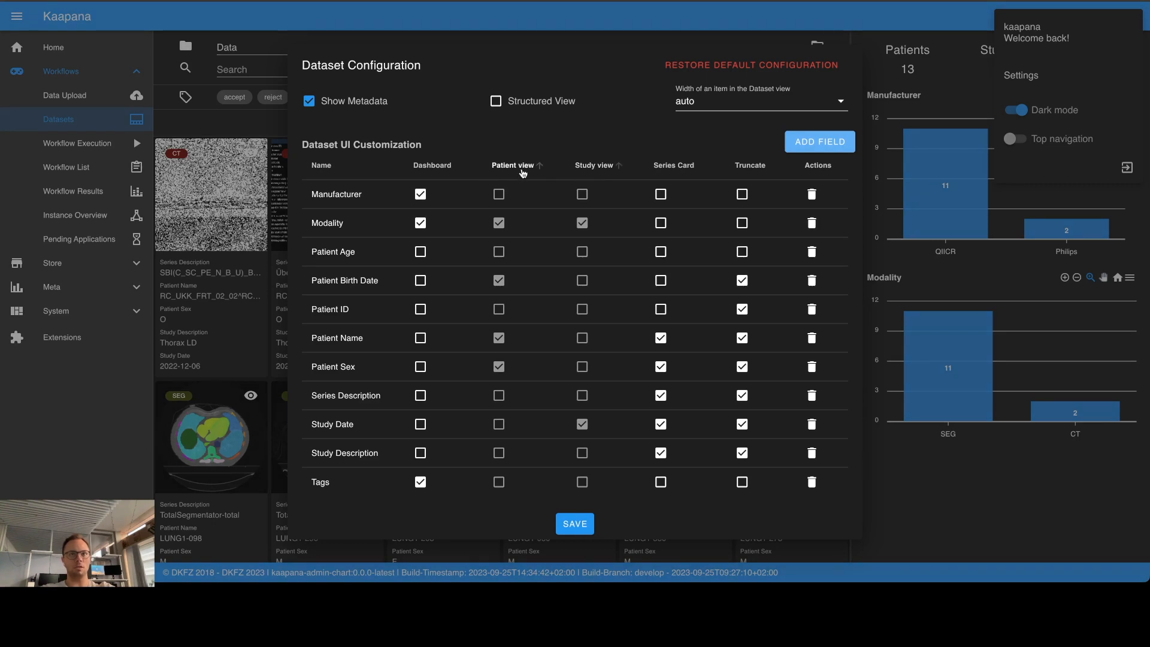
left_click(496, 102)
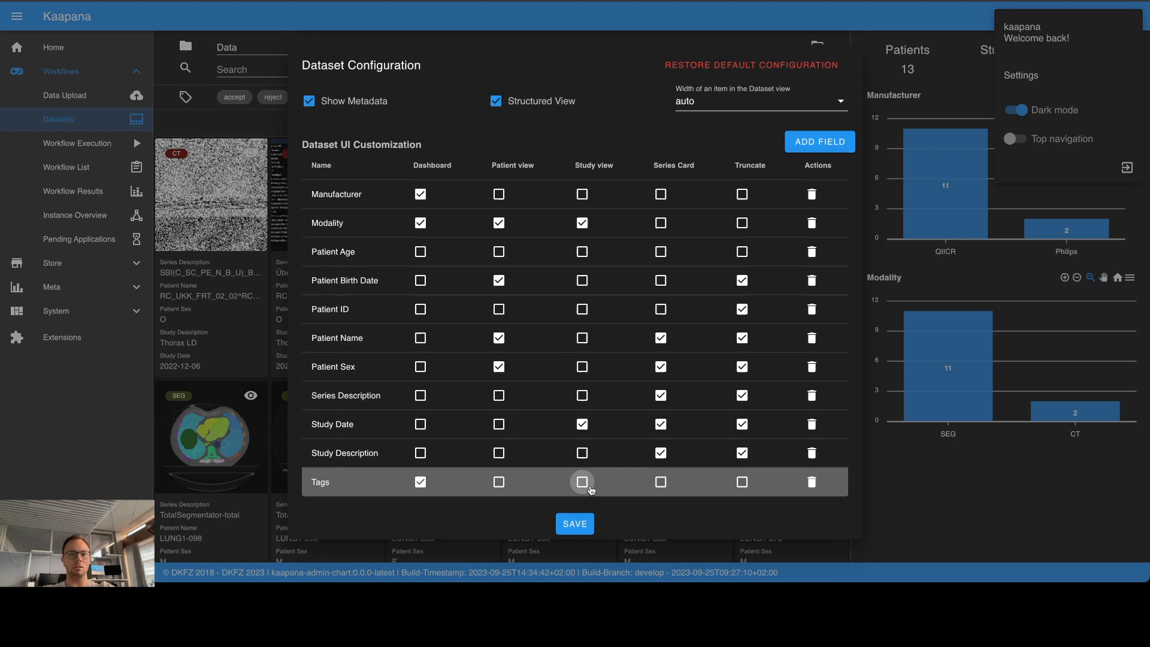
left_click(575, 524)
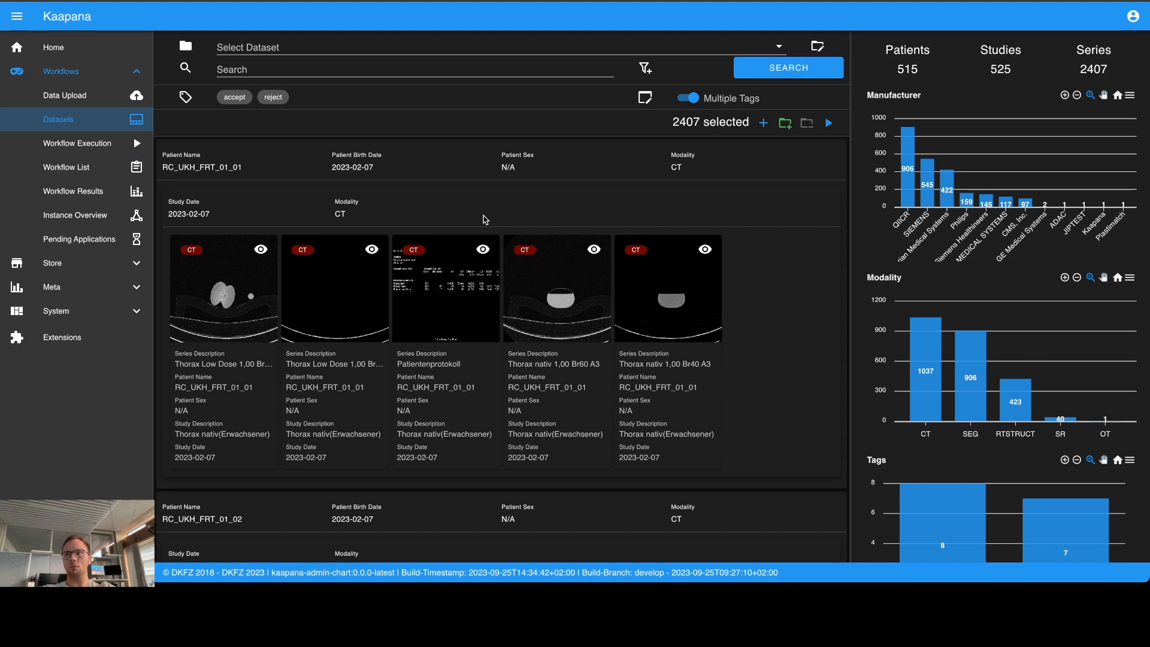
Step: Load the Tutorial 2 dataset
left_click(607, 46)
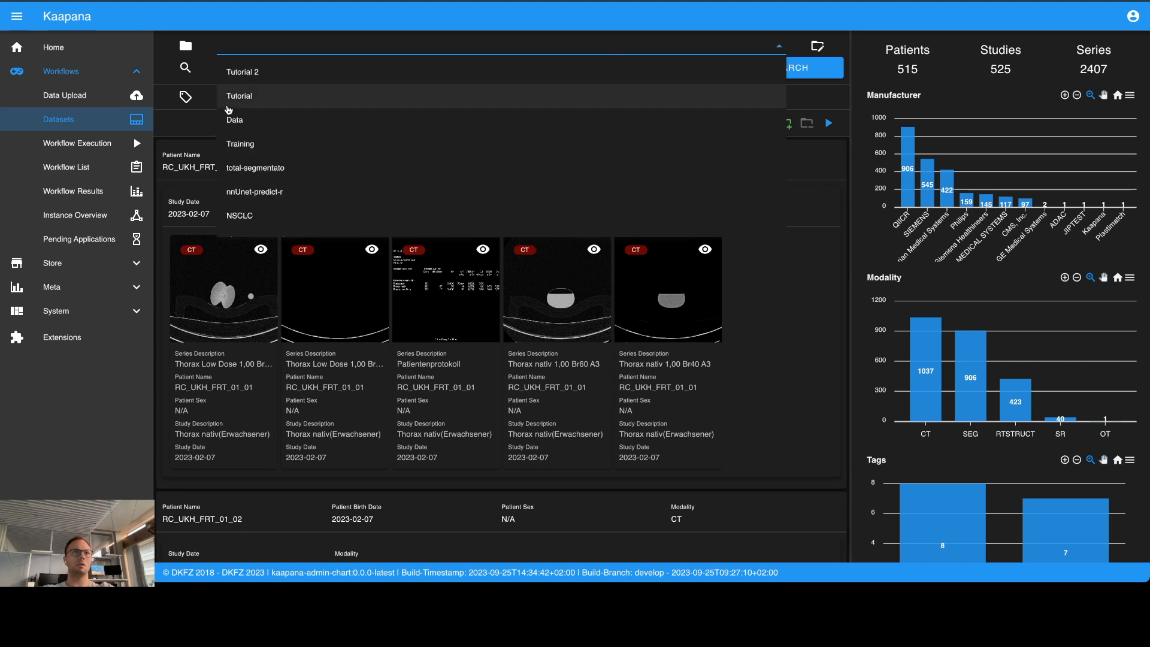
left_click(262, 74)
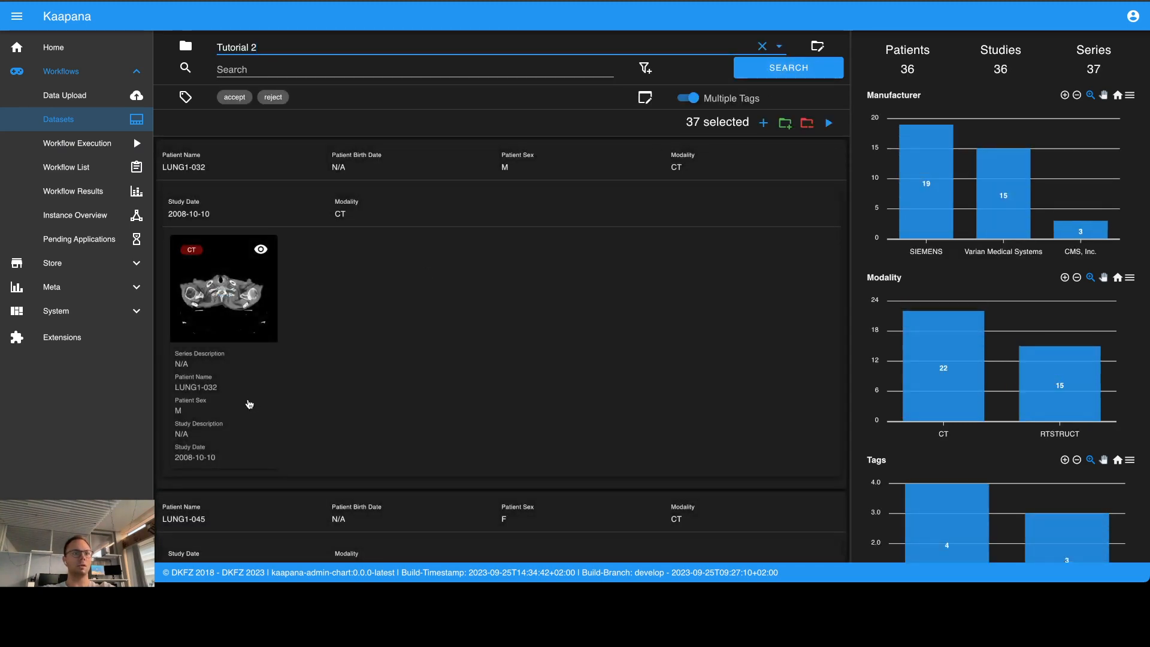
left_click(224, 393)
scroll(226, 393, "down", 3)
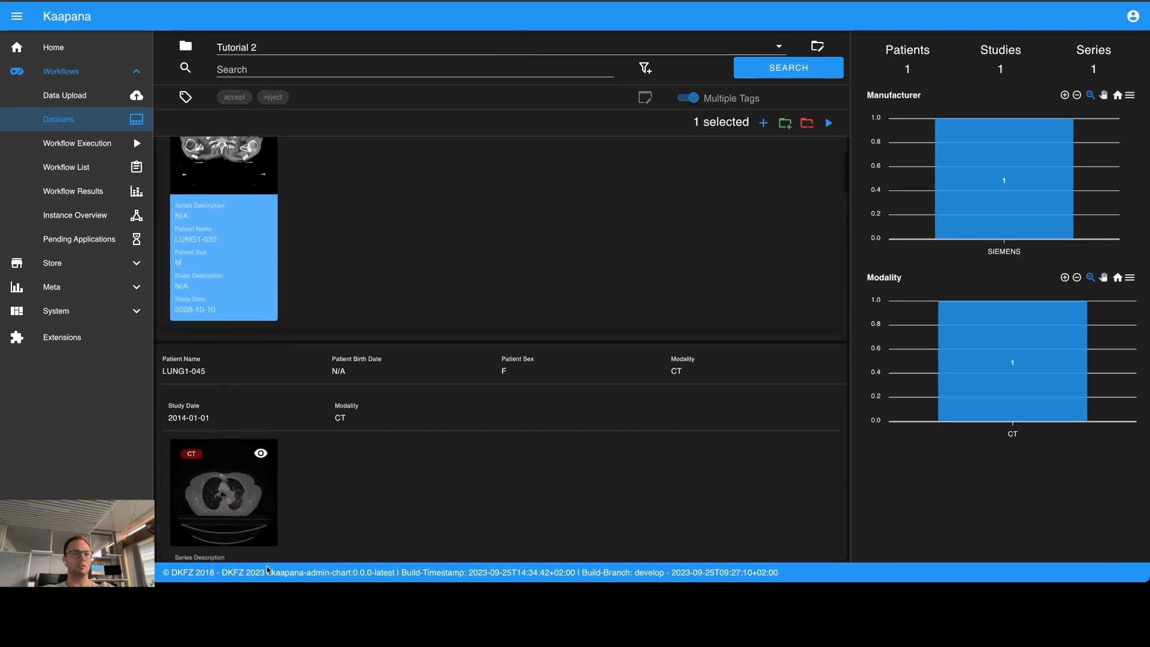
left_click(266, 528)
scroll(268, 529, "down", 5)
scroll(258, 516, "down", 10)
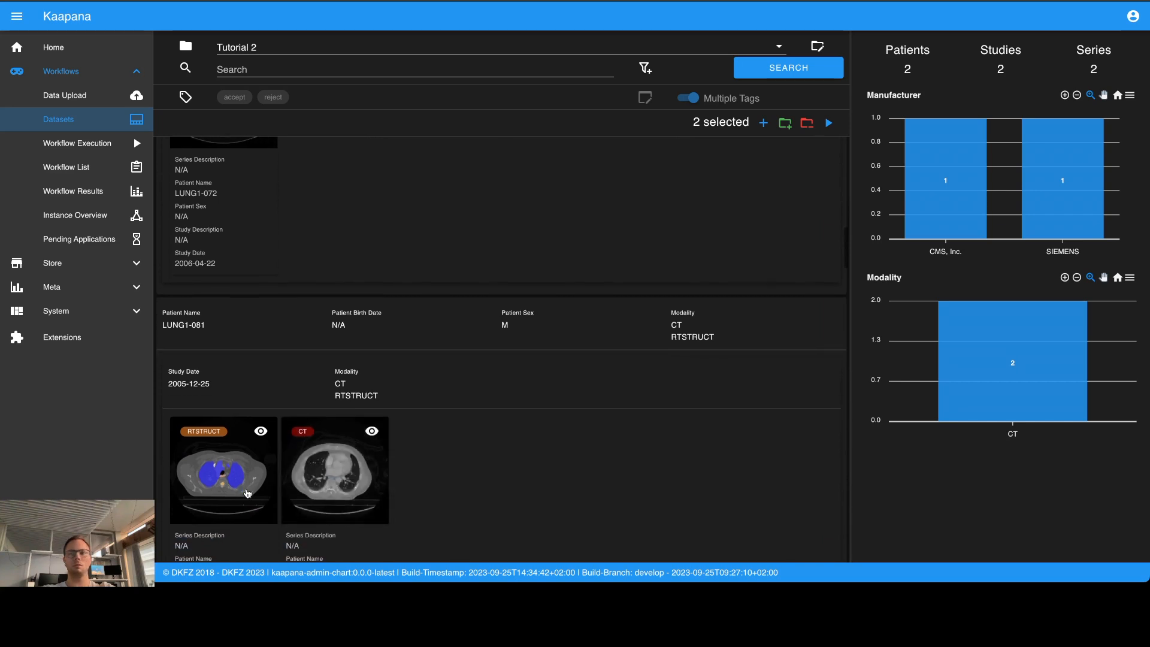
scroll(539, 420, "up", 15)
Step: Filter the dataset to CT modality and select the first two patients' series plus the series tagged accept and reject
left_click(1005, 366)
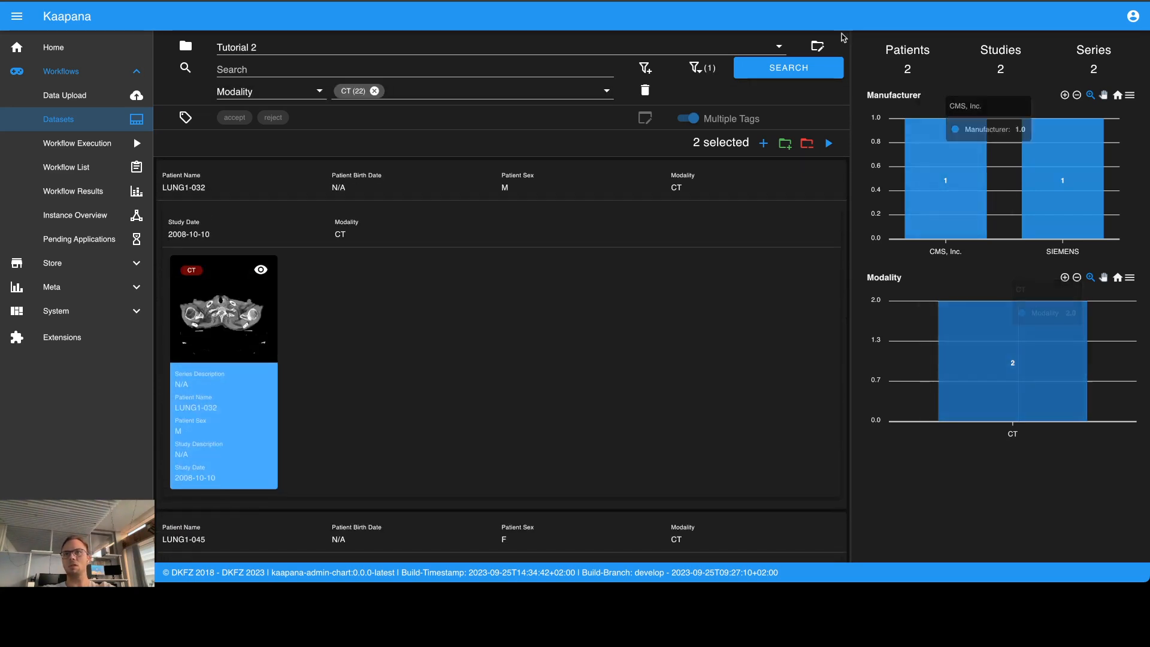
left_click(800, 63)
left_click(243, 365)
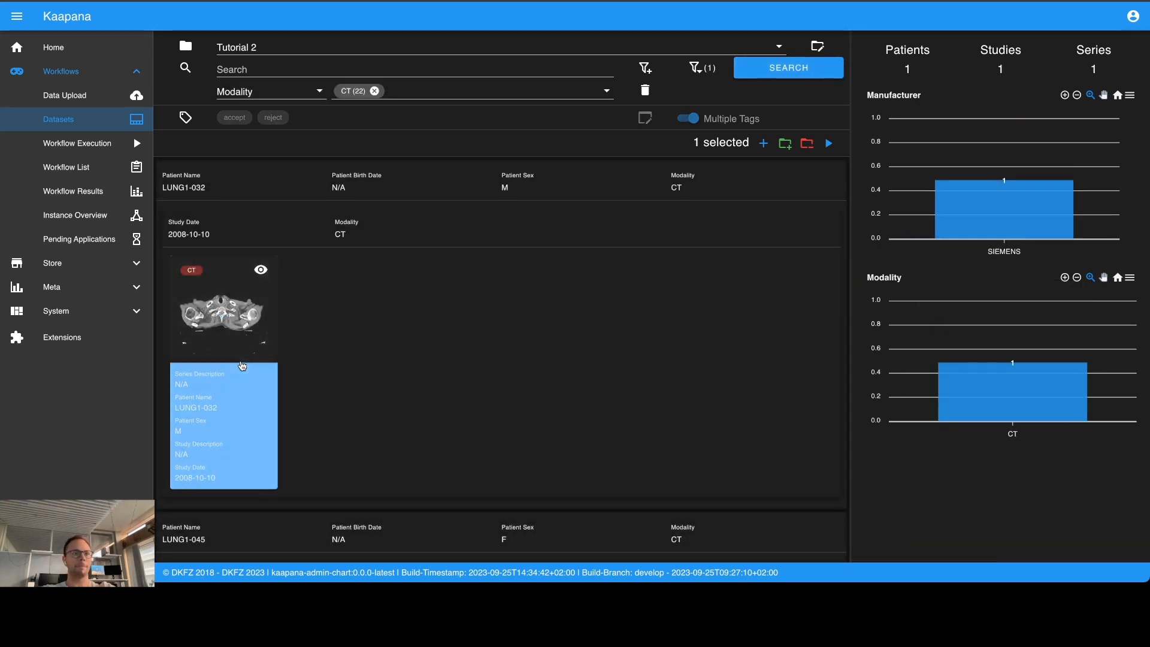
scroll(241, 365, "down", 7)
left_click(236, 372, "super")
scroll(235, 373, "down", 3)
scroll(235, 372, "down", 2)
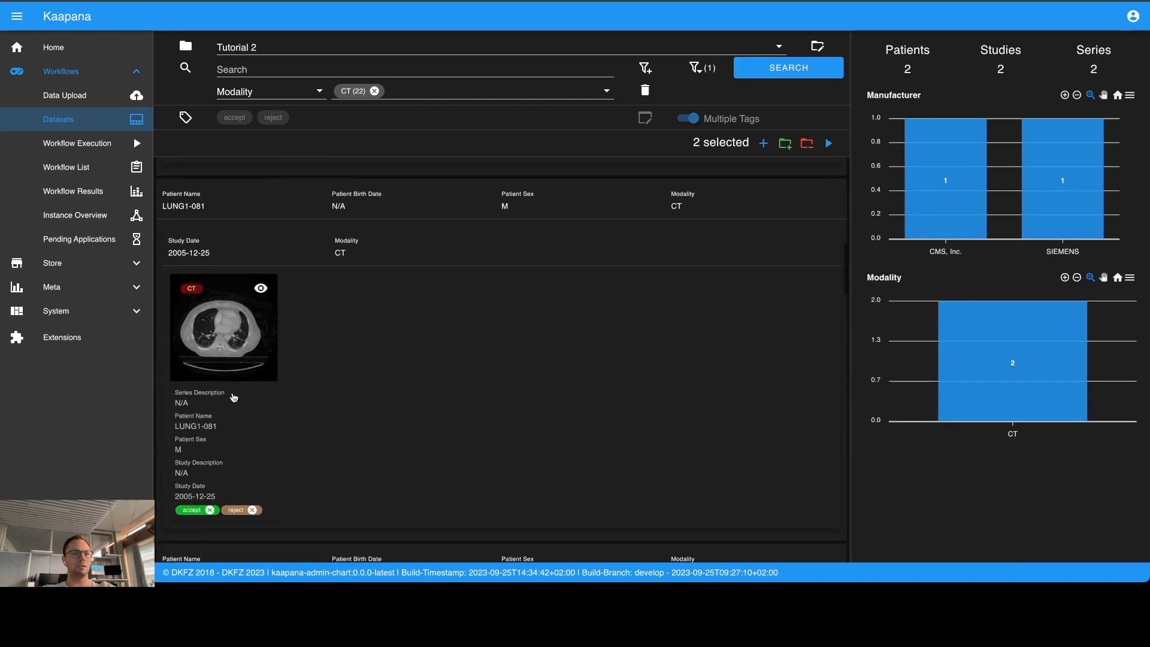
left_click(234, 386, "super")
scroll(234, 398, "up", 10)
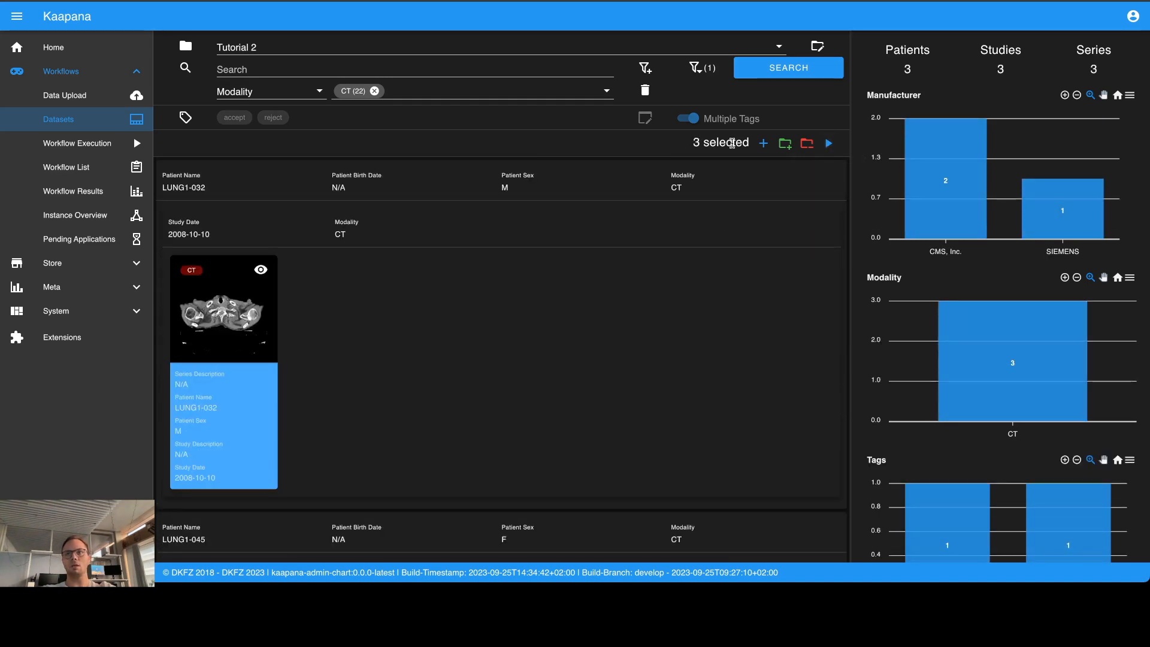
Step: Start the total-segmentator workflow on the selected series with its terms accepted and default options, and clear the selection
left_click(829, 143)
left_click(527, 265)
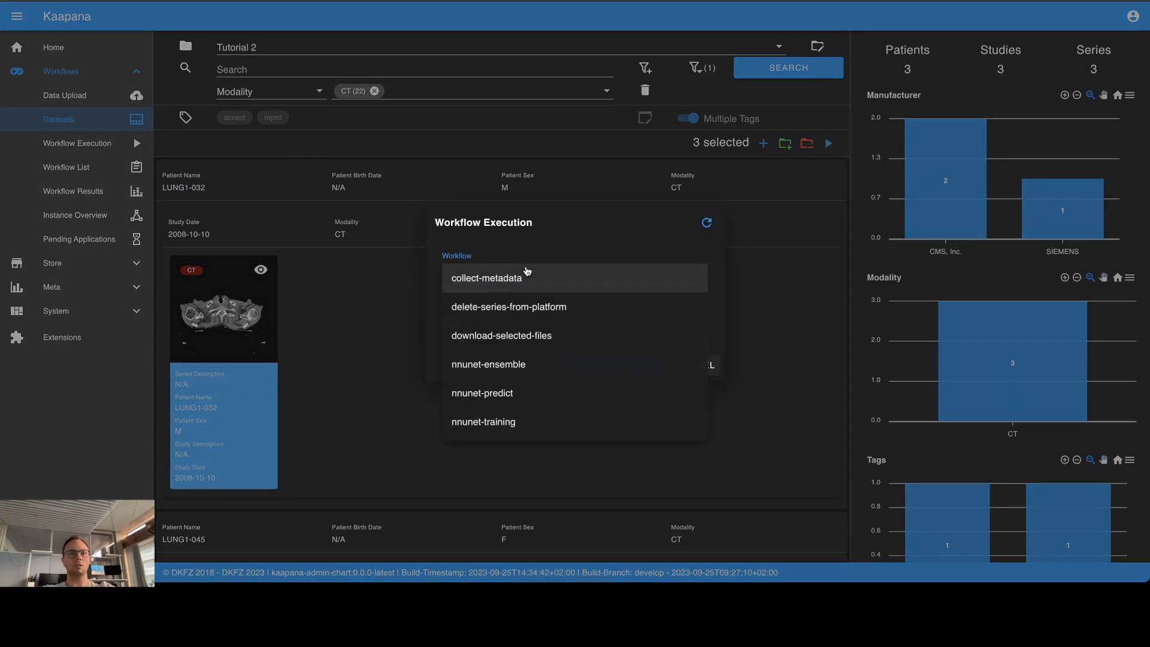
scroll(516, 324, "down", 5)
type("total-segmentator")
left_click(496, 421)
left_click(449, 299)
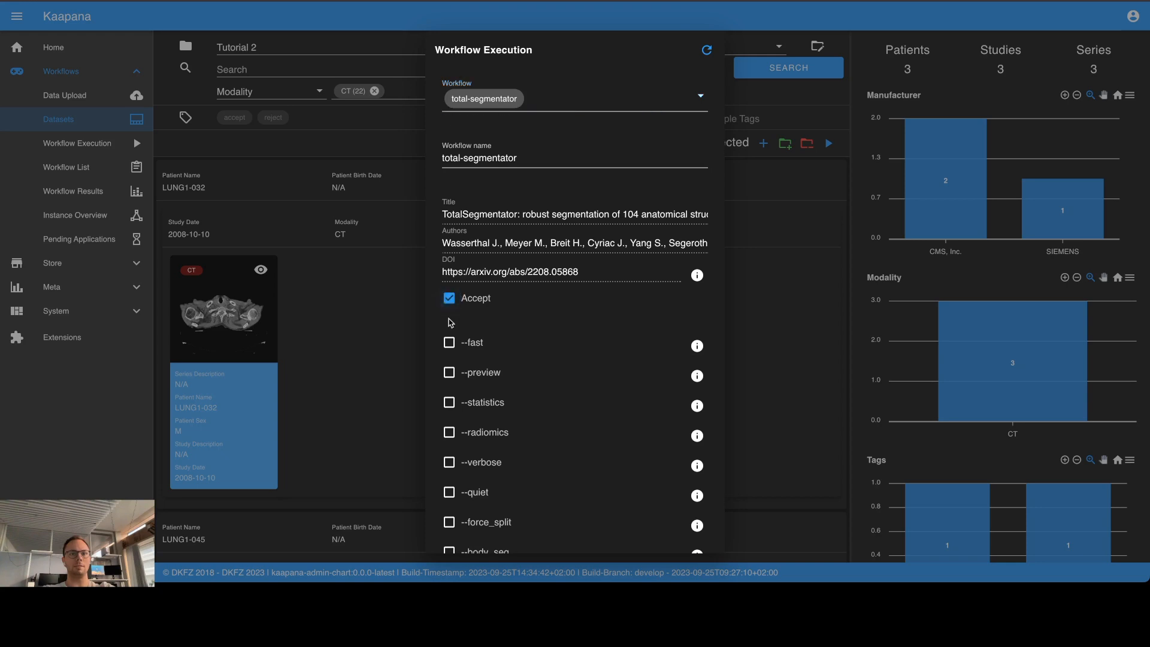
scroll(451, 317, "down", 5)
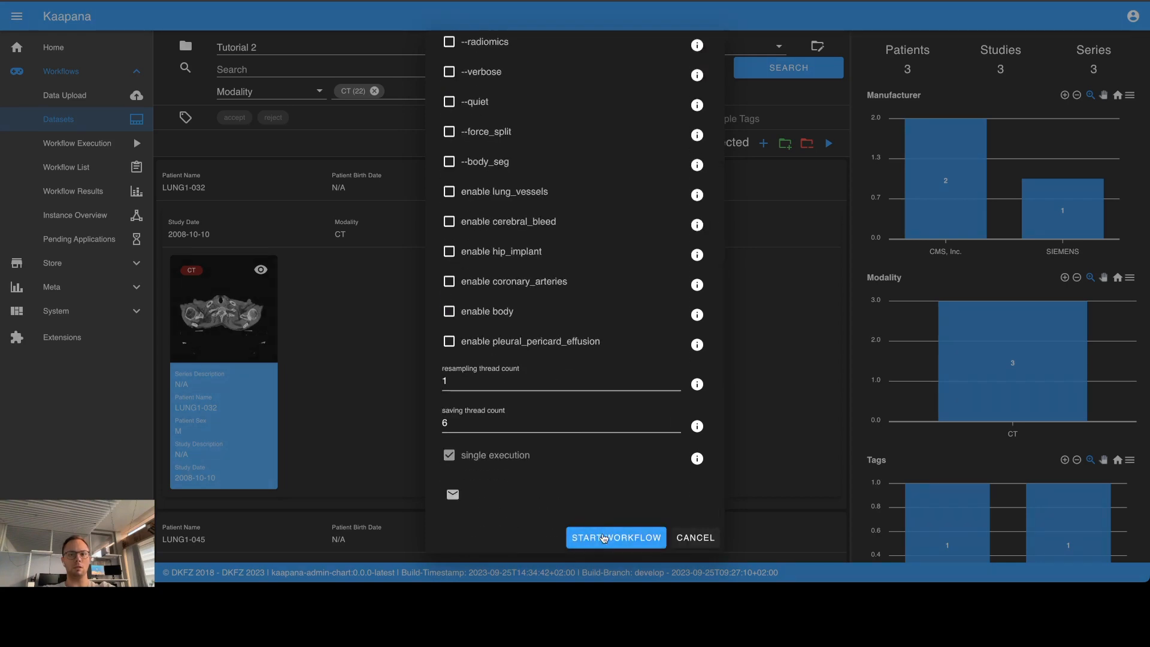
left_click(603, 538)
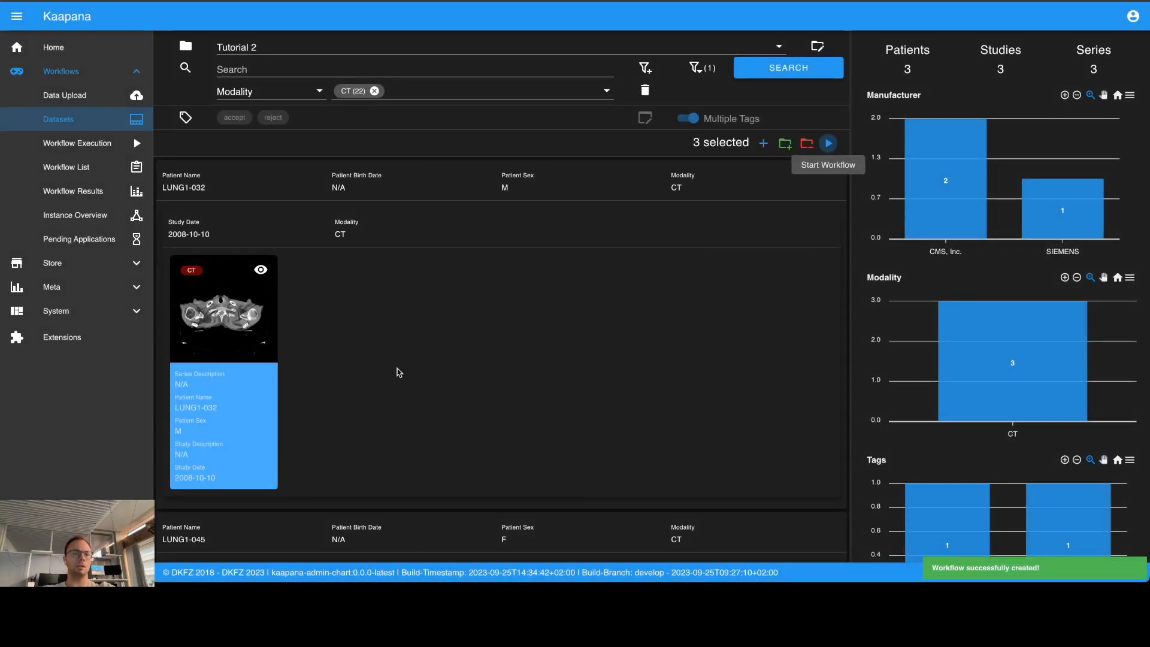
left_click(397, 368)
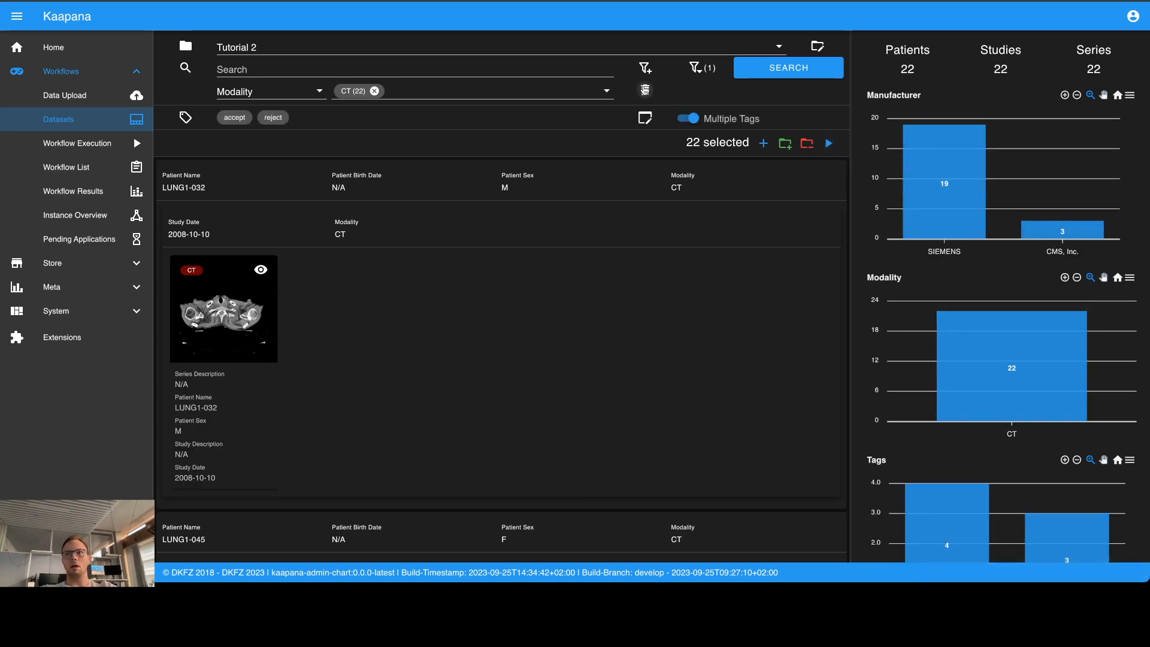
Step: Examine the size, user and dates of the existing datasets in the dataset management overview, and close it
left_click(818, 47)
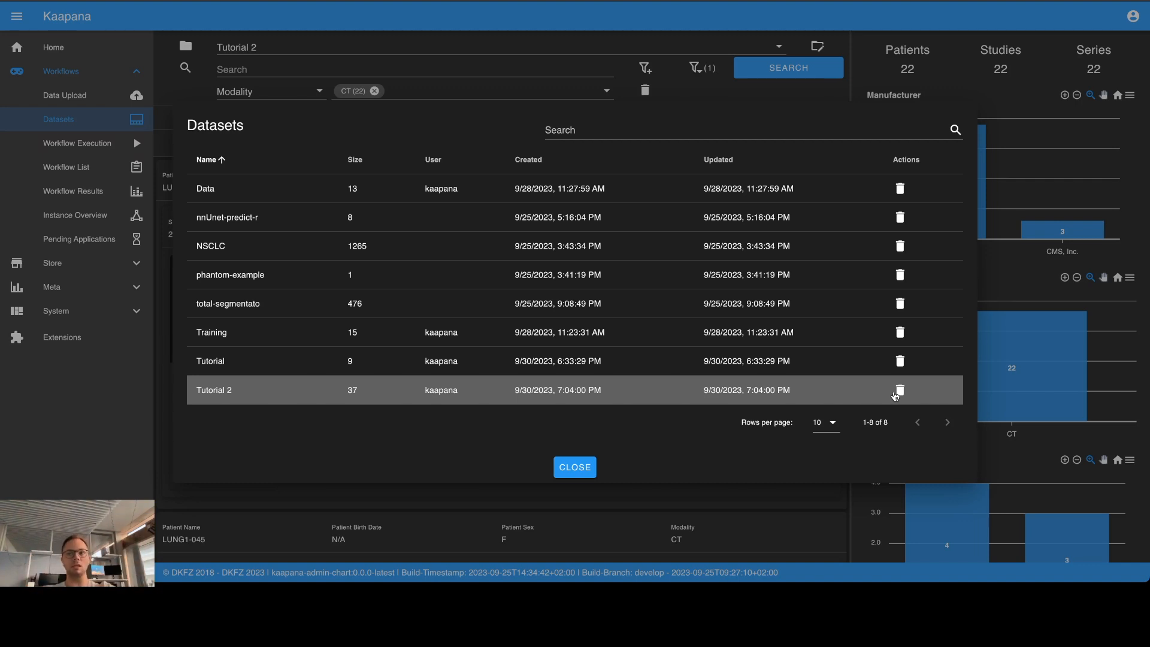
left_click(569, 465)
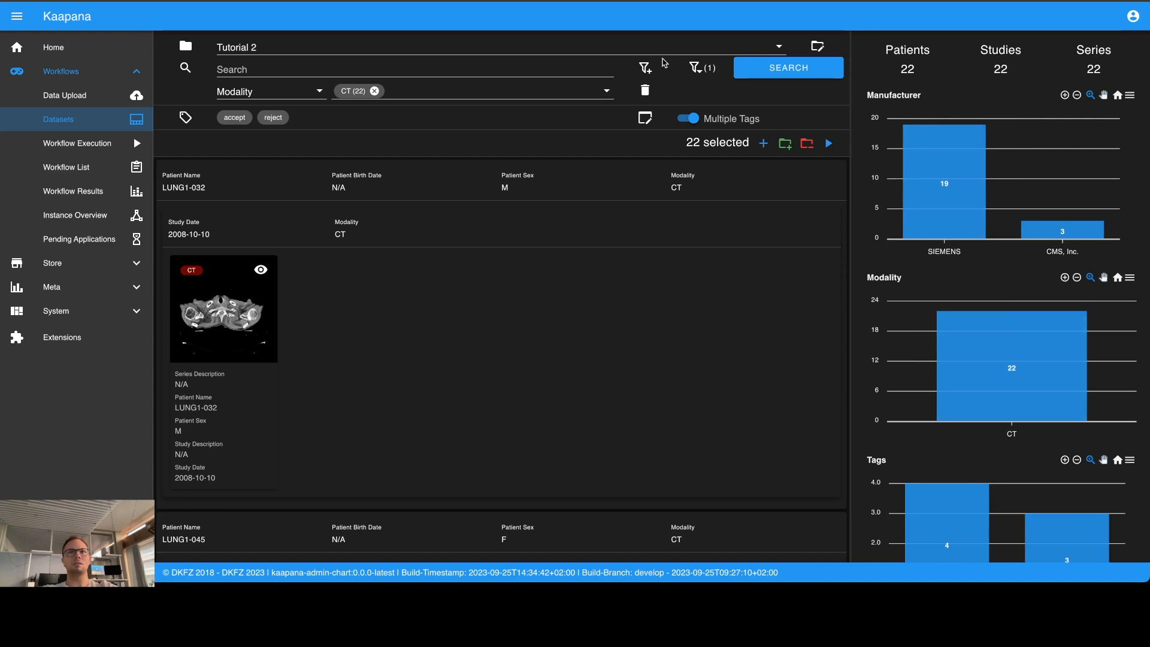
Step: Clear the chosen dataset and add a Manufacturer filter for GE Medical Systems, ADAC, JIPTEST and Kaapana from the chart
left_click(767, 47)
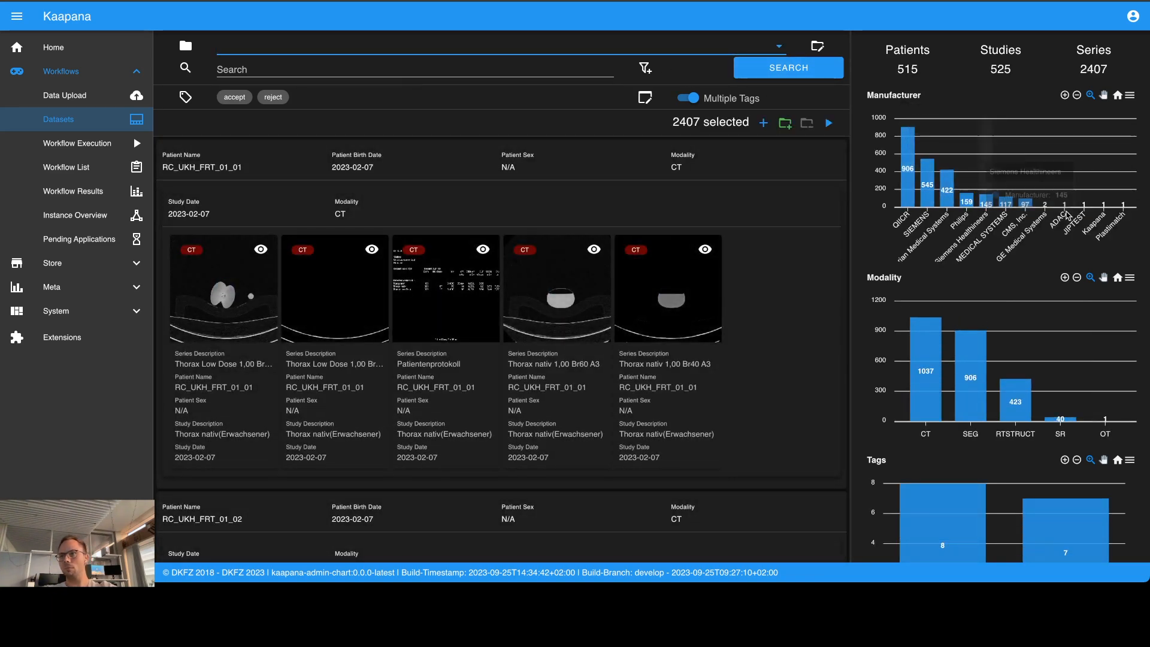
left_click_drag(1043, 207, 1126, 208)
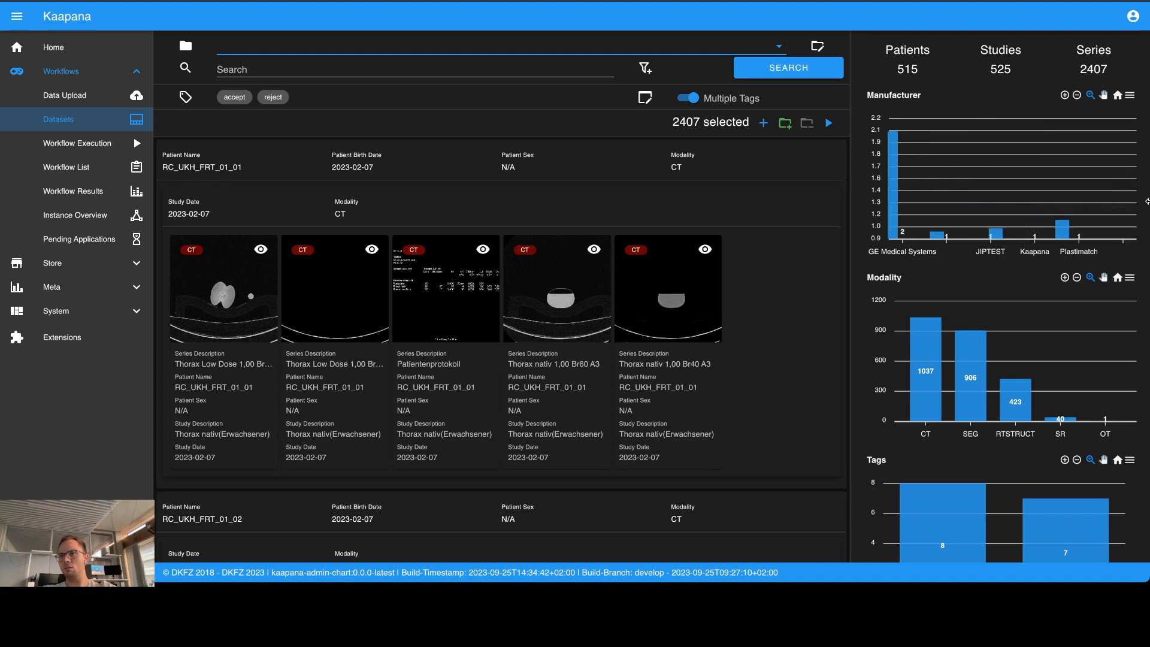
left_click(903, 223)
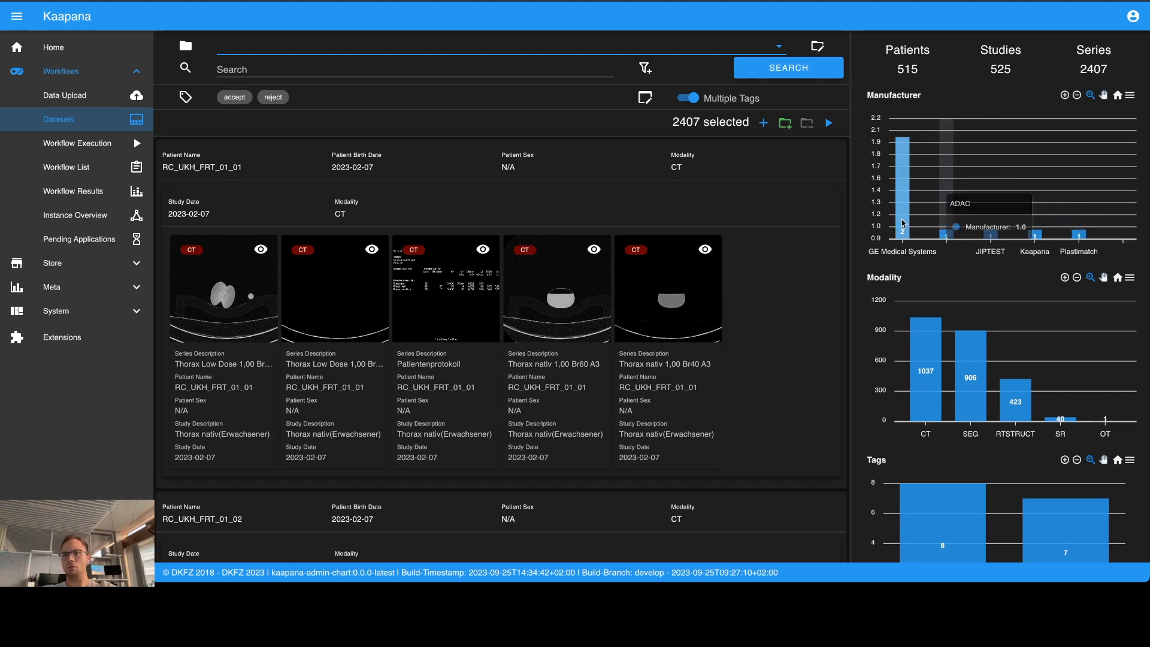
left_click(947, 235)
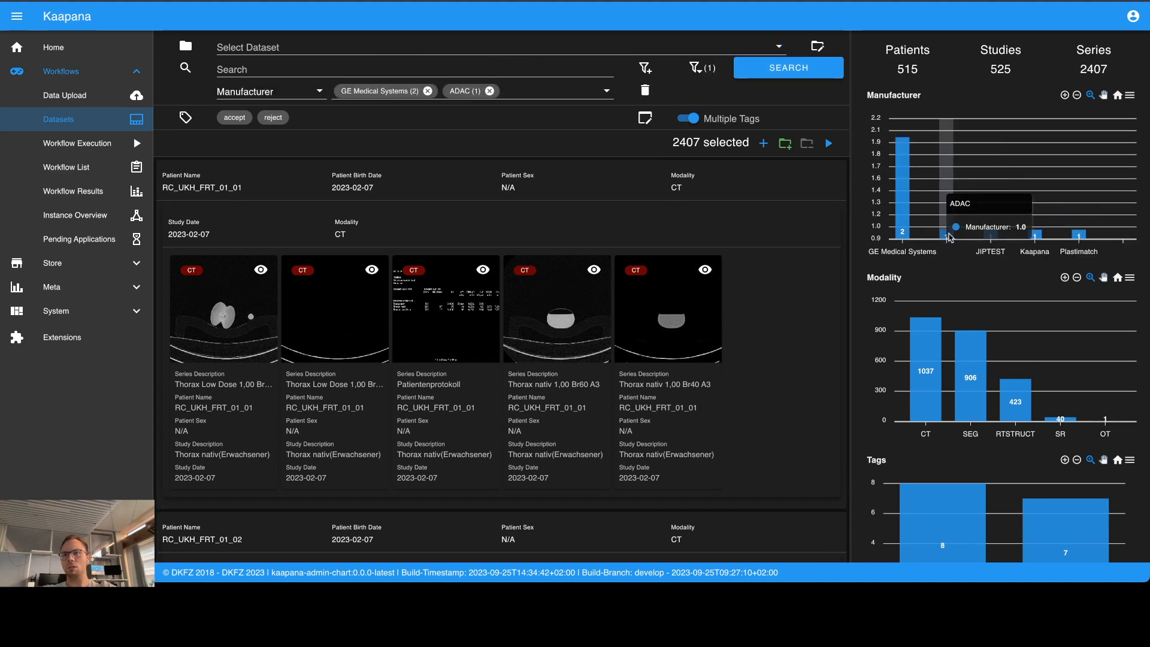
left_click(992, 235)
left_click(1035, 235)
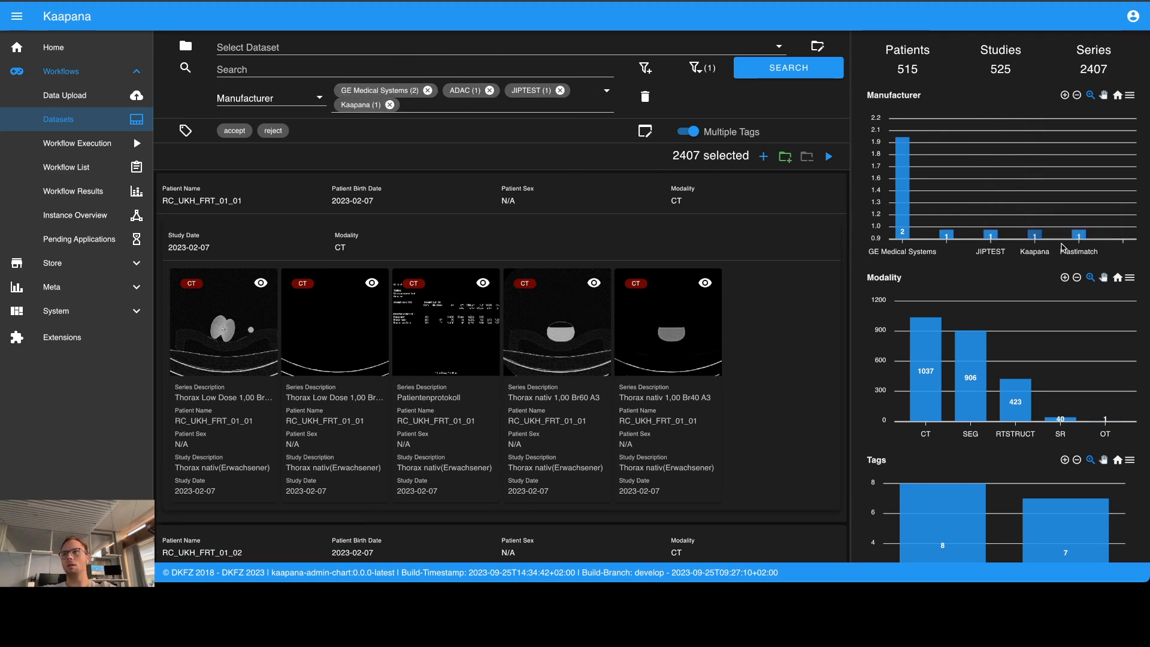
Step: Show the download options of the Manufacturer chart and dismiss them
left_click(1130, 97)
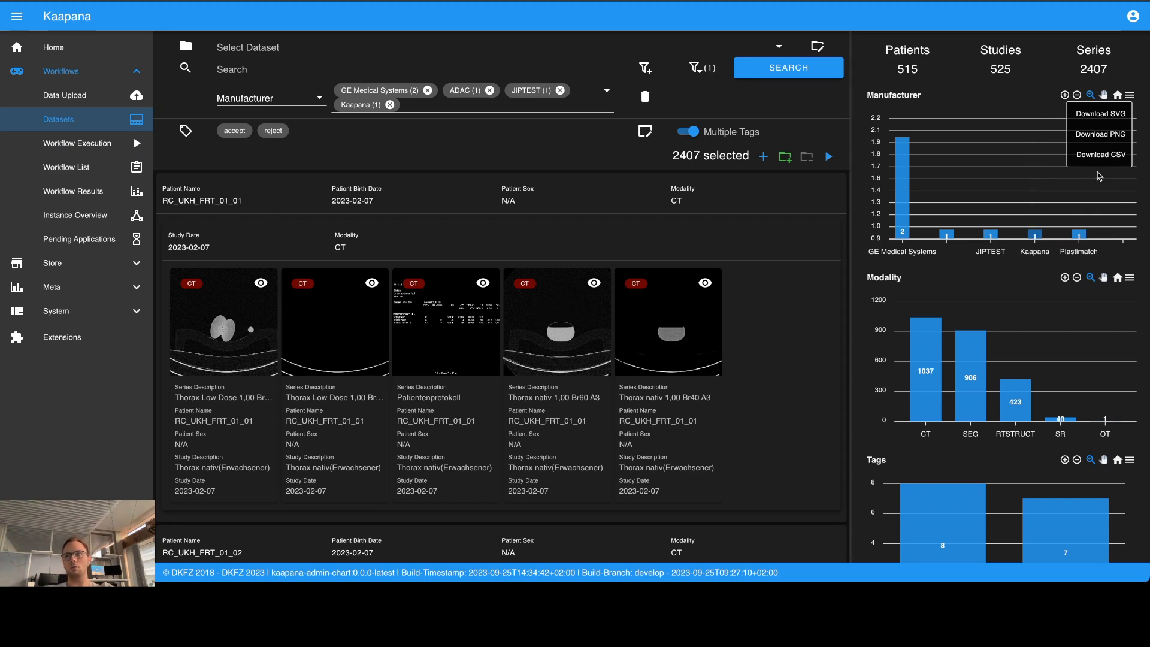
left_click(957, 96)
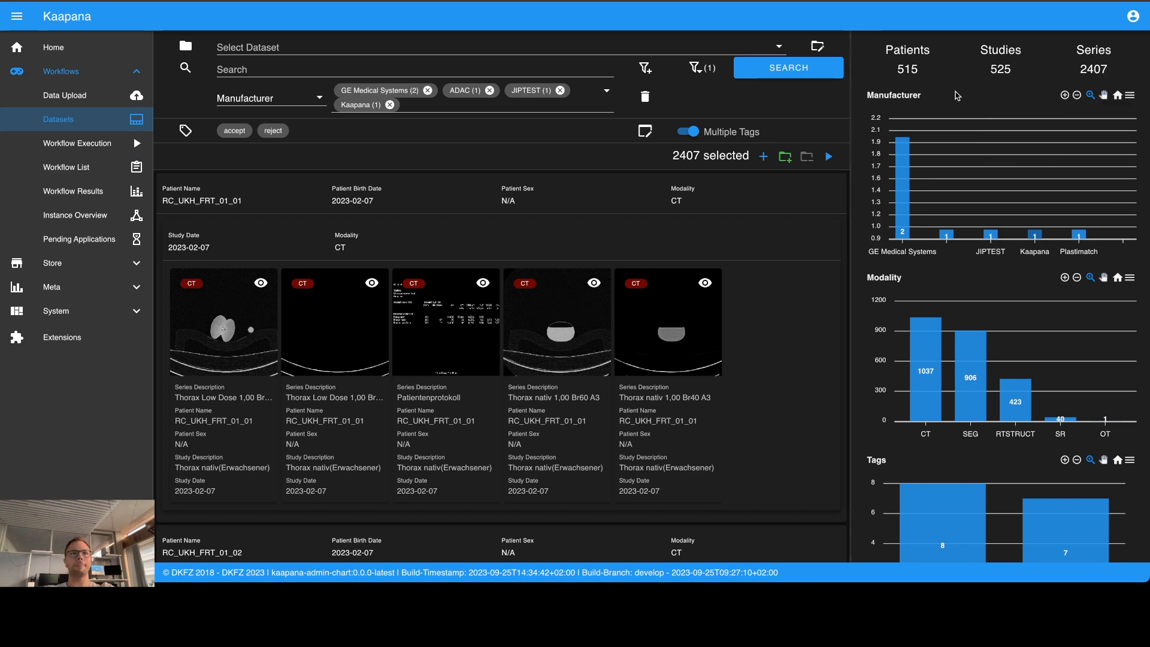